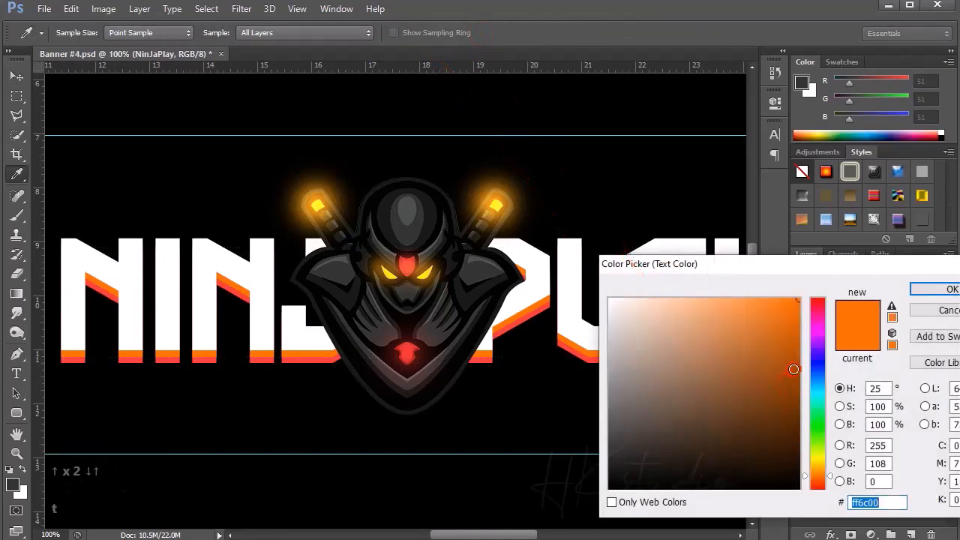
Step: Recolor the middle NinJaPlay text layer to a dark orange-brown
{"action": "left_click_drag", "start_coordinate": [797, 375], "coordinate": [800, 390]}
{"action": "key", "text": "Return"}
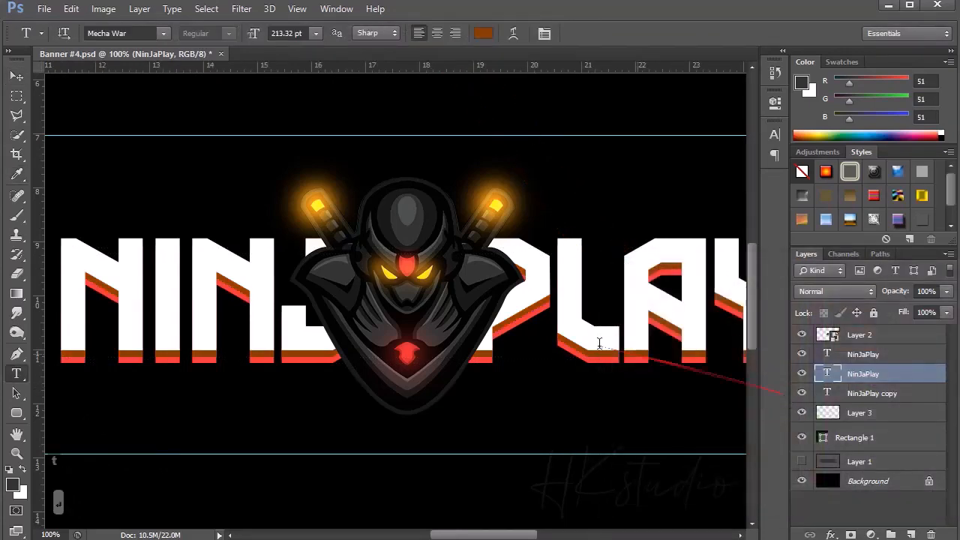
{"action": "key", "text": "ctrl+minus"}
{"action": "left_click", "coordinate": [17, 76]}
{"action": "key", "text": "ctrl+equal"}
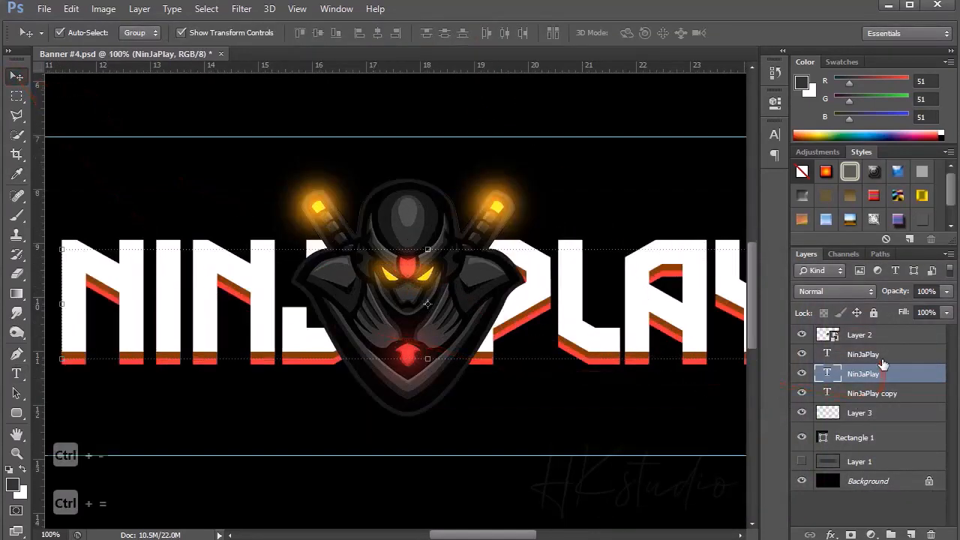
Step: Create a layer above the brown NinJaPlay text and set the brush color to dark red, RGB 159, 0, 6
{"action": "left_click", "coordinate": [911, 534]}
{"action": "key", "text": "b"}
{"action": "left_click", "coordinate": [209, 361], "text": "alt"}
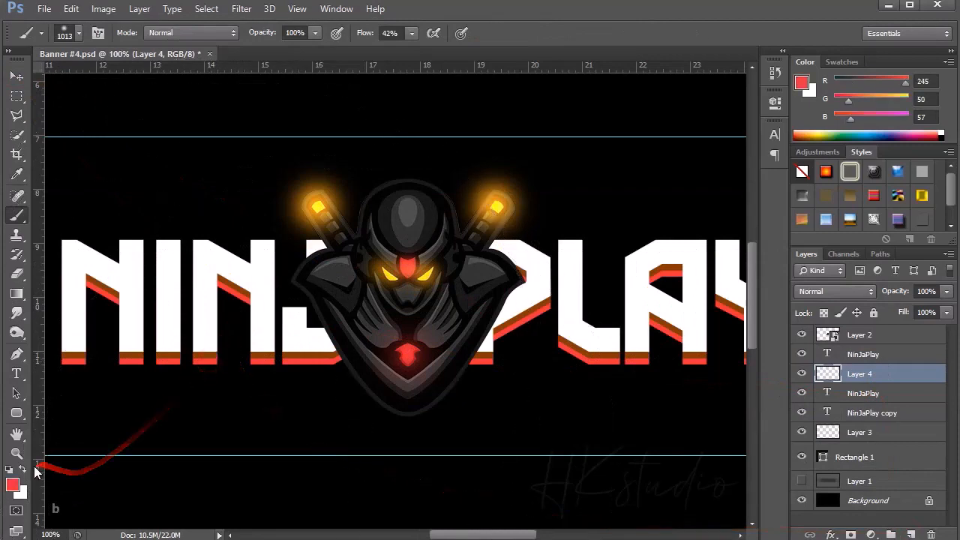
{"action": "left_click", "coordinate": [13, 485]}
{"action": "left_click", "coordinate": [804, 391]}
{"action": "key", "text": "Return"}
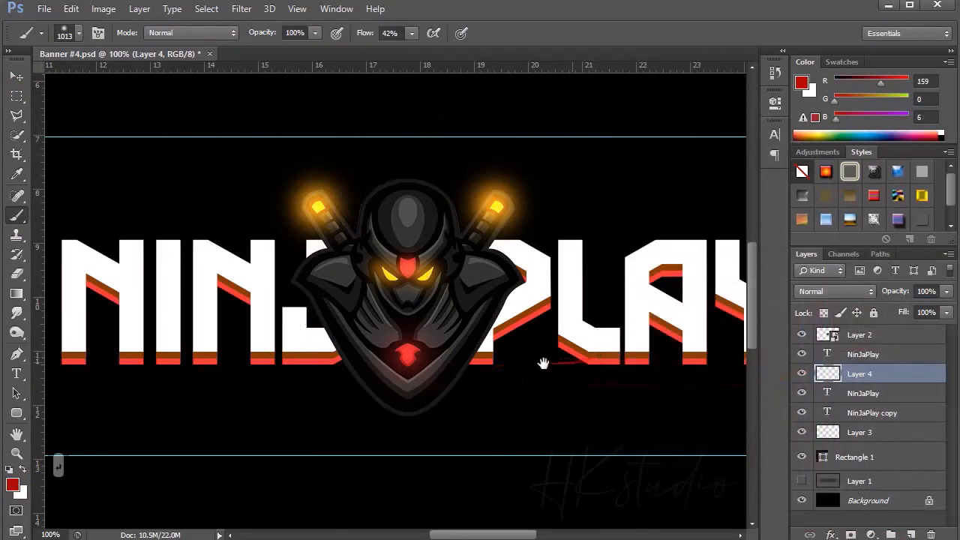
Step: Paint soft dark red glows behind both halves of the title with a 528 px brush and set the layer to Linear Dodge (Add)
{"action": "scroll", "coordinate": [496, 348], "scroll_direction": "down", "scroll_amount": 3}
{"action": "mouse_move", "coordinate": [496, 353]}
{"action": "left_mouse_down"}
{"action": "mouse_move", "coordinate": [467, 353]}
{"action": "mouse_move", "coordinate": [360, 353]}
{"action": "left_mouse_up"}
{"action": "left_click", "coordinate": [243, 326]}
{"action": "left_click", "coordinate": [622, 322]}
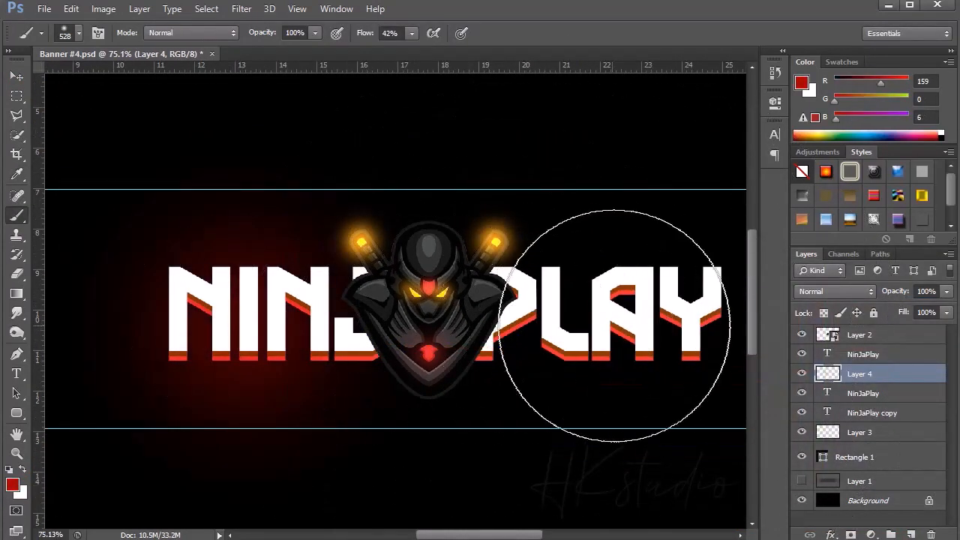
{"action": "left_click", "coordinate": [835, 291]}
{"action": "left_click", "coordinate": [815, 43]}
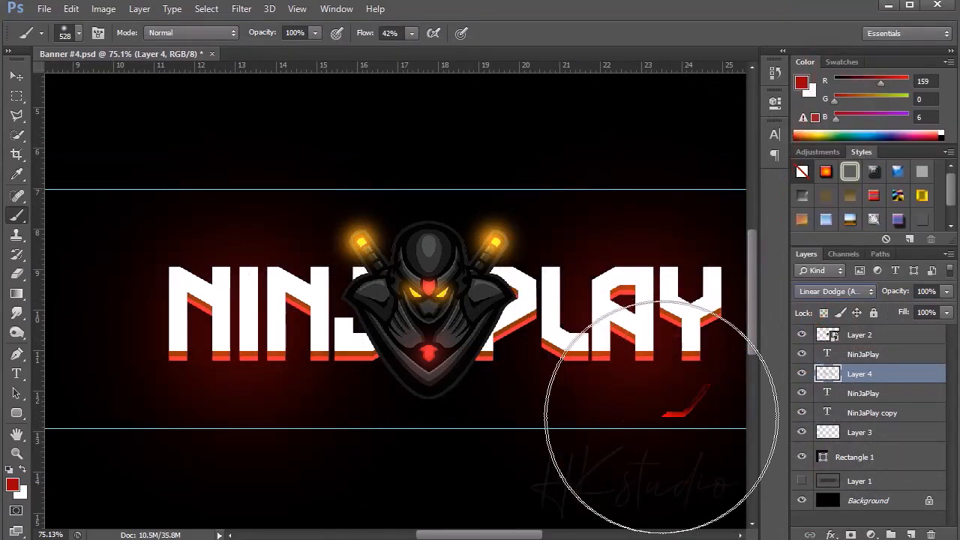
Step: Hide the brown NinJaPlay text layer and select the NinJaPlay copy layer beneath it
{"action": "key", "text": "v"}
{"action": "left_click", "coordinate": [870, 394]}
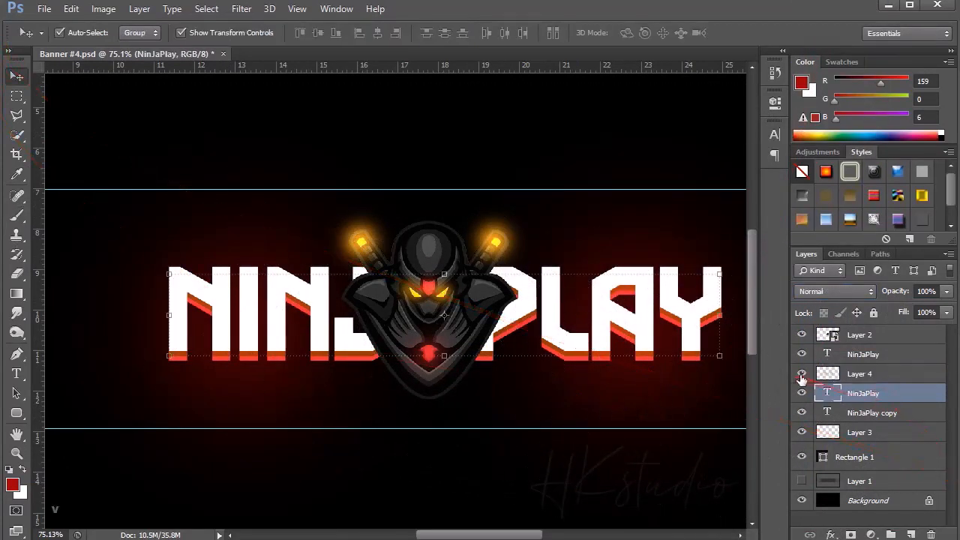
{"action": "left_click", "coordinate": [802, 393]}
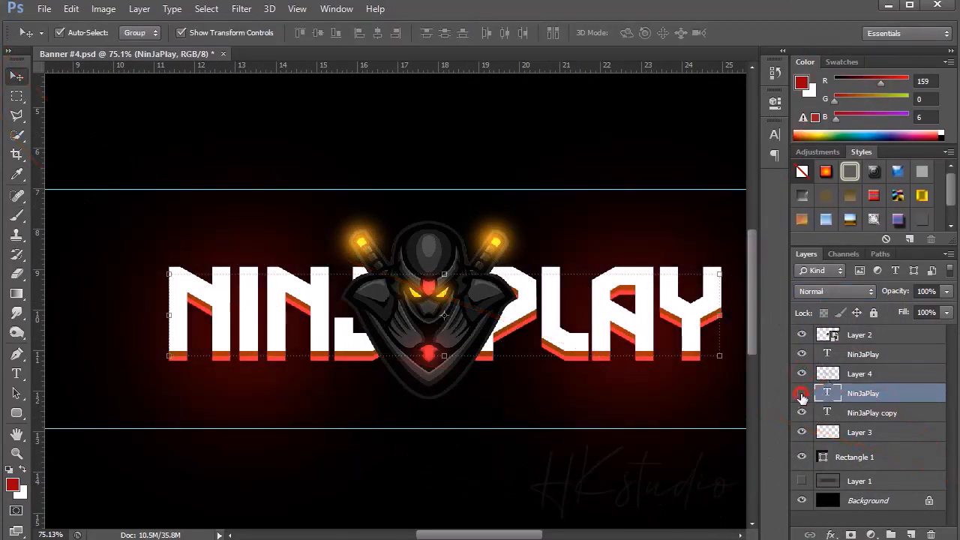
{"action": "left_click", "coordinate": [874, 414]}
{"action": "key", "text": "shift+Down"}
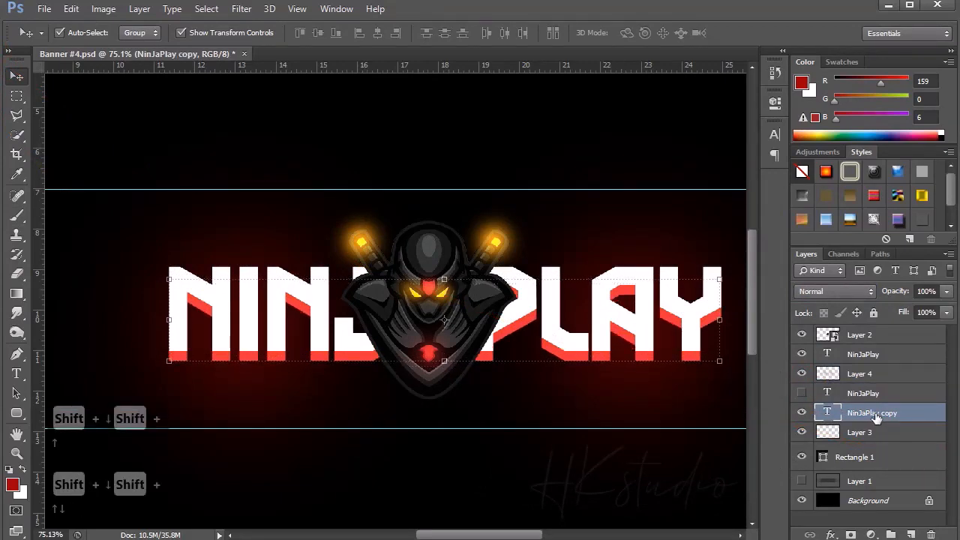
Step: Add a Drop Shadow to the NinJaPlay copy layer with Normal blend mode and a size of 27 px
{"action": "left_click", "coordinate": [830, 535]}
{"action": "left_click", "coordinate": [825, 517]}
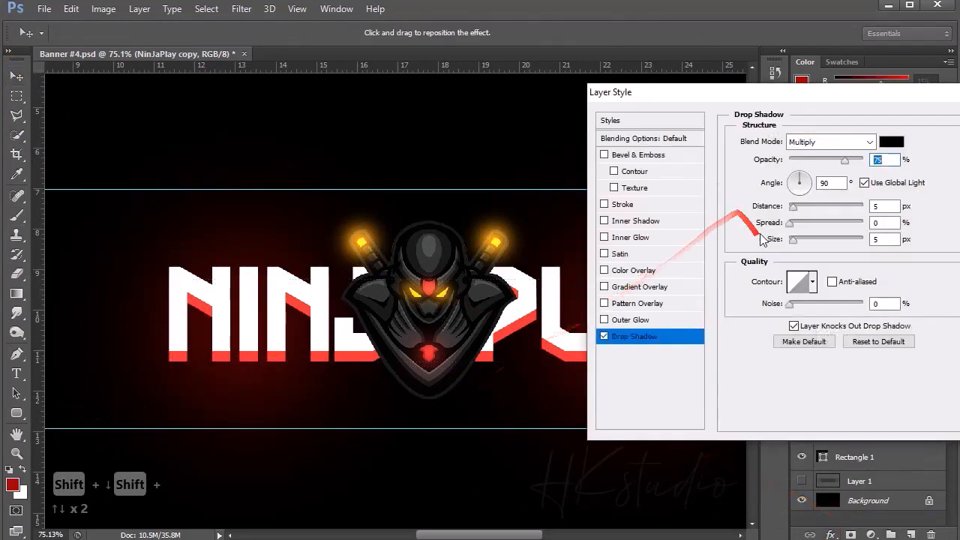
{"action": "left_click", "coordinate": [807, 240]}
{"action": "left_click_drag", "start_coordinate": [810, 242], "coordinate": [801, 240]}
{"action": "left_click", "coordinate": [829, 142]}
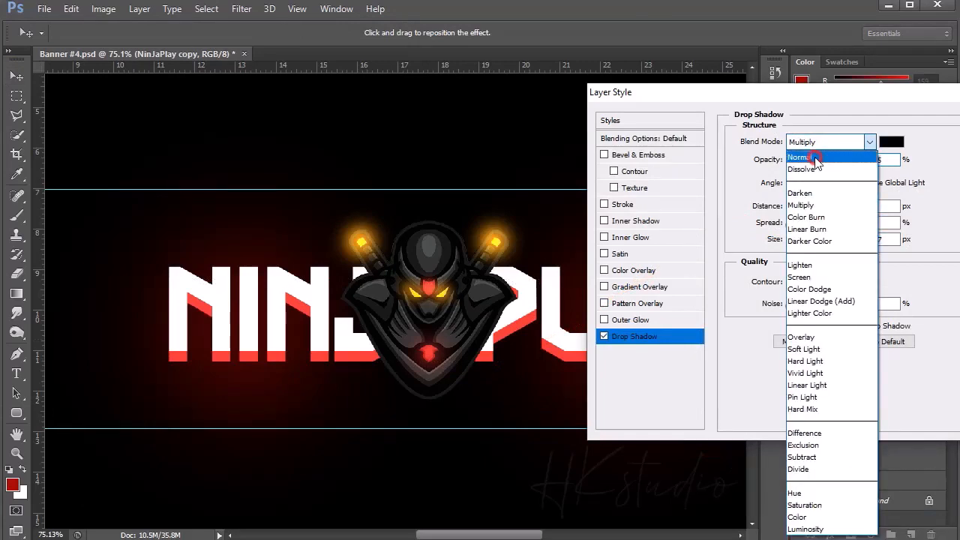
{"action": "left_click", "coordinate": [833, 154]}
Step: Set the drop shadow's color to a dark grey sampled from the ninja logo and its distance to about 15 px
{"action": "left_click", "coordinate": [891, 142]}
{"action": "left_click", "coordinate": [411, 324]}
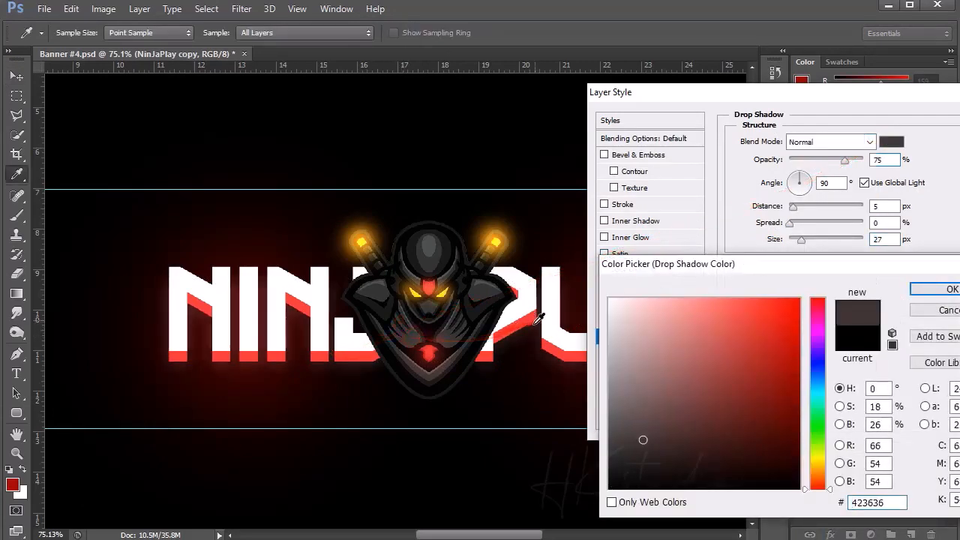
{"action": "key", "text": "Return"}
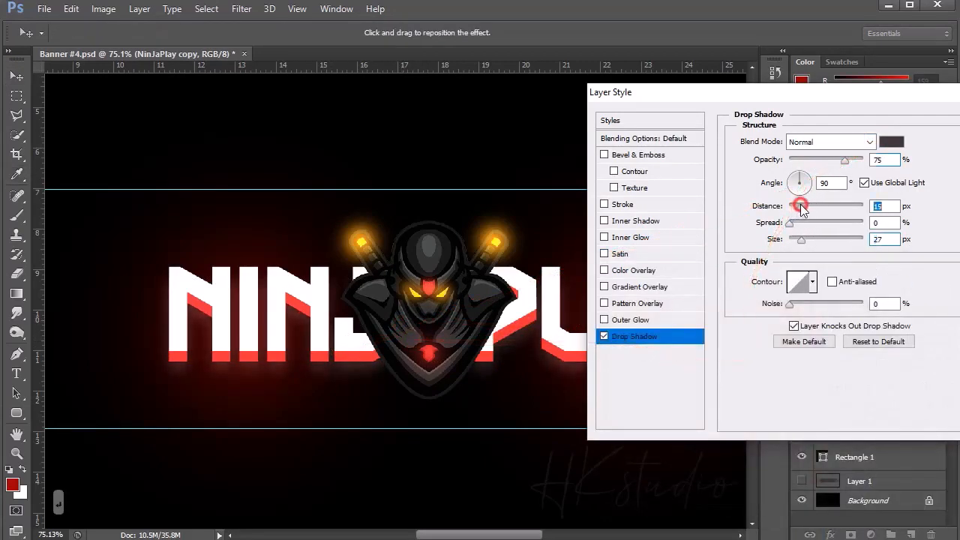
{"action": "key", "text": "Return"}
{"action": "key", "text": "ctrl+minus"}
{"action": "key", "text": "ctrl+0"}
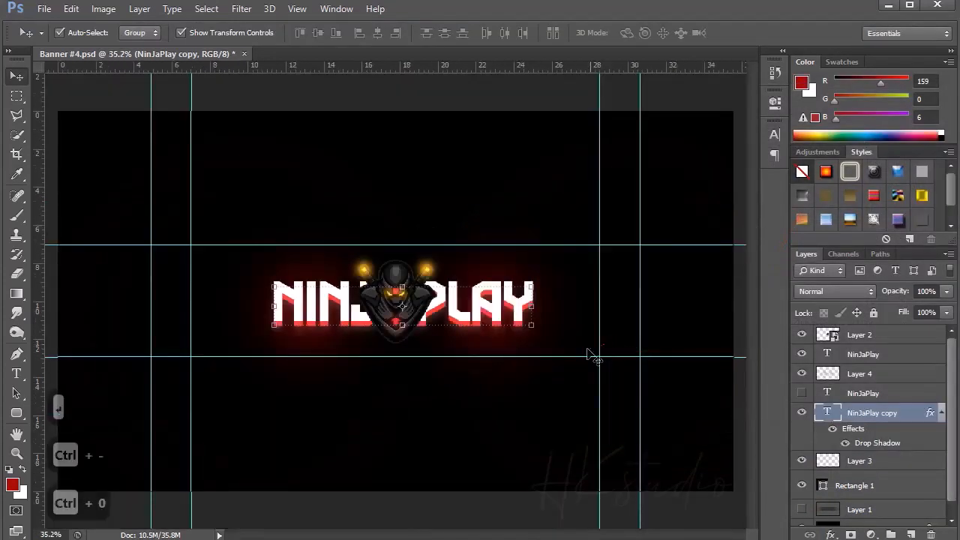
Step: Select Layer 3 for painting and sample a grey from the ninja's helmet as the brush color
{"action": "key", "text": "ctrl+minus"}
{"action": "key", "text": "ctrl+0"}
{"action": "left_click", "coordinate": [600, 360]}
{"action": "left_click", "coordinate": [855, 485]}
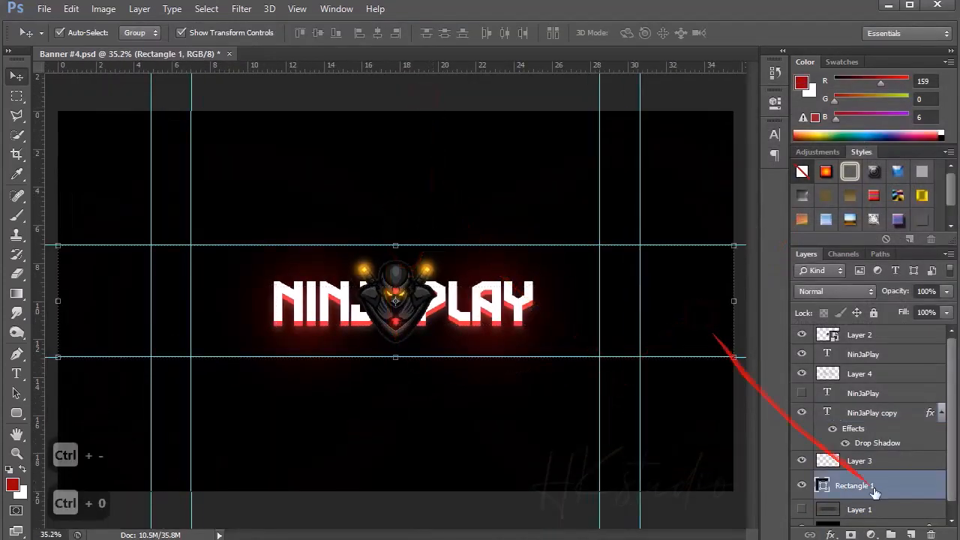
{"action": "key", "text": "b"}
{"action": "left_click", "coordinate": [803, 461]}
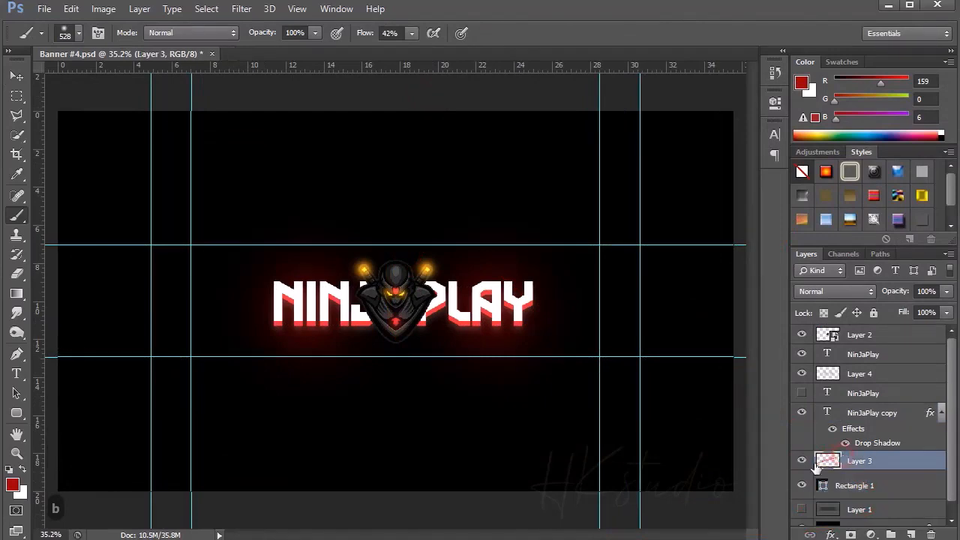
{"action": "left_click_drag", "start_coordinate": [328, 411], "coordinate": [371, 319]}
{"action": "left_click", "coordinate": [398, 273], "text": "alt"}
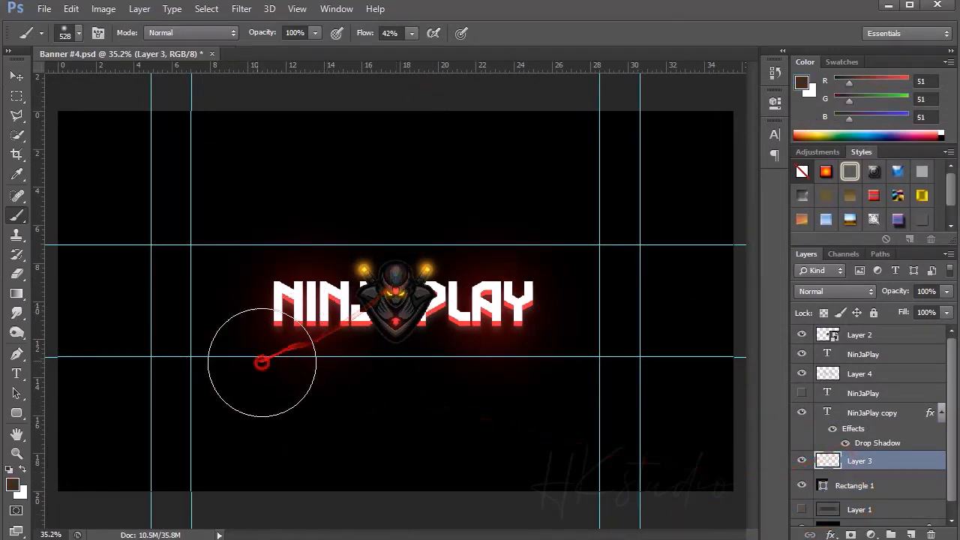
Step: Undo the test strokes on Layer 3 and resample the brush color as dark grey, RGB 24, 24, 24, from the ninja logo
{"action": "left_click_drag", "start_coordinate": [262, 362], "coordinate": [320, 387]}
{"action": "key", "text": "ctrl+z"}
{"action": "scroll", "coordinate": [381, 266], "scroll_direction": "up", "scroll_amount": 10}
{"action": "left_click", "coordinate": [403, 277], "text": "alt"}
{"action": "left_click_drag", "start_coordinate": [219, 415], "coordinate": [281, 425]}
{"action": "key", "text": "ctrl+z"}
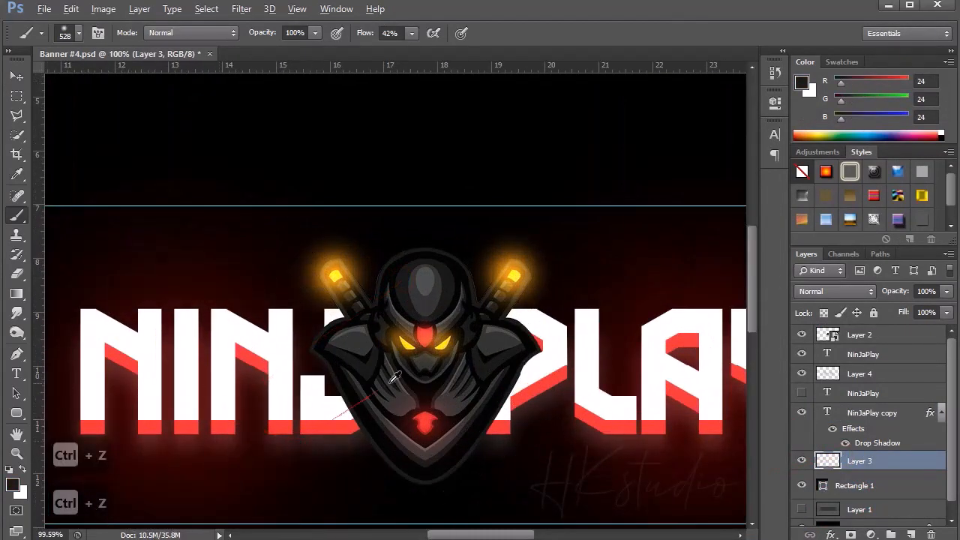
Step: Try painting dark grey strokes with the 528 px brush on the banner's left side, undoing each one
{"action": "scroll", "coordinate": [393, 383], "scroll_direction": "down", "scroll_amount": 6}
{"action": "left_click_drag", "start_coordinate": [244, 456], "coordinate": [321, 450]}
{"action": "key", "text": "ctrl+z"}
{"action": "scroll", "coordinate": [373, 411], "scroll_direction": "down", "scroll_amount": 5}
{"action": "left_click_drag", "start_coordinate": [180, 259], "coordinate": [254, 401]}
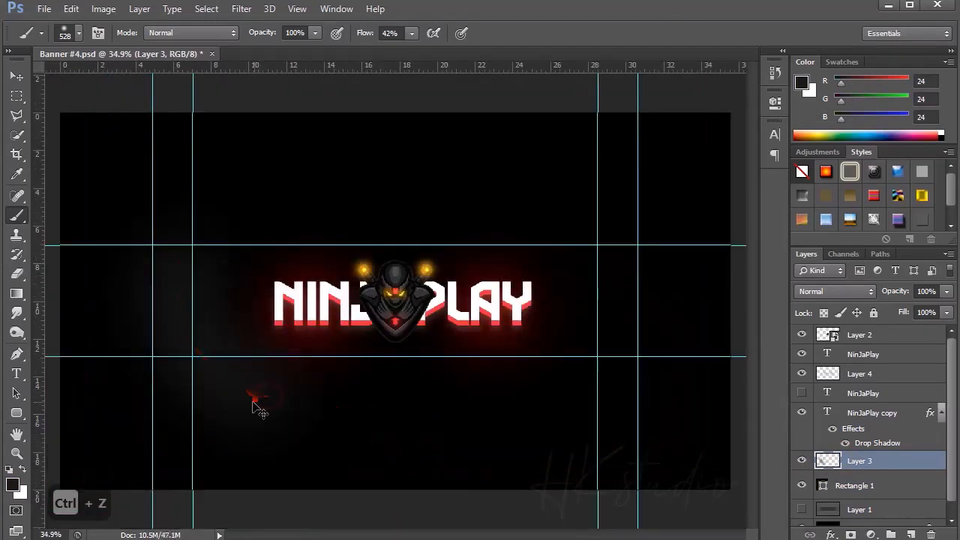
{"action": "key", "text": "ctrl+z"}
Step: Paint soft dark grey patches around the banner background on Layer 3, enlarging the brush to 860 px and then 1703 px
{"action": "right_click", "coordinate": [194, 309], "text": "alt"}
{"action": "left_click", "coordinate": [196, 322]}
{"action": "left_click", "coordinate": [369, 411]}
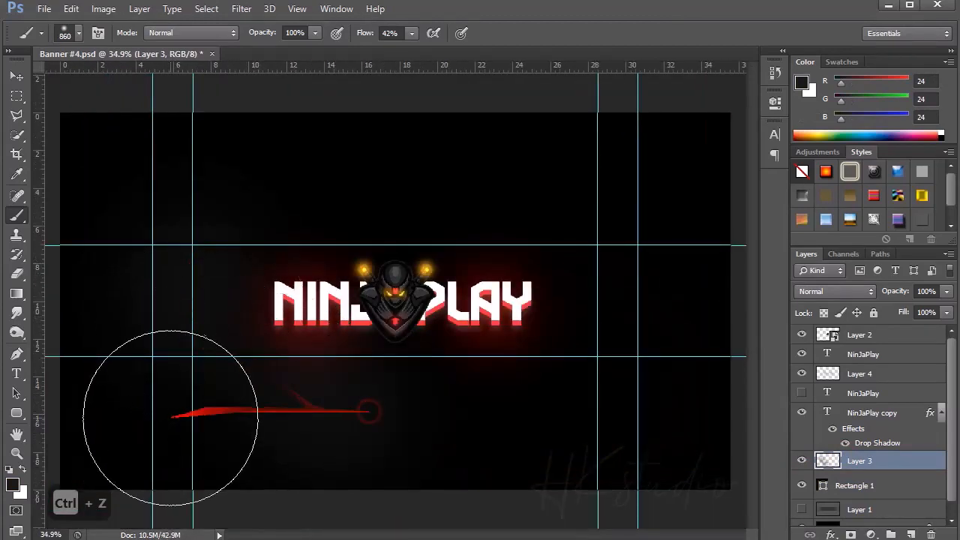
{"action": "left_click", "coordinate": [529, 392]}
{"action": "left_click", "coordinate": [663, 174]}
{"action": "right_click", "coordinate": [596, 188], "text": "alt"}
{"action": "left_click", "coordinate": [401, 70]}
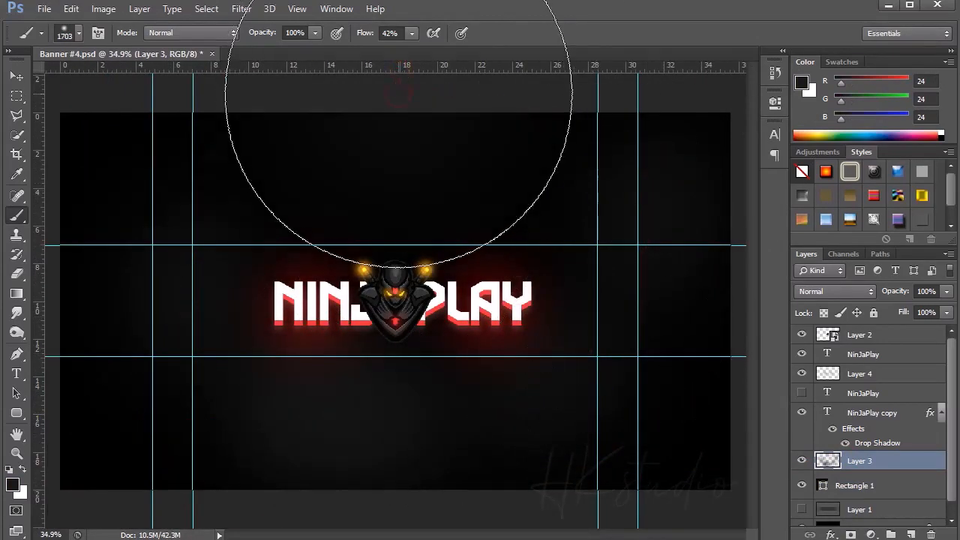
{"action": "key", "text": "v"}
{"action": "key", "text": "ctrl+0"}
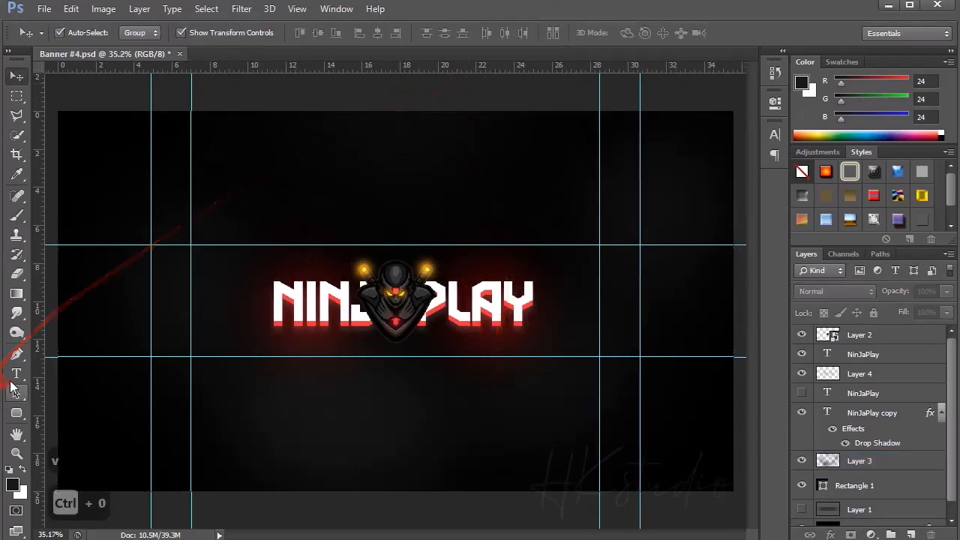
Step: Draw a 439 × 439 px concentric-arc custom shape at the title's lower left and fill it with the title's bright red
{"action": "left_click", "coordinate": [16, 413]}
{"action": "left_click", "coordinate": [90, 480]}
{"action": "left_click_drag", "start_coordinate": [197, 434], "coordinate": [313, 319]}
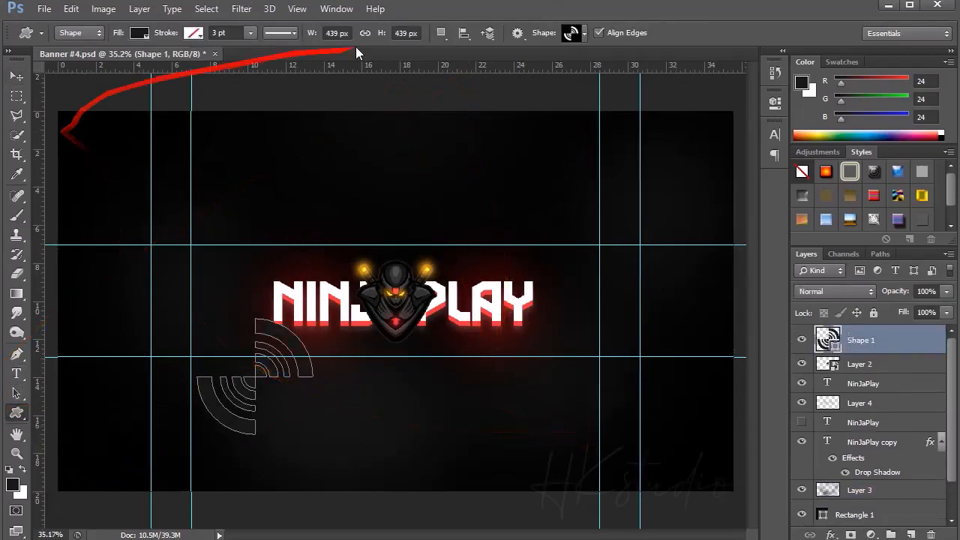
{"action": "left_click", "coordinate": [139, 32]}
{"action": "left_click", "coordinate": [211, 64]}
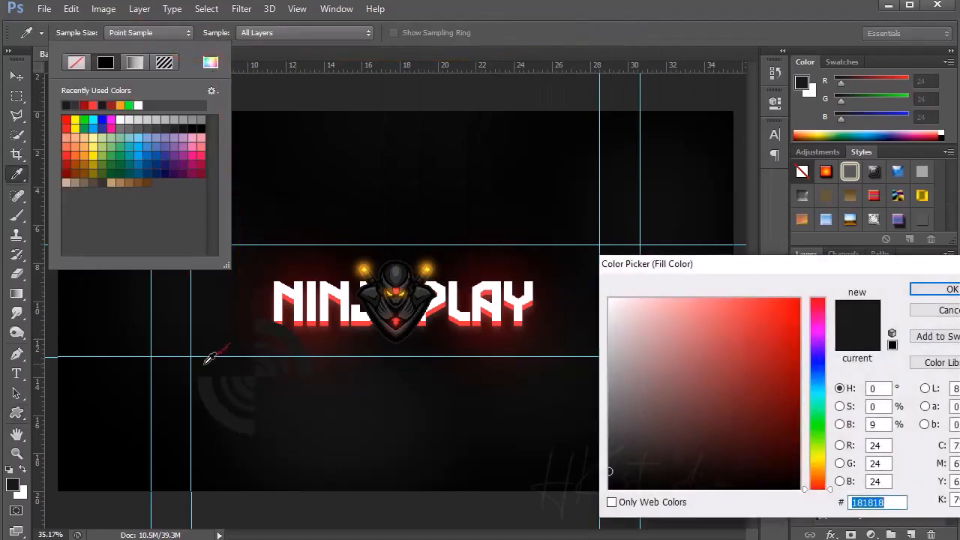
{"action": "left_click", "coordinate": [283, 294]}
{"action": "key", "text": "Return"}
Step: Move the arc shape to the banner's left edge and fit it between the two horizontal guides
{"action": "left_click", "coordinate": [16, 76]}
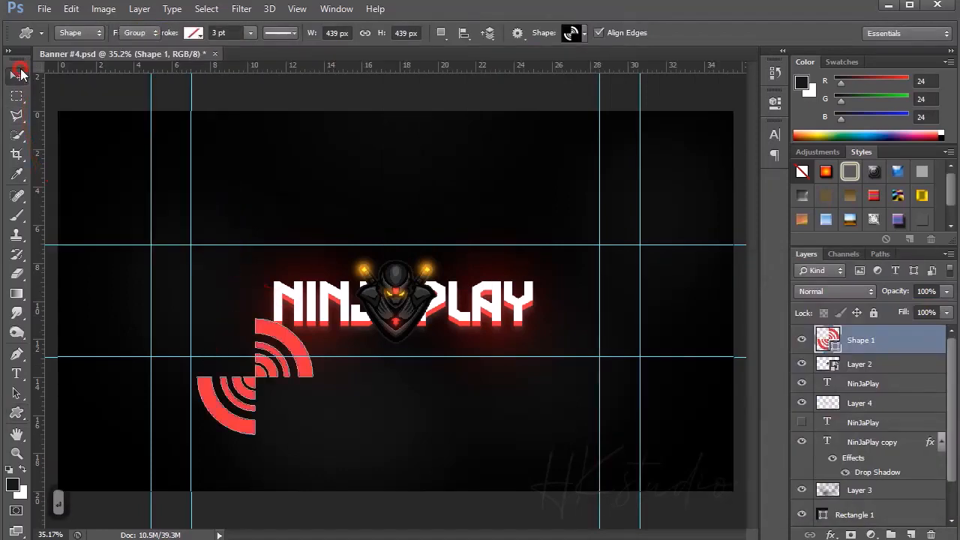
{"action": "left_click_drag", "start_coordinate": [282, 342], "coordinate": [167, 237]}
{"action": "key", "text": "ctrl+t"}
{"action": "key", "text": "Return"}
{"action": "key", "text": "shift+Right"}
{"action": "key", "text": "shift+Right"}
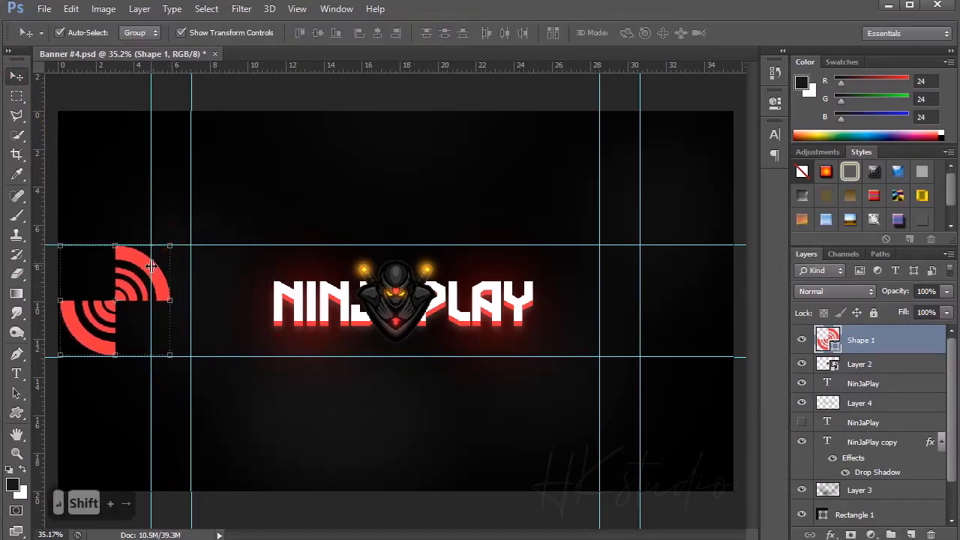
Step: Rotate the arc shape until its arcs face sideways and enlarge it at the banner's left edge
{"action": "key", "text": "ctrl+t"}
{"action": "left_click_drag", "start_coordinate": [189, 234], "coordinate": [225, 322]}
{"action": "key", "text": "Return"}
{"action": "key", "text": "ctrl+t"}
{"action": "left_click_drag", "start_coordinate": [175, 261], "coordinate": [244, 213]}
{"action": "left_click_drag", "start_coordinate": [212, 278], "coordinate": [177, 296]}
{"action": "key", "text": "Return"}
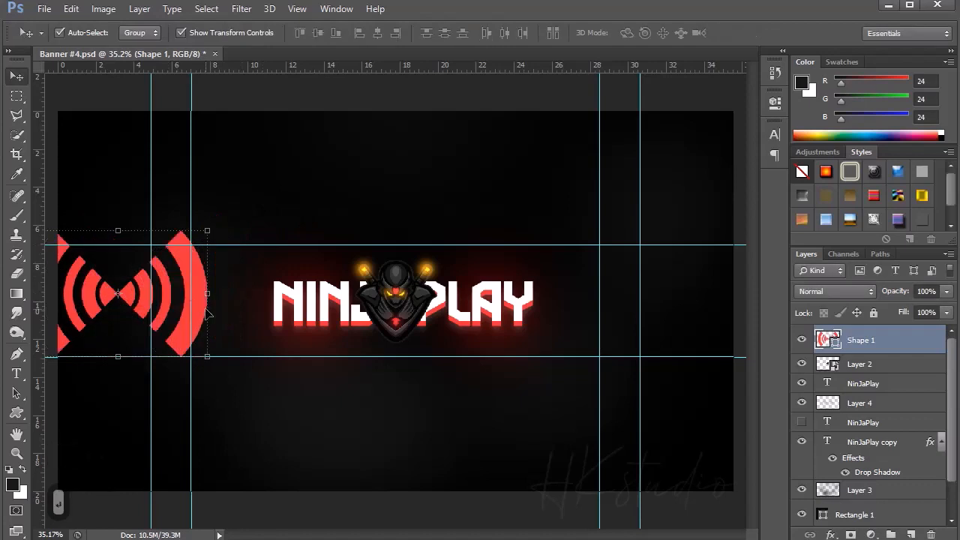
Step: Enlarge the arc shape further and center it on the banner's left edge so its outer arc reaches the inner left guide
{"action": "key", "text": "ctrl+minus"}
{"action": "key", "text": "ctrl+minus"}
{"action": "key", "text": "ctrl+minus"}
{"action": "left_click_drag", "start_coordinate": [221, 327], "coordinate": [182, 353]}
{"action": "left_click_drag", "start_coordinate": [274, 310], "coordinate": [267, 304]}
{"action": "key", "text": "Return"}
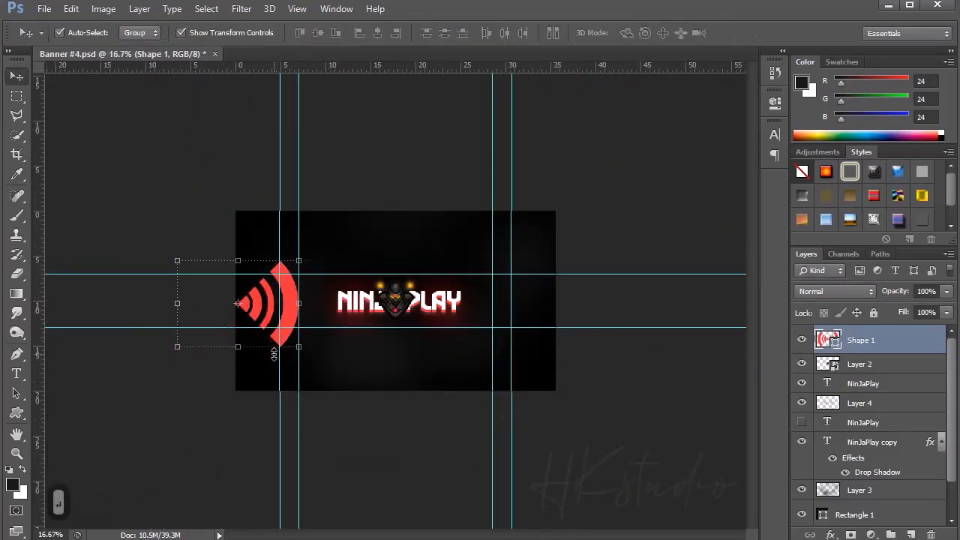
Step: Duplicate the arc shape and center the copy on the banner's right edge, mirroring the first one
{"action": "key", "text": "ctrl+j"}
{"action": "key", "text": "ctrl+t"}
{"action": "left_click_drag", "start_coordinate": [272, 323], "coordinate": [585, 324]}
{"action": "key", "text": "Return"}
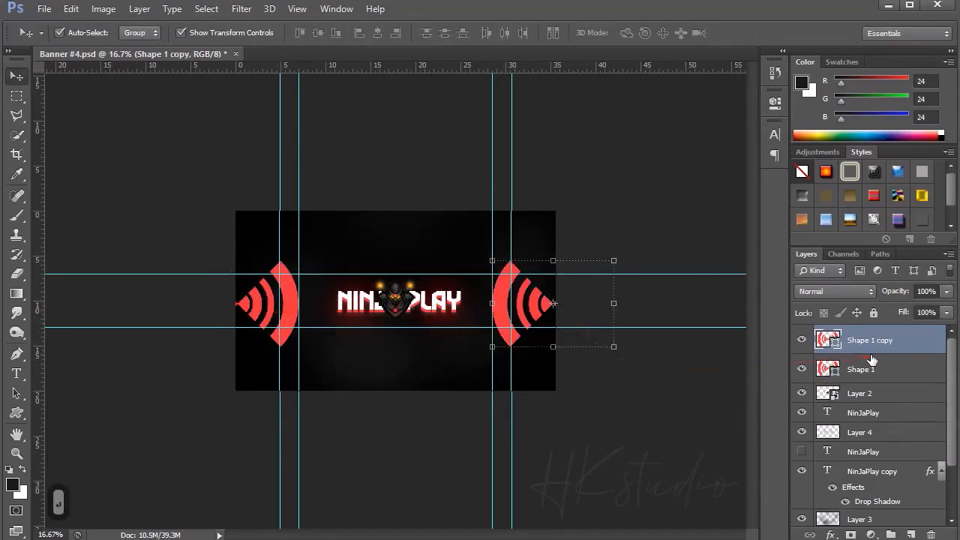
Step: Add an Outer Glow to the Shape 1 copy layer and set its color to a dark red
{"action": "left_click", "coordinate": [832, 534]}
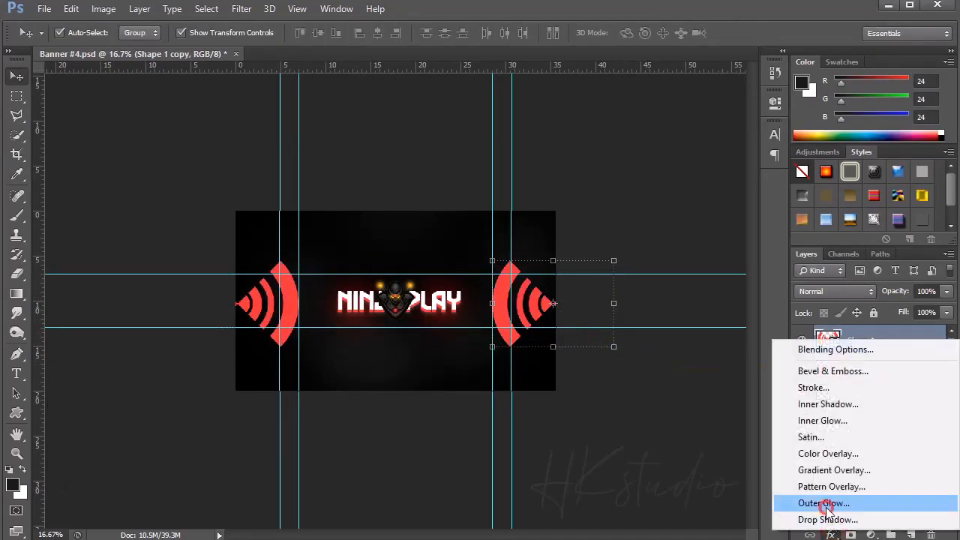
{"action": "left_click", "coordinate": [759, 508]}
{"action": "left_click", "coordinate": [770, 195]}
{"action": "left_click", "coordinate": [508, 279]}
{"action": "key", "text": "Return"}
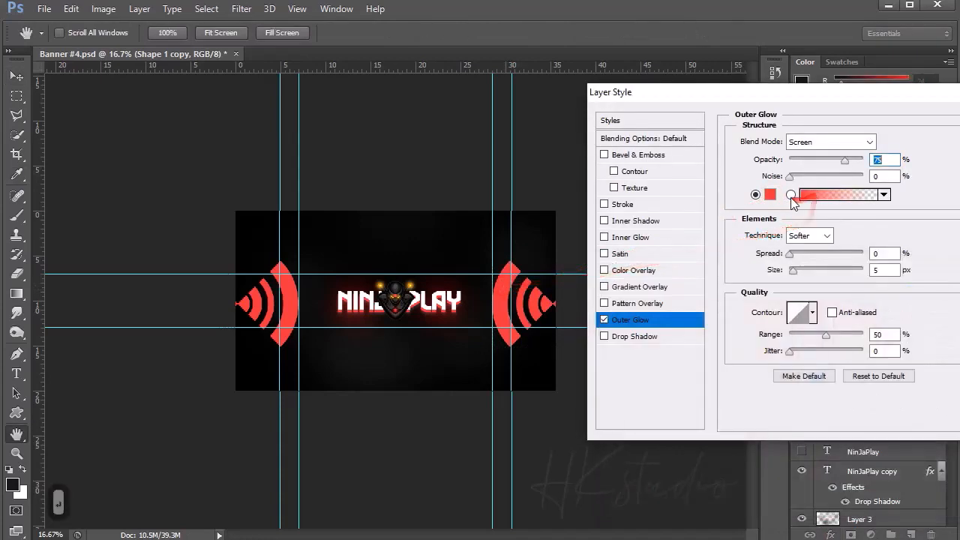
{"action": "left_click", "coordinate": [802, 349]}
{"action": "key", "text": "Return"}
{"action": "key", "text": "ctrl+equal"}
{"action": "key", "text": "ctrl+equal"}
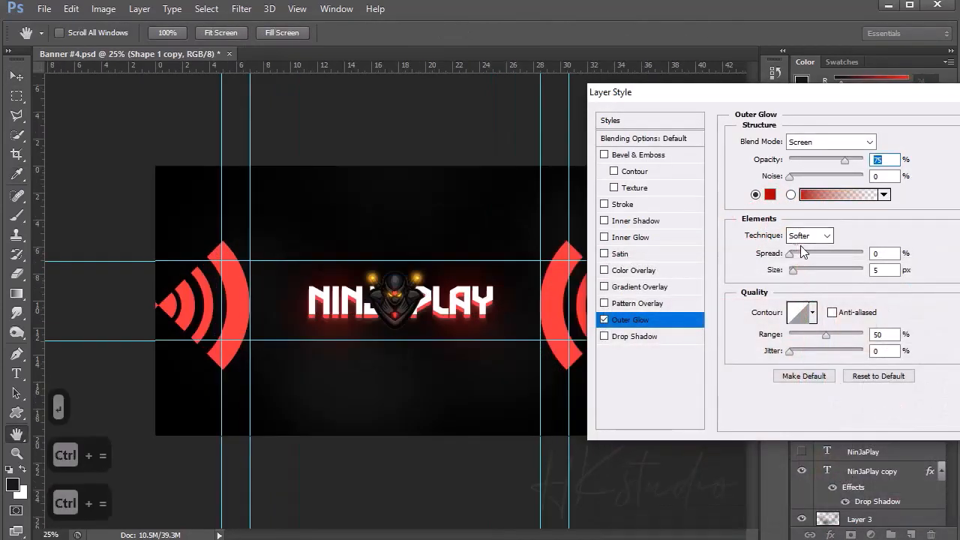
Step: Set the outer glow's blend mode to Normal, increasing its size and lowering its opacity
{"action": "left_click", "coordinate": [835, 145]}
{"action": "left_click", "coordinate": [814, 159]}
{"action": "left_click_drag", "start_coordinate": [794, 271], "coordinate": [811, 270]}
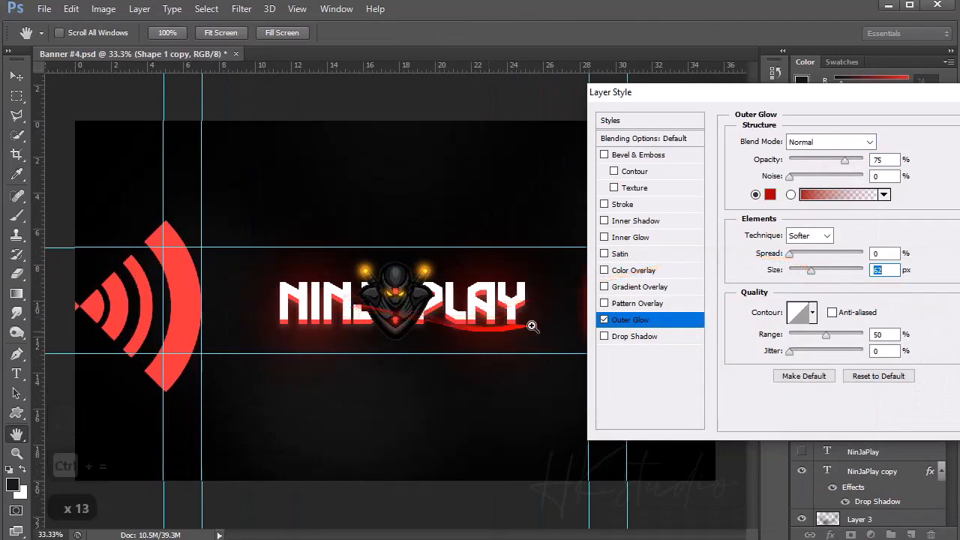
{"action": "key", "text": "ctrl+minus"}
{"action": "left_click_drag", "start_coordinate": [732, 95], "coordinate": [813, 65]}
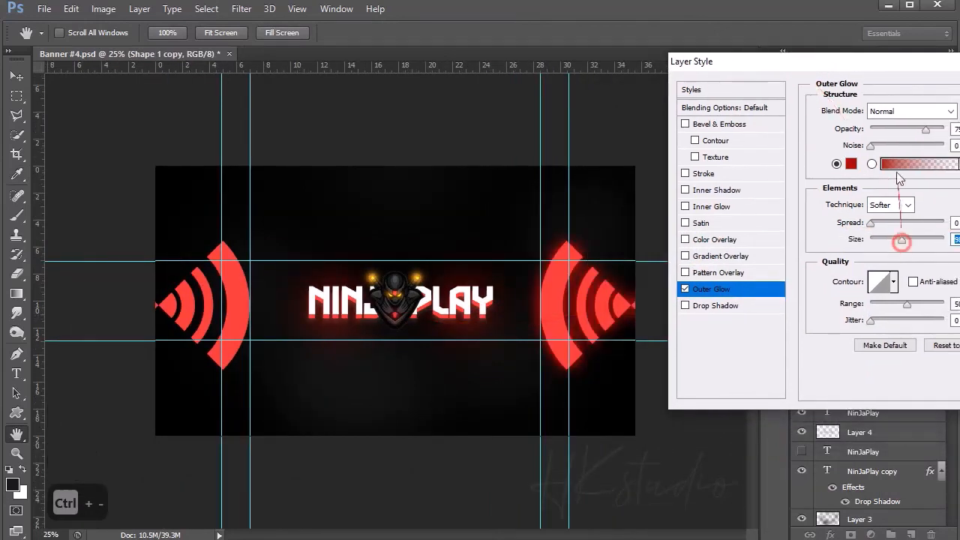
{"action": "left_click", "coordinate": [901, 130]}
{"action": "key", "text": "Return"}
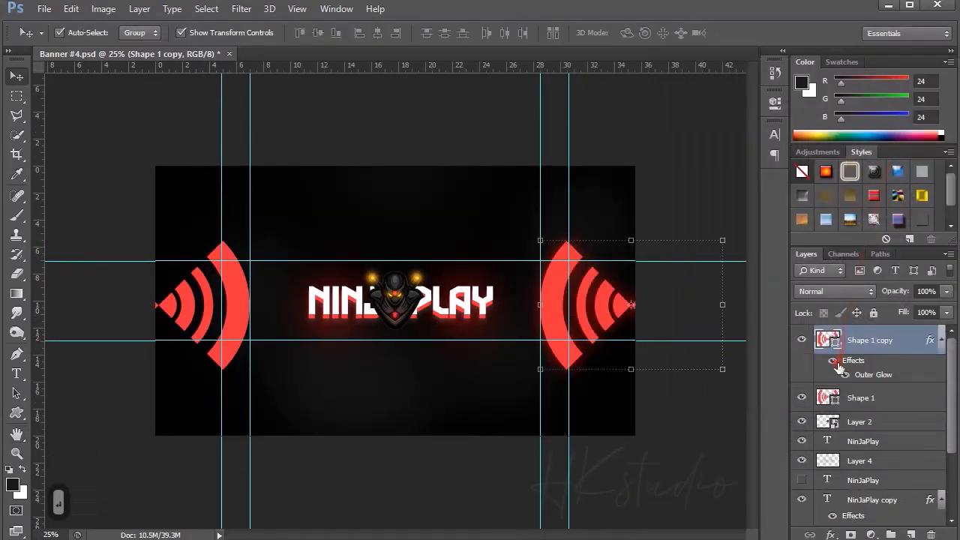
Step: Copy the outer glow from the Shape 1 copy layer to Shape 1 and collapse both layers' effect lists
{"action": "left_click_drag", "start_coordinate": [929, 341], "coordinate": [930, 398]}
{"action": "left_click", "coordinate": [944, 346]}
{"action": "left_click", "coordinate": [941, 369]}
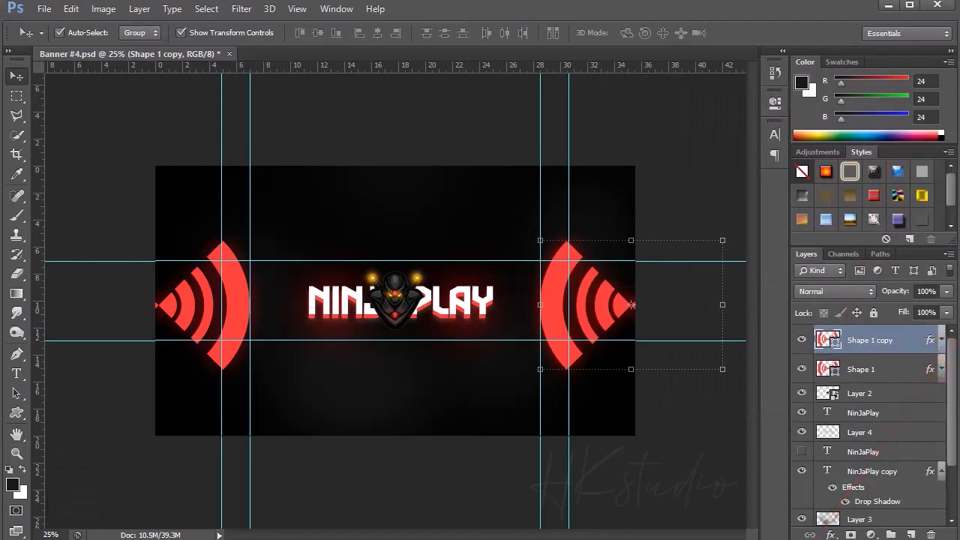
{"action": "left_click_drag", "start_coordinate": [330, 536], "coordinate": [248, 360]}
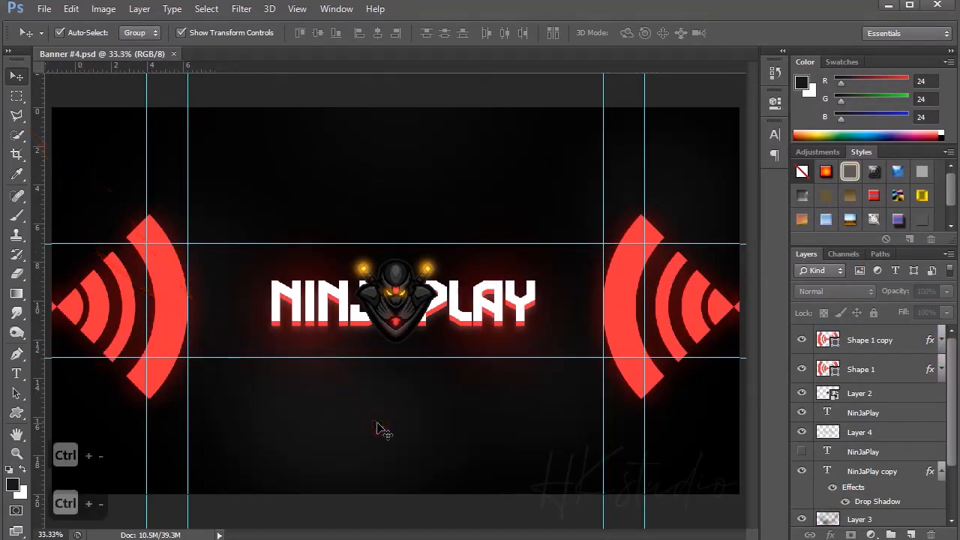
Step: Enlarge the placed PUBG wallpaper to the banner's full width and clip its layer to Rectangle 1, beneath Layer 3
{"action": "key", "text": "ctrl+minus"}
{"action": "mouse_move", "coordinate": [394, 208]}
{"action": "left_mouse_down"}
{"action": "mouse_move", "coordinate": [523, 233]}
{"action": "mouse_move", "coordinate": [708, 142]}
{"action": "mouse_move", "coordinate": [722, 158]}
{"action": "mouse_move", "coordinate": [735, 154]}
{"action": "left_mouse_up"}
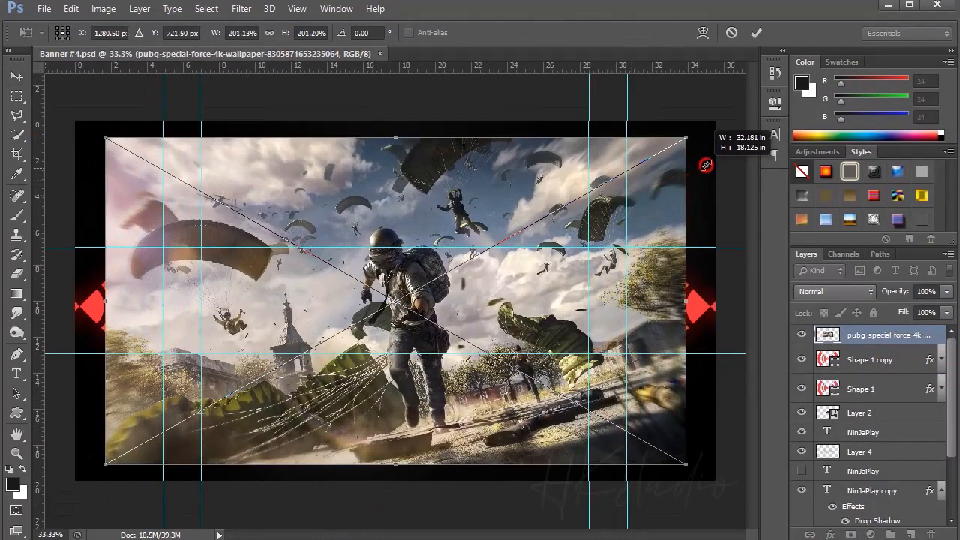
{"action": "left_click_drag", "start_coordinate": [653, 232], "coordinate": [650, 253]}
{"action": "key", "text": "Return"}
{"action": "left_click_drag", "start_coordinate": [832, 336], "coordinate": [897, 453]}
{"action": "left_click", "coordinate": [871, 461], "text": "alt"}
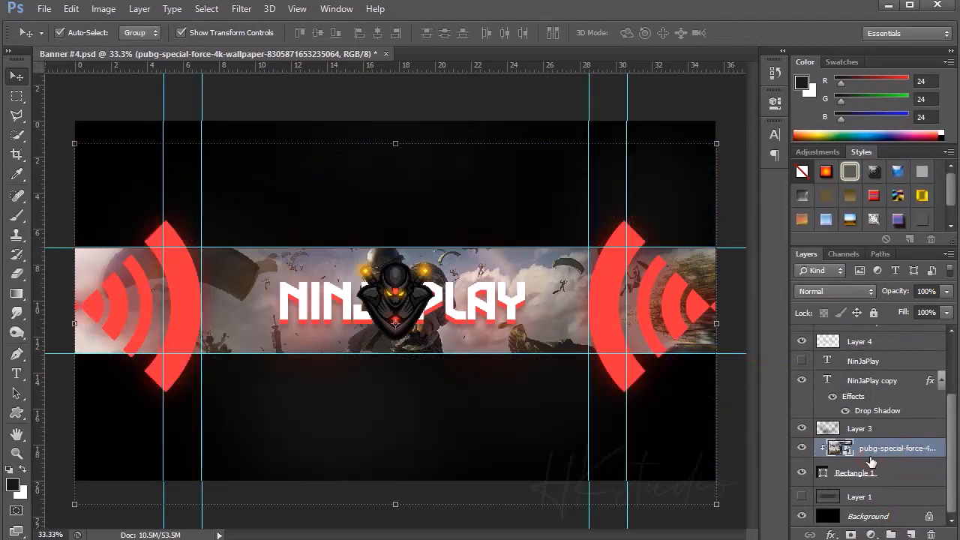
Step: Add a clipped Gradient Map adjustment above the wallpaper layer and lower the wallpaper's opacity to about 28%
{"action": "left_click", "coordinate": [871, 535]}
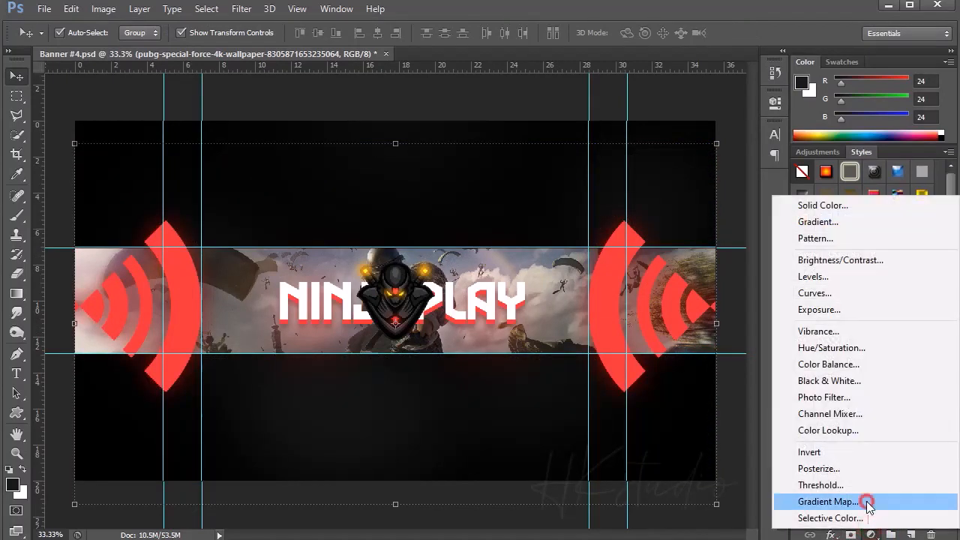
{"action": "left_click", "coordinate": [825, 498]}
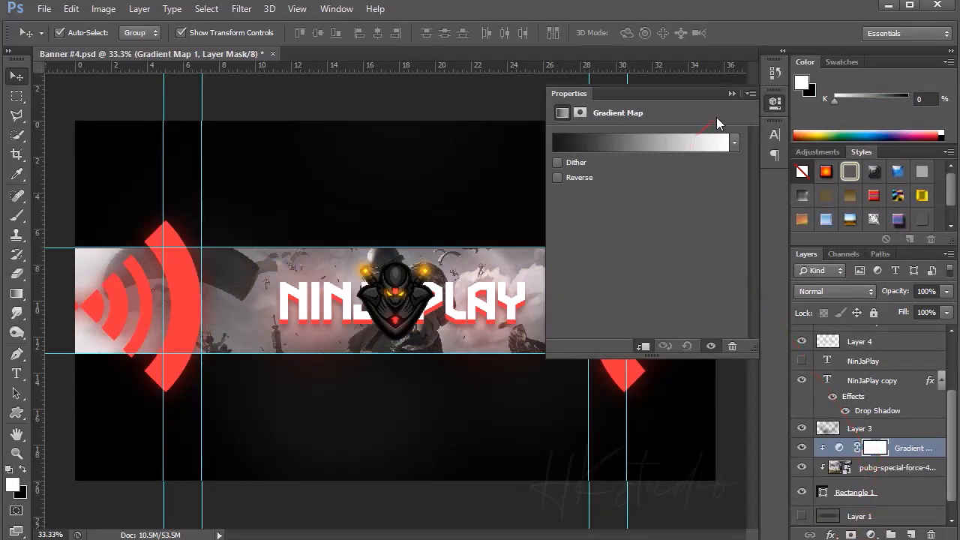
{"action": "left_click", "coordinate": [729, 95]}
{"action": "left_click", "coordinate": [894, 467]}
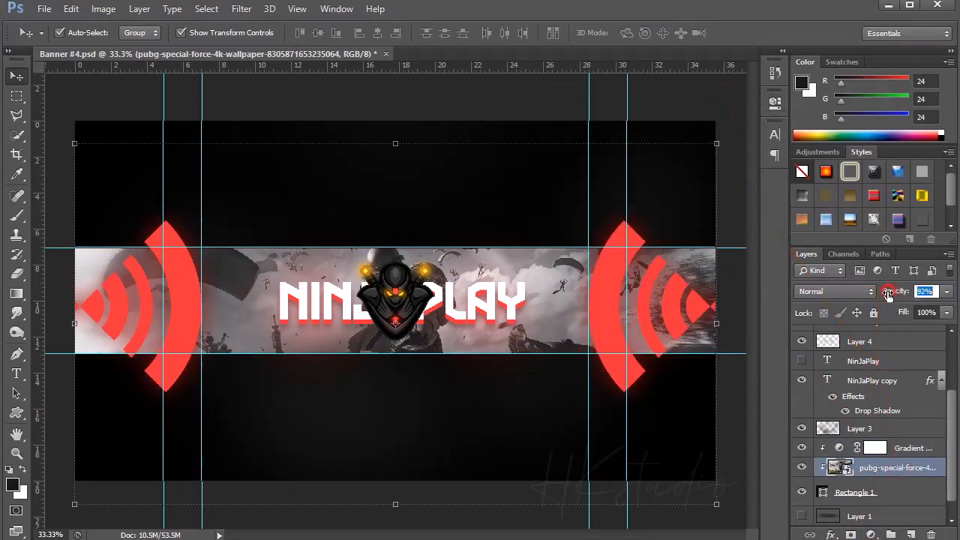
{"action": "left_click_drag", "start_coordinate": [887, 293], "coordinate": [843, 304]}
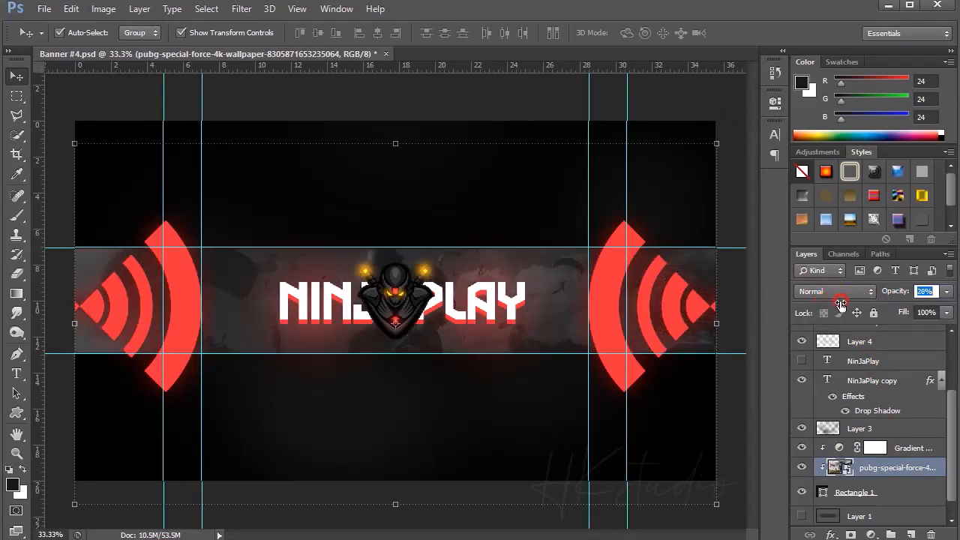
Step: Change the gradient map's dark color stop to a near-black with 5% brightness (#0d0d0d)
{"action": "left_click", "coordinate": [838, 448]}
{"action": "double_click", "coordinate": [839, 448]}
{"action": "left_click", "coordinate": [600, 146]}
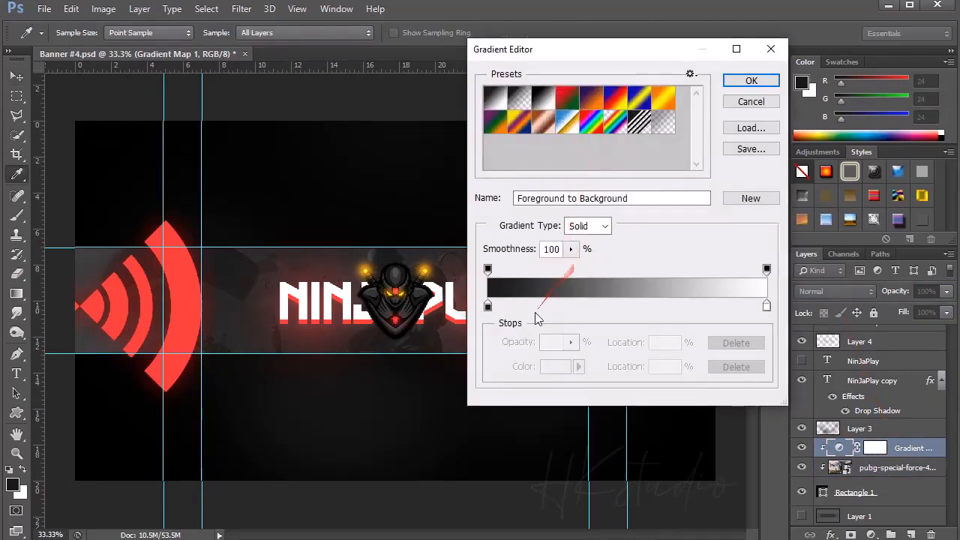
{"action": "left_click", "coordinate": [487, 306]}
{"action": "left_click", "coordinate": [555, 366]}
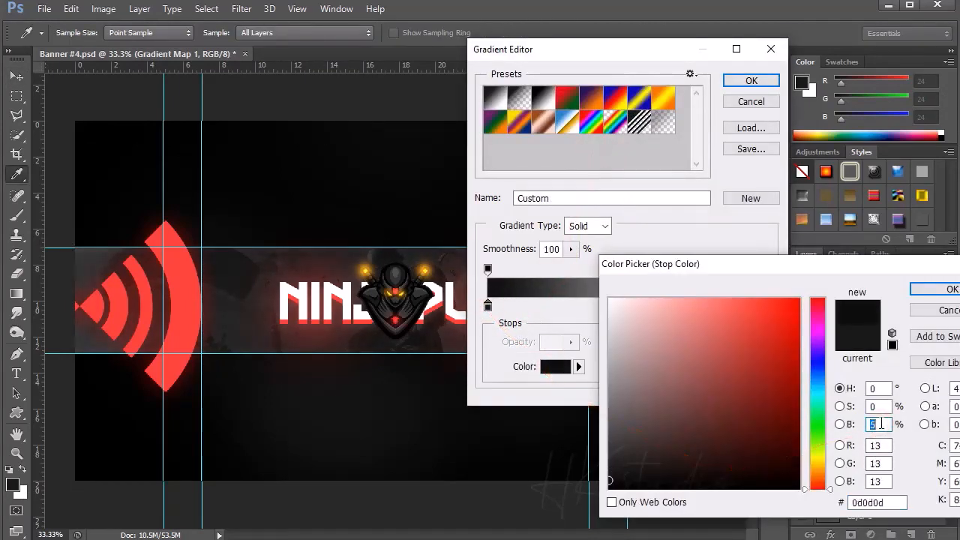
{"action": "key", "text": "Return"}
{"action": "key", "text": "Return"}
{"action": "left_click", "coordinate": [731, 93]}
{"action": "key", "text": "ctrl+minus"}
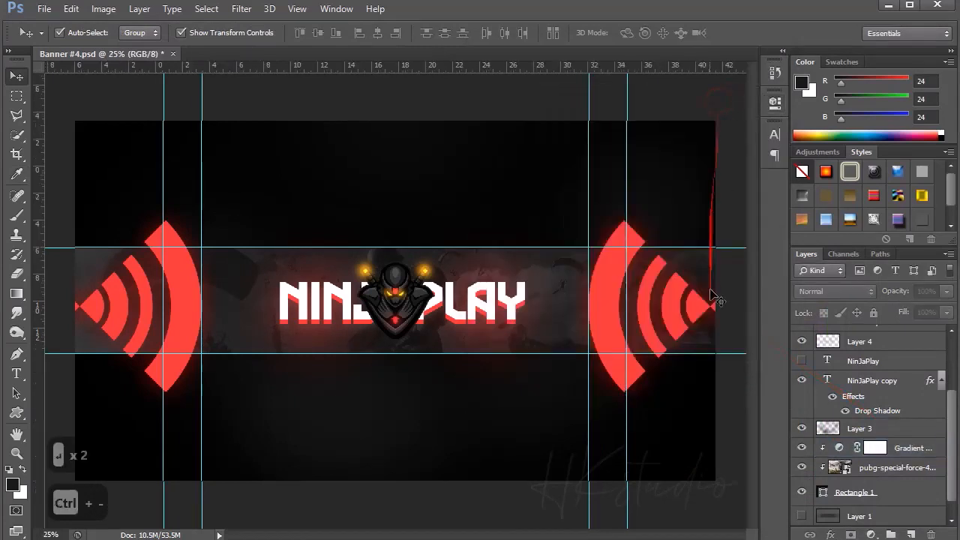
{"action": "key", "text": "ctrl+0"}
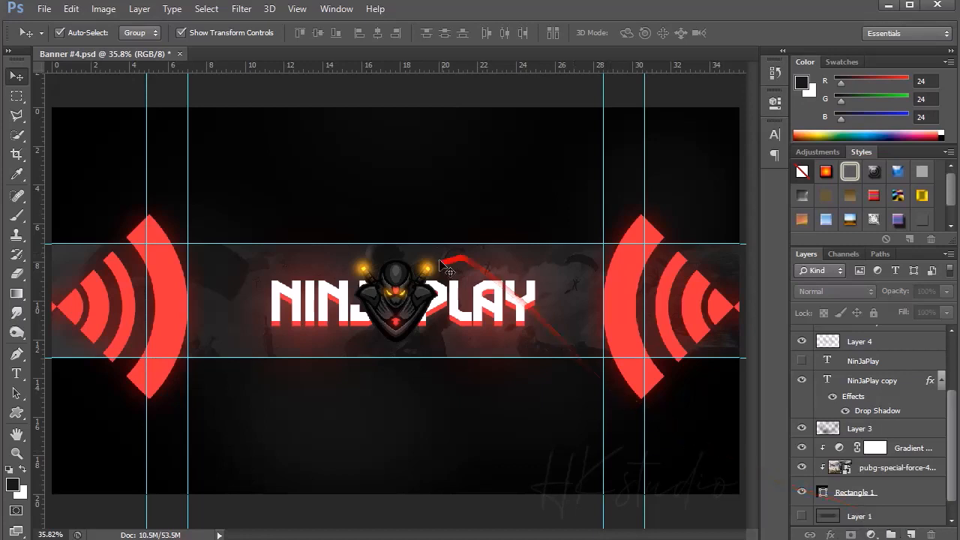
{"action": "key", "text": "ctrl+equal"}
{"action": "key", "text": "ctrl+equal"}
{"action": "left_click", "coordinate": [283, 324]}
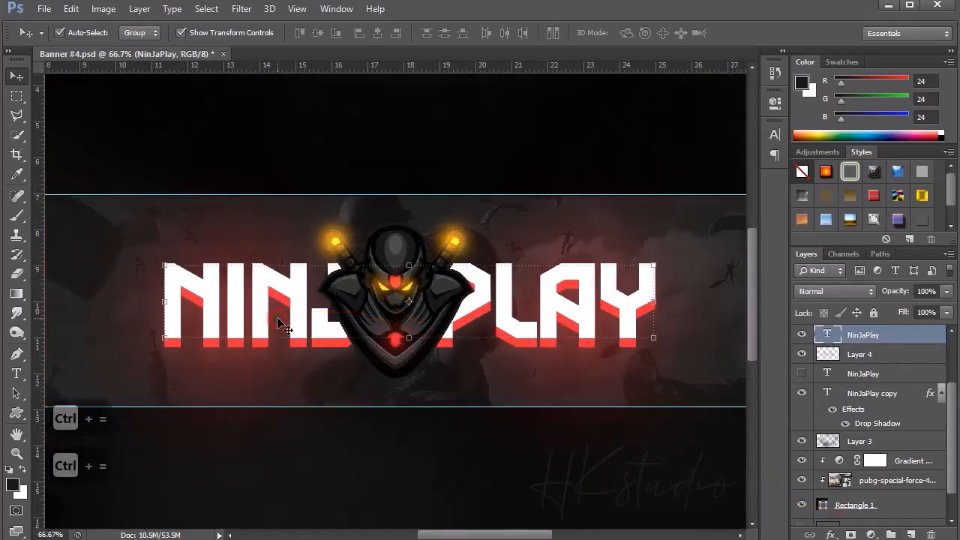
{"action": "key", "text": "t"}
{"action": "left_click", "coordinate": [304, 380]}
{"action": "type", "text": "Usernam"}
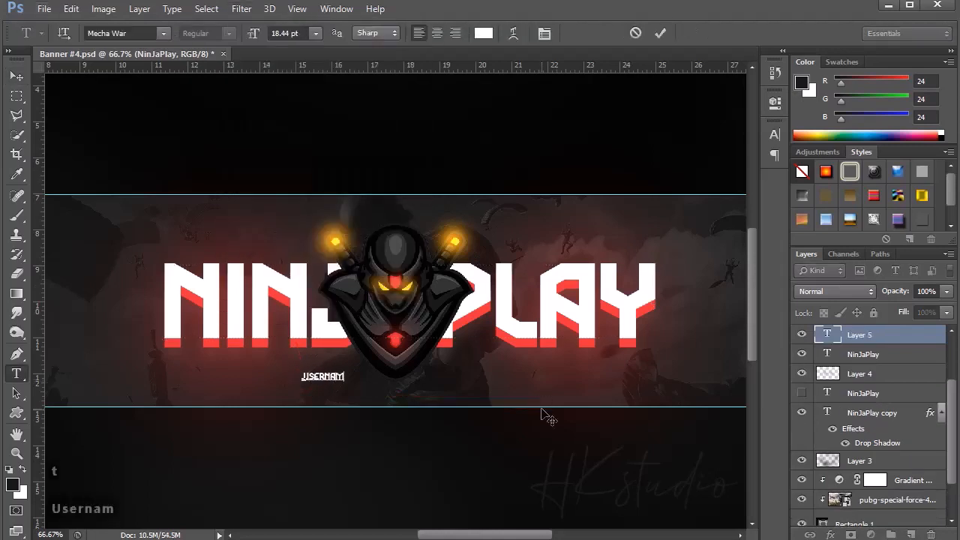
{"action": "type", "text": "e"}
{"action": "key", "text": "Escape"}
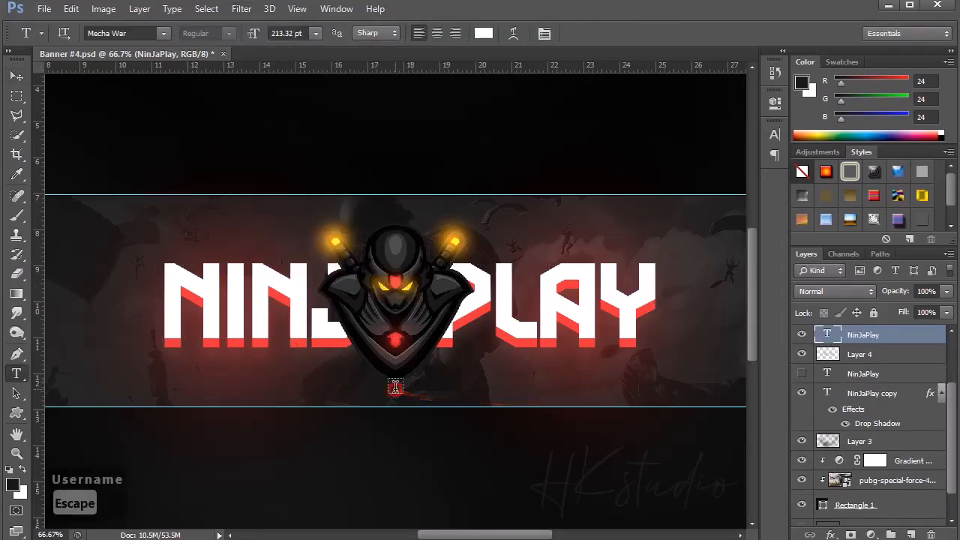
Step: Add the white Mecha War text USERNAME and enlarge it to about 51 pt beneath the left half of the NinJaPlay title
{"action": "left_click", "coordinate": [395, 387]}
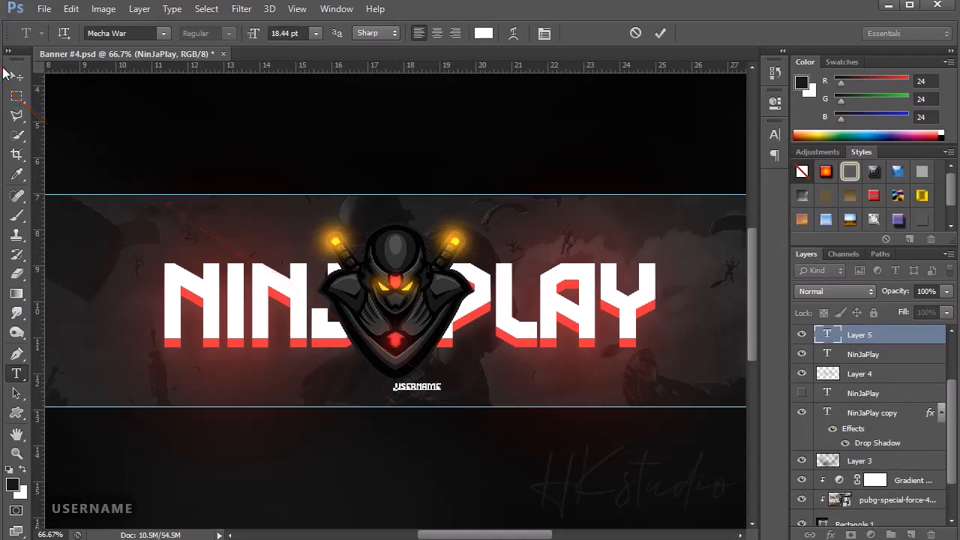
{"action": "left_click", "coordinate": [15, 76]}
{"action": "key", "text": "ctrl+t"}
{"action": "left_click_drag", "start_coordinate": [442, 391], "coordinate": [321, 369]}
{"action": "key", "text": "Return"}
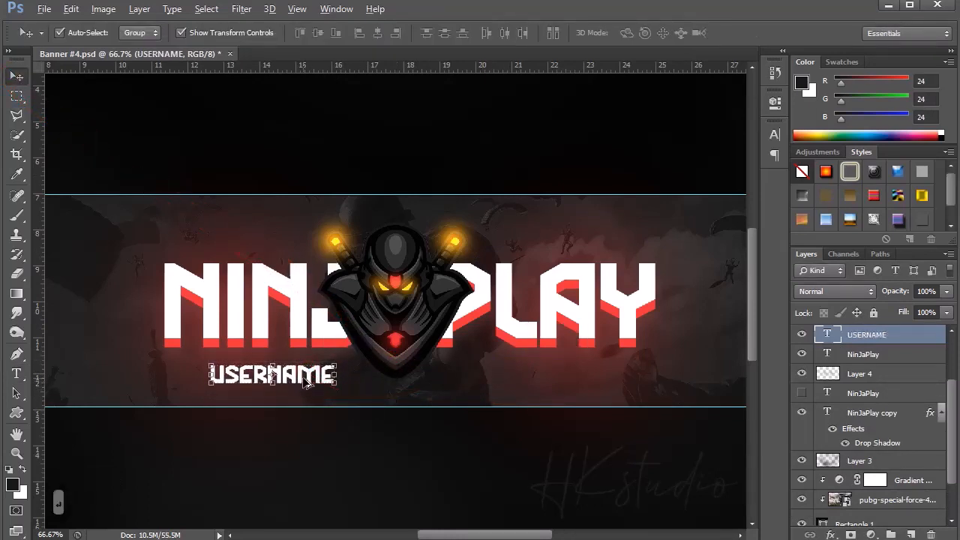
Step: Duplicate the USERNAME text layer and recolor the original below it to a bright orange based on the ninja logo
{"action": "left_click", "coordinate": [830, 535]}
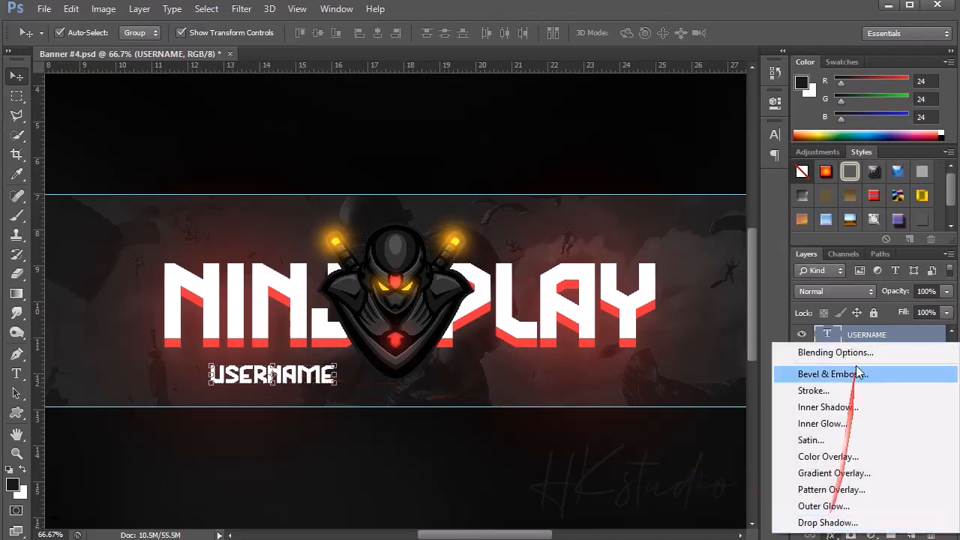
{"action": "left_click", "coordinate": [876, 337]}
{"action": "key", "text": "ctrl+j"}
{"action": "left_click", "coordinate": [877, 354]}
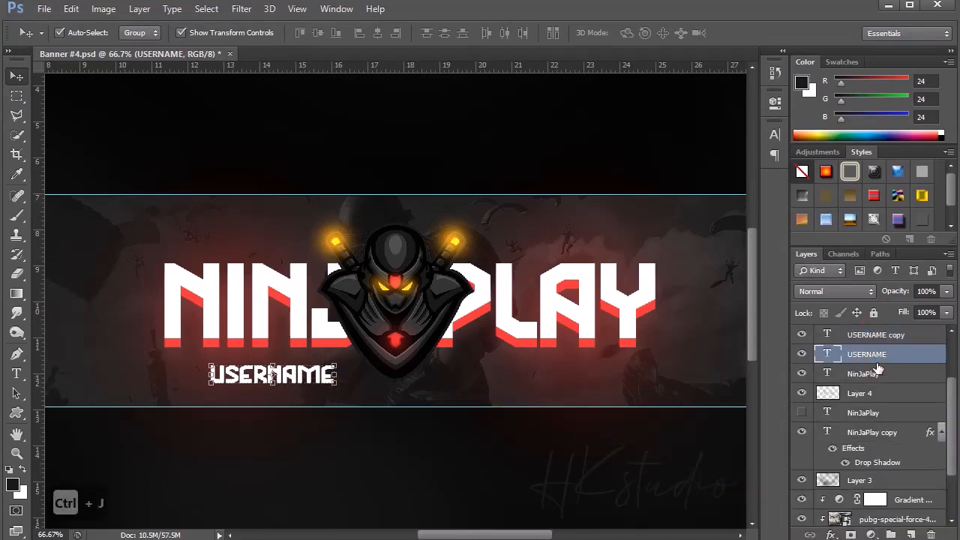
{"action": "key", "text": "t"}
{"action": "left_click", "coordinate": [489, 32]}
{"action": "left_click", "coordinate": [387, 286]}
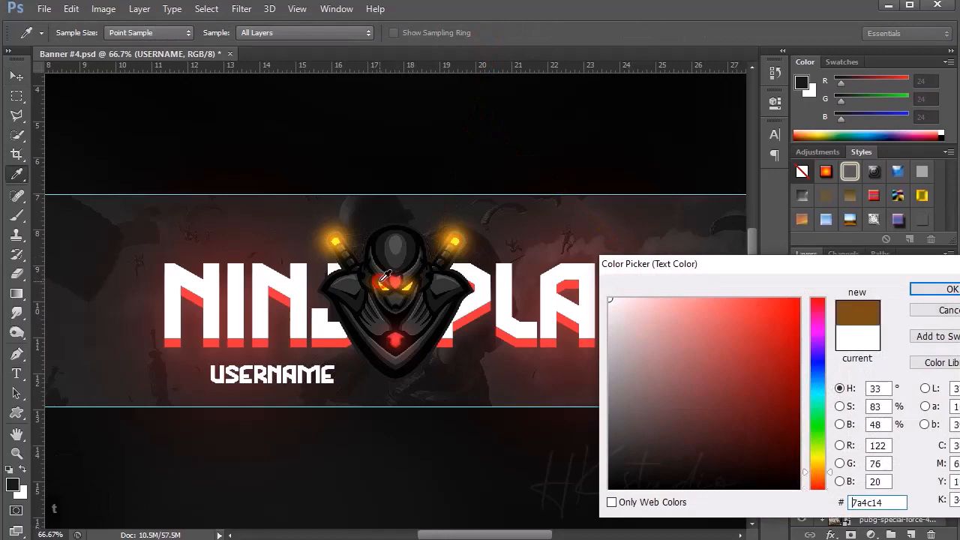
{"action": "left_click_drag", "start_coordinate": [754, 316], "coordinate": [798, 329]}
{"action": "key", "text": "Return"}
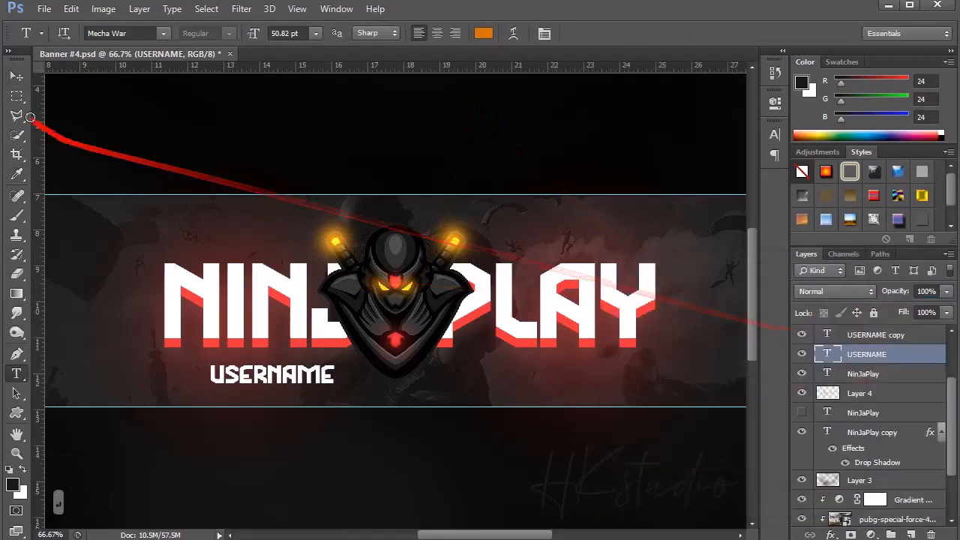
Step: Nudge the orange USERNAME text slightly down so it forms an edge under the white copy
{"action": "left_click", "coordinate": [16, 78]}
{"action": "key", "text": "Down"}
{"action": "key", "text": "Down"}
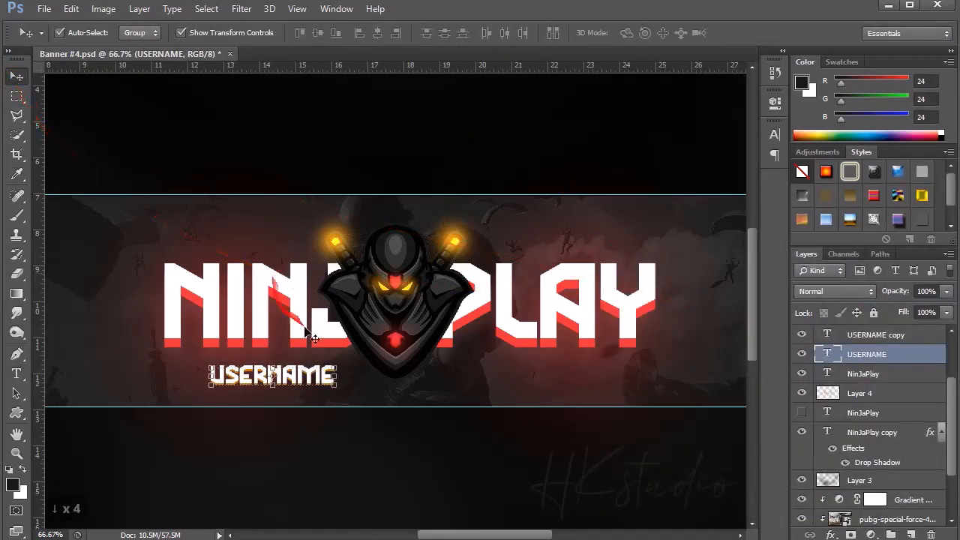
Step: Duplicate both USERNAME layers together and move the copies straight across beneath the right half of the title
{"action": "left_click", "coordinate": [877, 337], "text": "shift"}
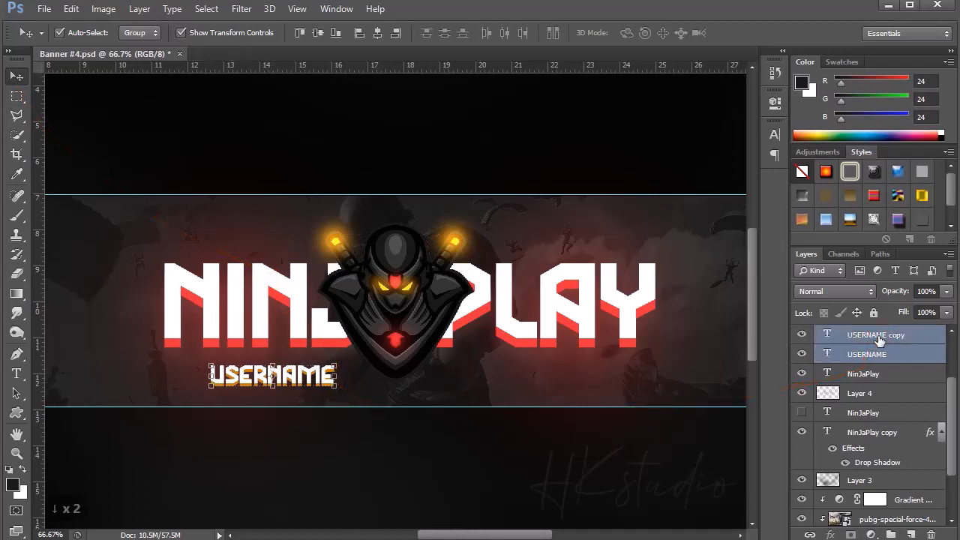
{"action": "key", "text": "ctrl+j"}
{"action": "key", "text": "ctrl+t"}
{"action": "left_click_drag", "start_coordinate": [300, 393], "coordinate": [591, 394]}
{"action": "key", "text": "Return"}
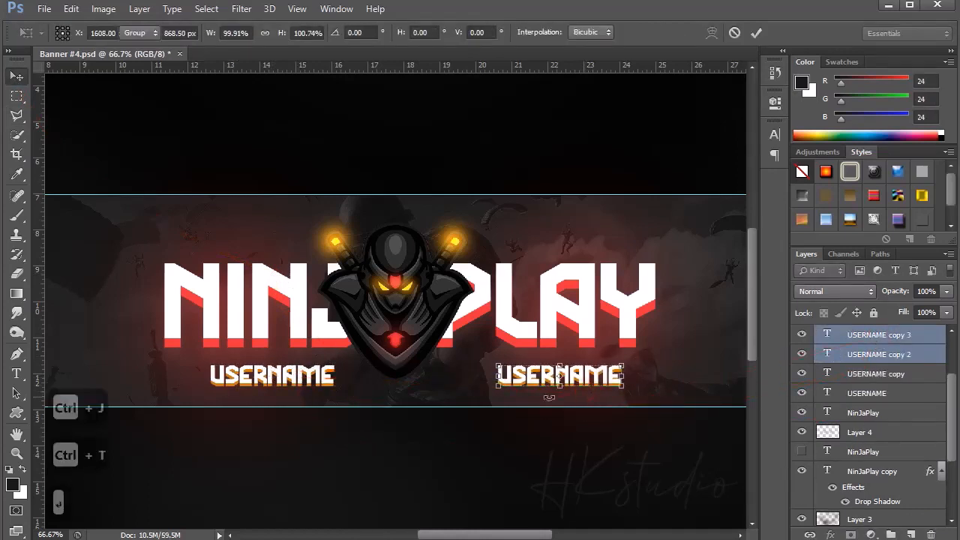
Step: Add a default Drop Shadow to the USERNAME copy layer and copy the effect to USERNAME copy 3
{"action": "key", "text": "ctrl+equal"}
{"action": "left_click", "coordinate": [876, 374]}
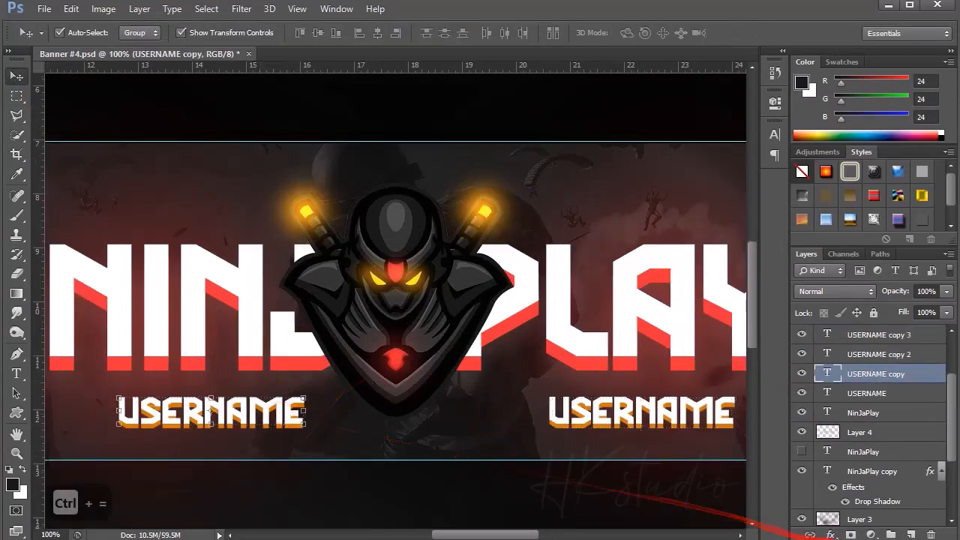
{"action": "left_click", "coordinate": [830, 534]}
{"action": "left_click", "coordinate": [815, 519]}
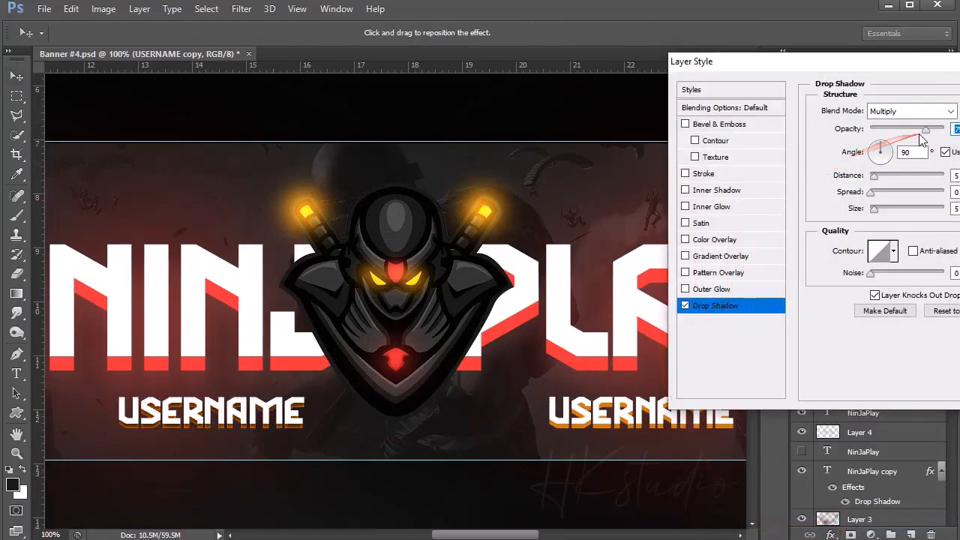
{"action": "key", "text": "Return"}
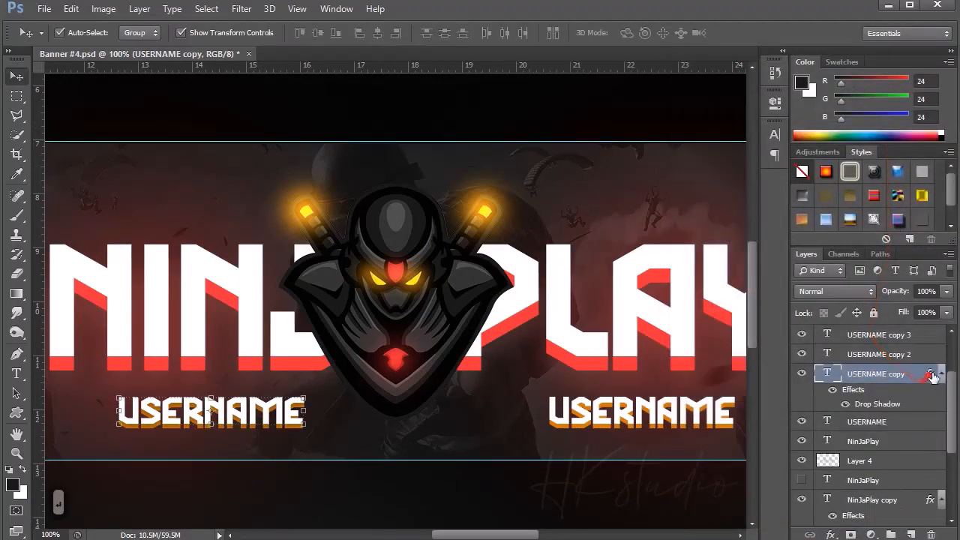
{"action": "left_click_drag", "start_coordinate": [928, 337], "coordinate": [928, 337]}
{"action": "key", "text": "ctrl+0"}
{"action": "key", "text": "ctrl+minus"}
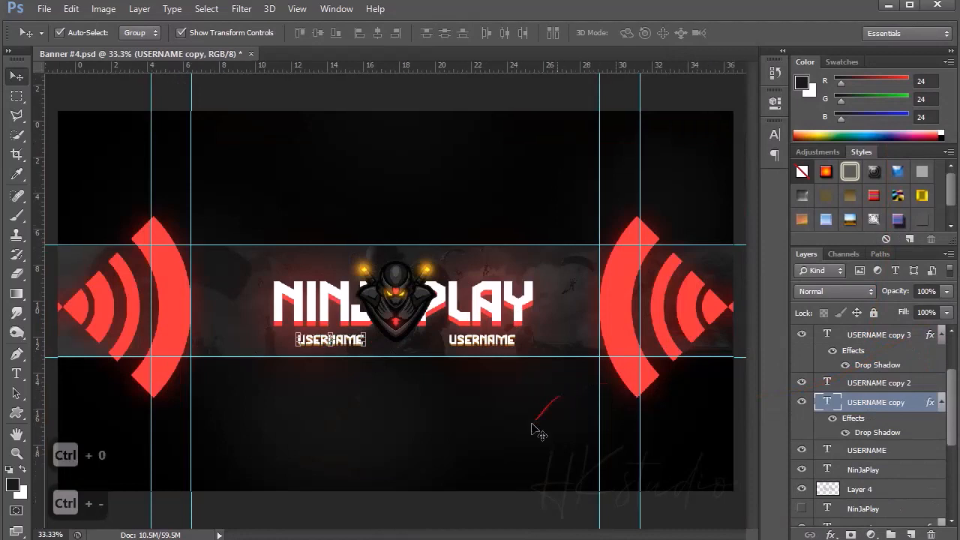
{"action": "key", "text": "ctrl+minus"}
{"action": "key", "text": "ctrl+equal"}
{"action": "key", "text": "ctrl+0"}
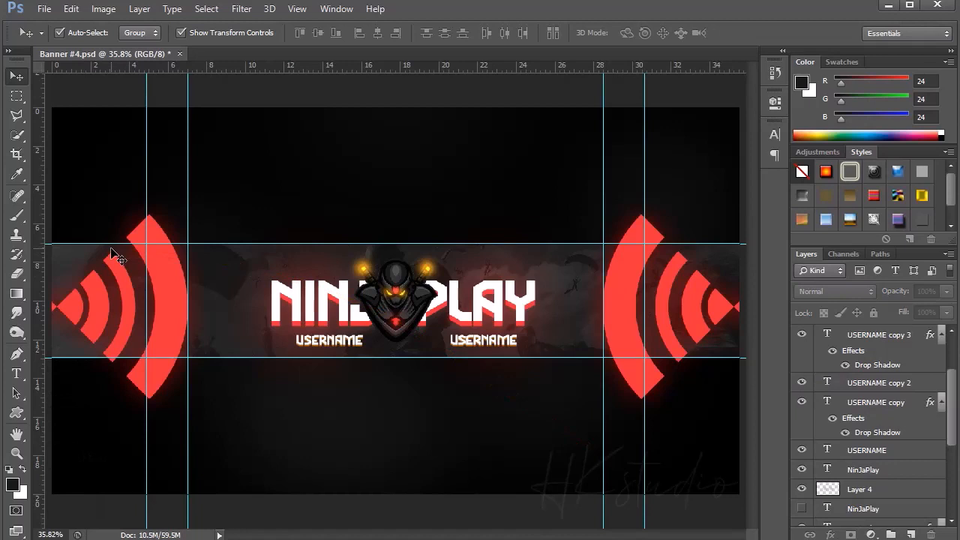
Step: Create a layer above Layer 2 and paint near-black shading behind the arcs at the band's ends with a 1211 px brush at 100% flow
{"action": "left_click", "coordinate": [168, 325]}
{"action": "key", "text": "ctrl+minus"}
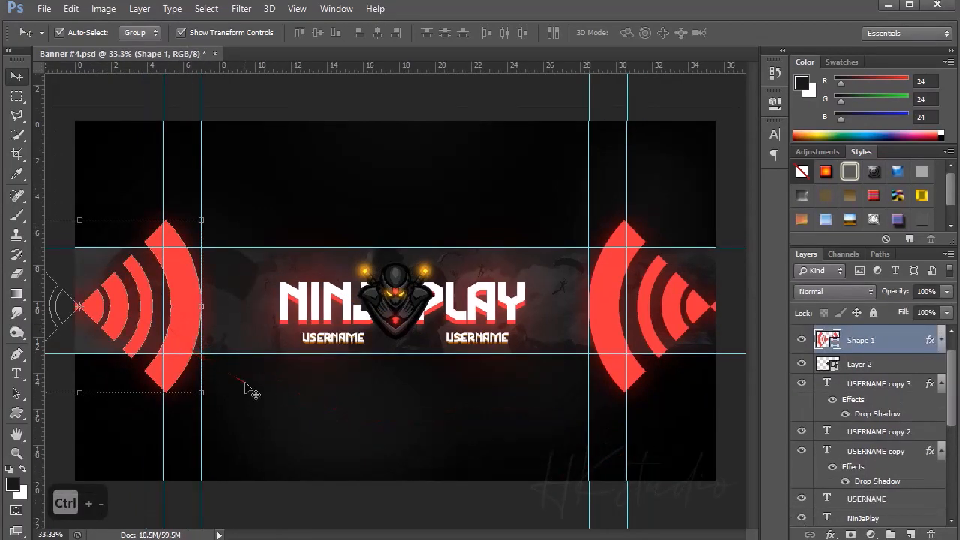
{"action": "key", "text": "b"}
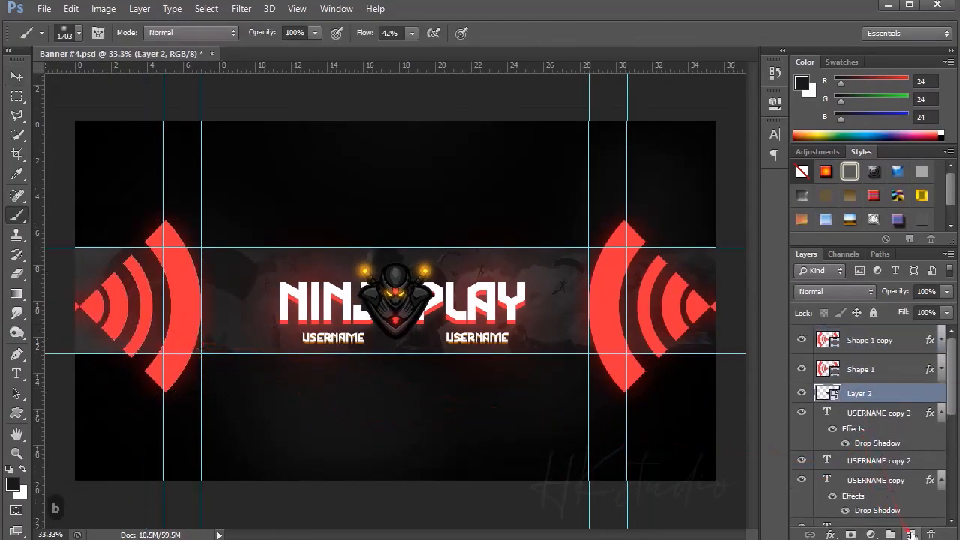
{"action": "left_click", "coordinate": [911, 534]}
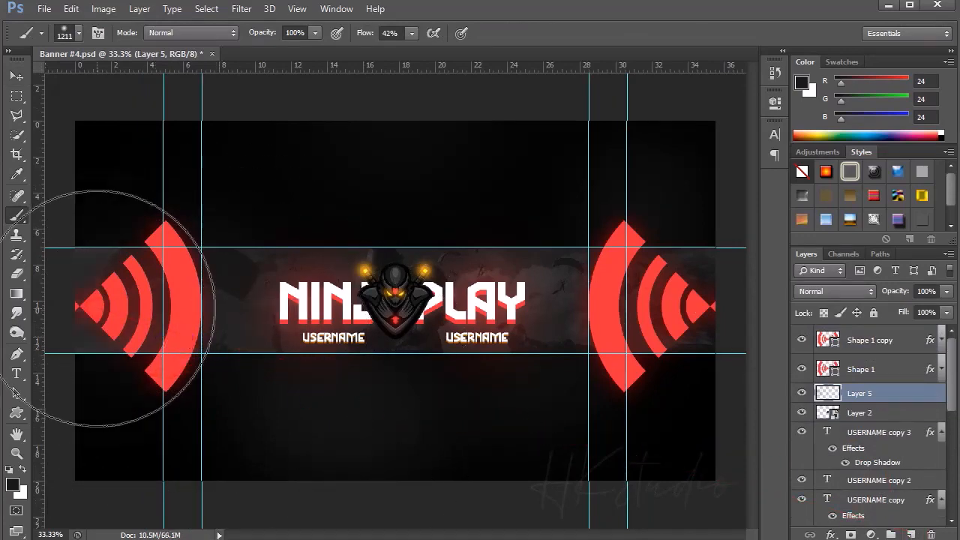
{"action": "left_click", "coordinate": [86, 318], "text": "alt"}
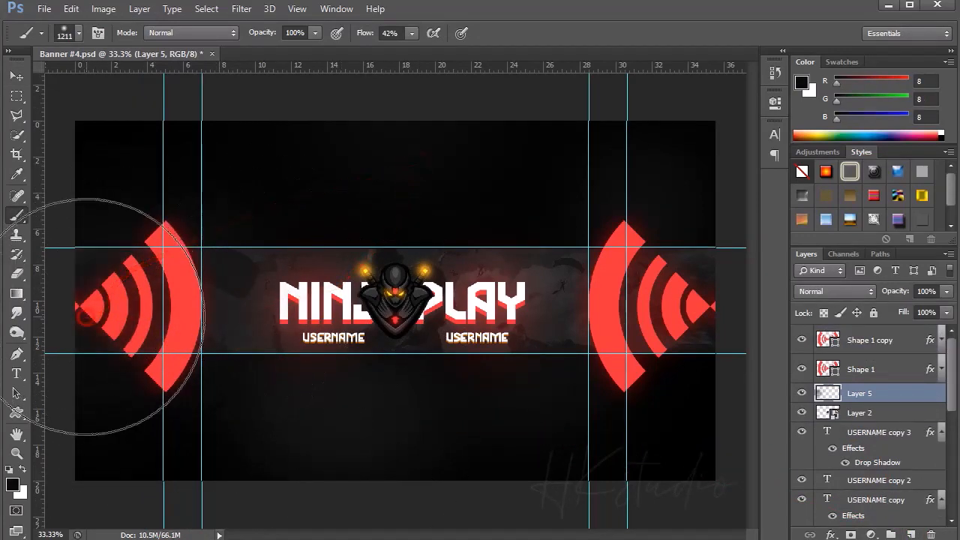
{"action": "left_click_drag", "start_coordinate": [372, 33], "coordinate": [576, 31]}
{"action": "left_click", "coordinate": [86, 317]}
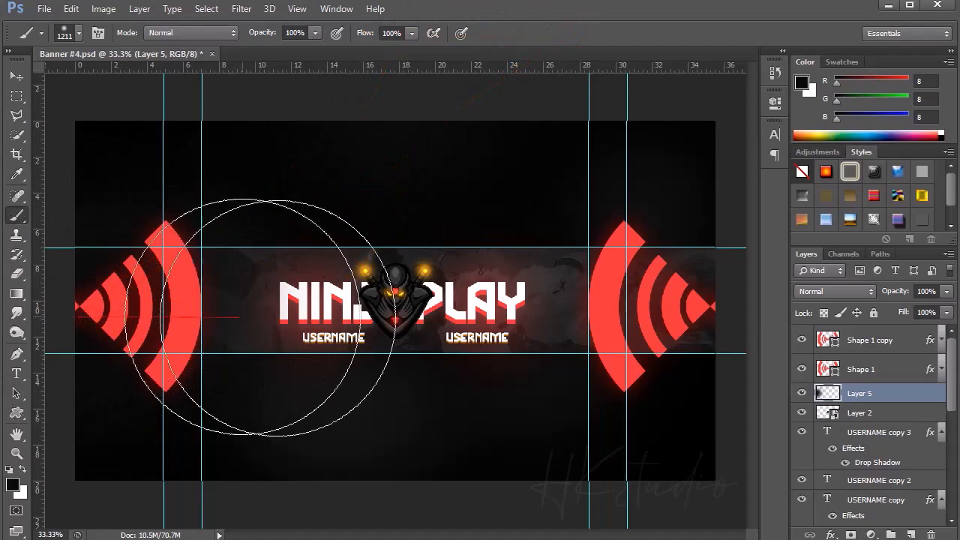
{"action": "key", "text": "v"}
{"action": "key", "text": "ctrl+minus"}
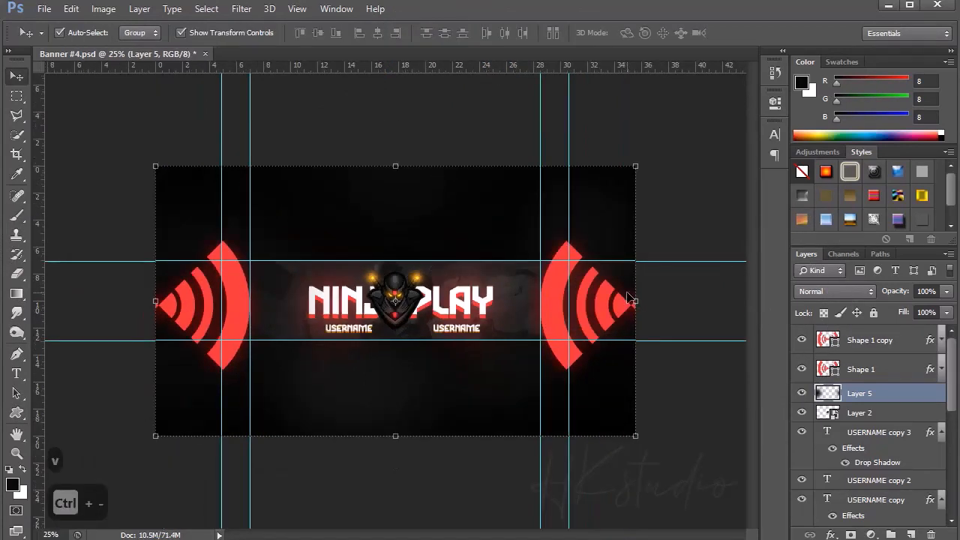
Step: Nudge the right-hand arcs two large steps further right and the left-hand arcs two large steps further left
{"action": "left_click", "coordinate": [609, 311]}
{"action": "key", "text": "shift+Right"}
{"action": "key", "text": "shift+Right"}
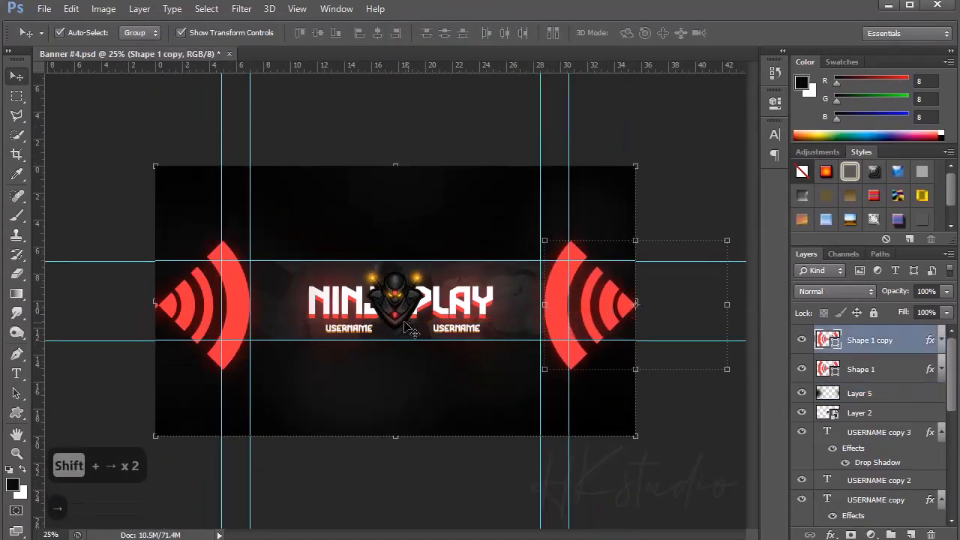
{"action": "left_click", "coordinate": [234, 307]}
{"action": "key", "text": "shift+Left"}
{"action": "key", "text": "shift+Left"}
{"action": "left_click", "coordinate": [393, 133]}
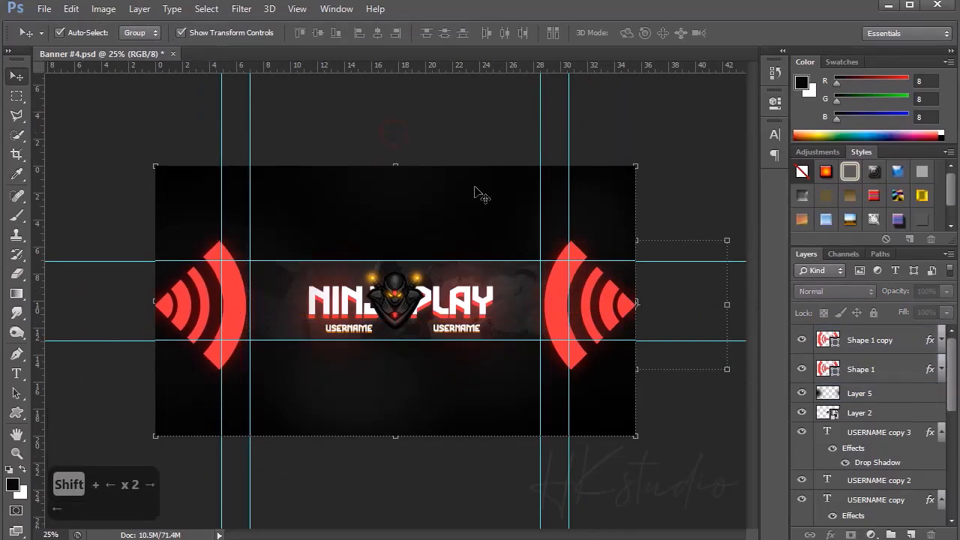
Step: Try blend modes on the Shape 1 copy arcs, from Multiply through Soft Light to Exclusion
{"action": "left_click", "coordinate": [613, 301]}
{"action": "left_click", "coordinate": [814, 295]}
{"action": "left_click", "coordinate": [814, 295]}
{"action": "scroll", "coordinate": [814, 295], "scroll_direction": "down", "scroll_amount": 6}
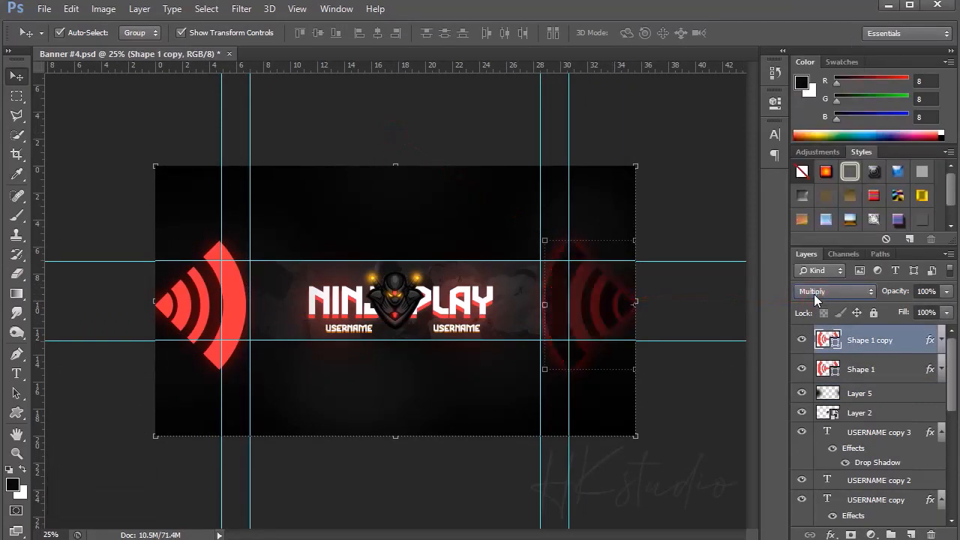
{"action": "scroll", "coordinate": [814, 294], "scroll_direction": "down", "scroll_amount": 9}
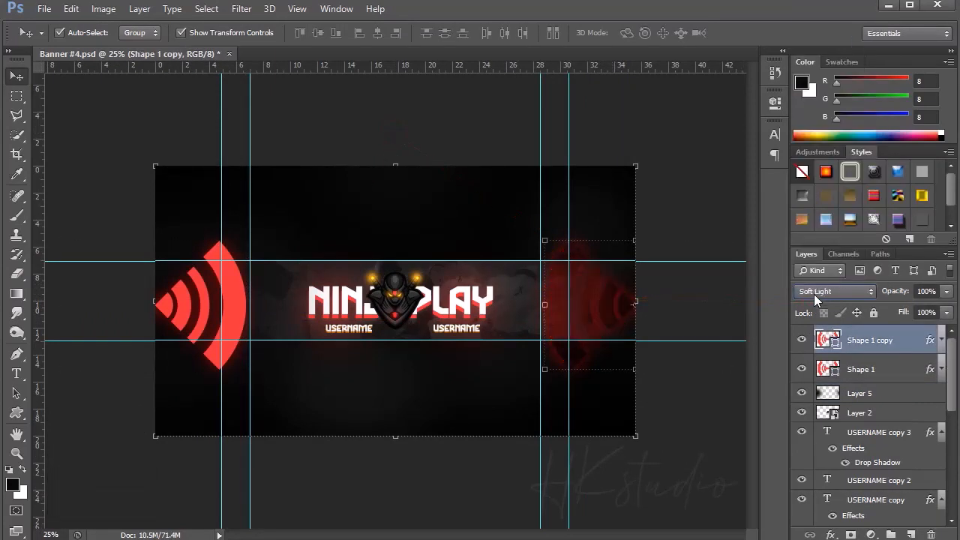
{"action": "scroll", "coordinate": [814, 294], "scroll_direction": "down", "scroll_amount": 11}
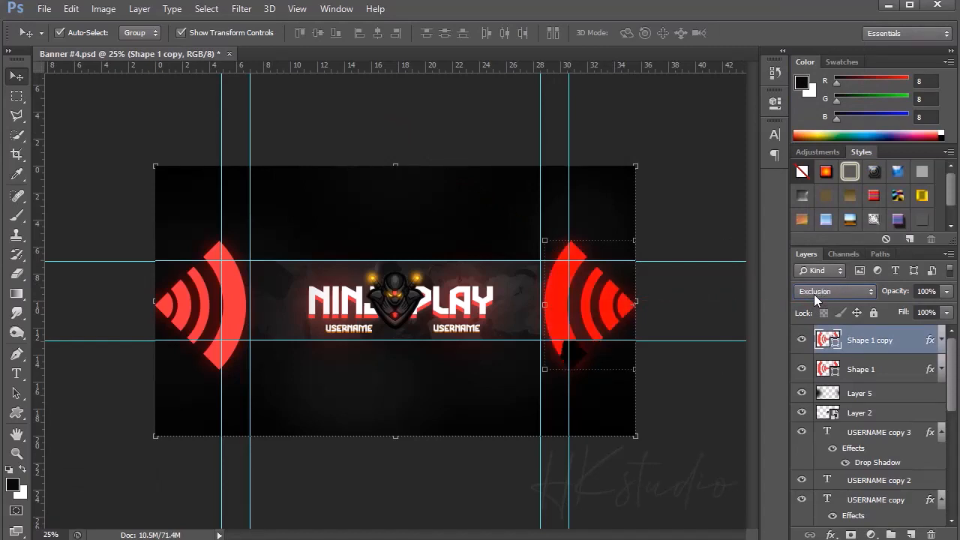
{"action": "left_click", "coordinate": [713, 323]}
{"action": "key", "text": "ctrl+minus"}
{"action": "key", "text": "ctrl+0"}
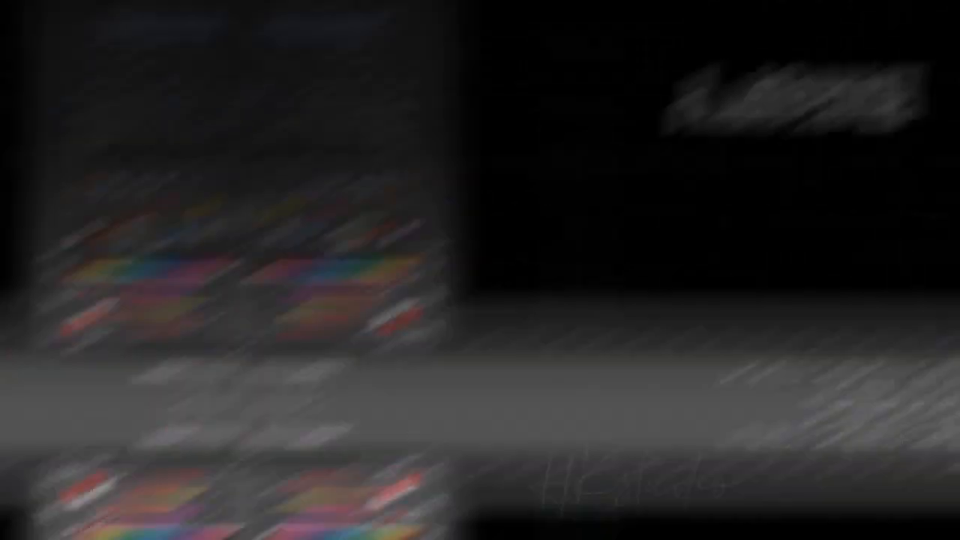
Step: Check the font settings of the PLAY text layer in Banner #5.psd
{"action": "key", "text": "Delete"}
{"action": "left_click", "coordinate": [16, 77]}
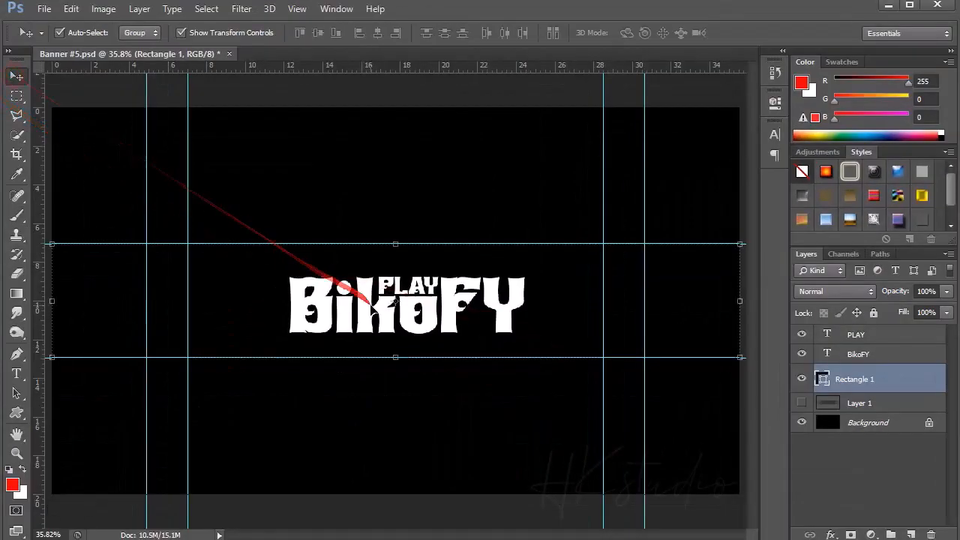
{"action": "left_click", "coordinate": [375, 313]}
{"action": "key", "text": "t"}
{"action": "left_click", "coordinate": [824, 337]}
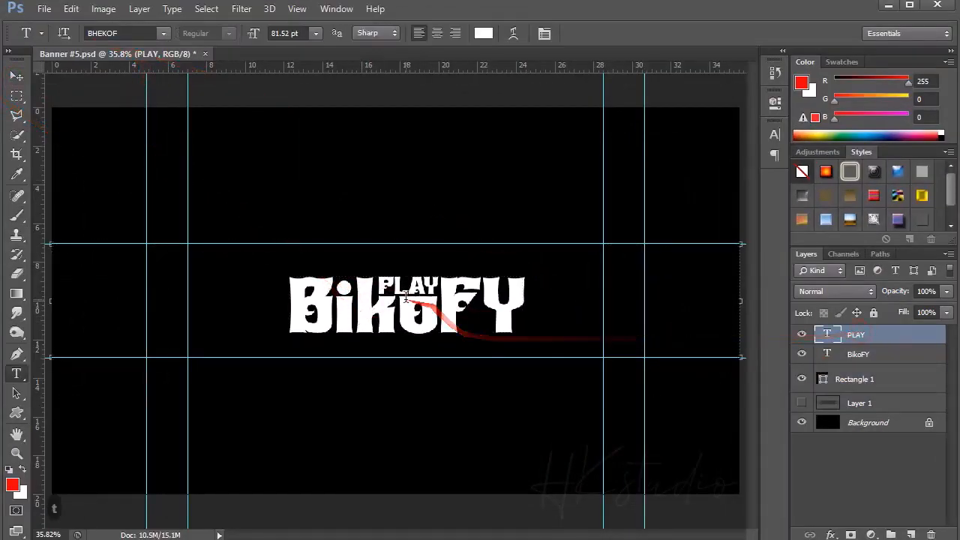
{"action": "left_click", "coordinate": [16, 78]}
Step: Create a layer above Rectangle 1 and set up a red brush at 1028 px with 48% flow
{"action": "key", "text": "b"}
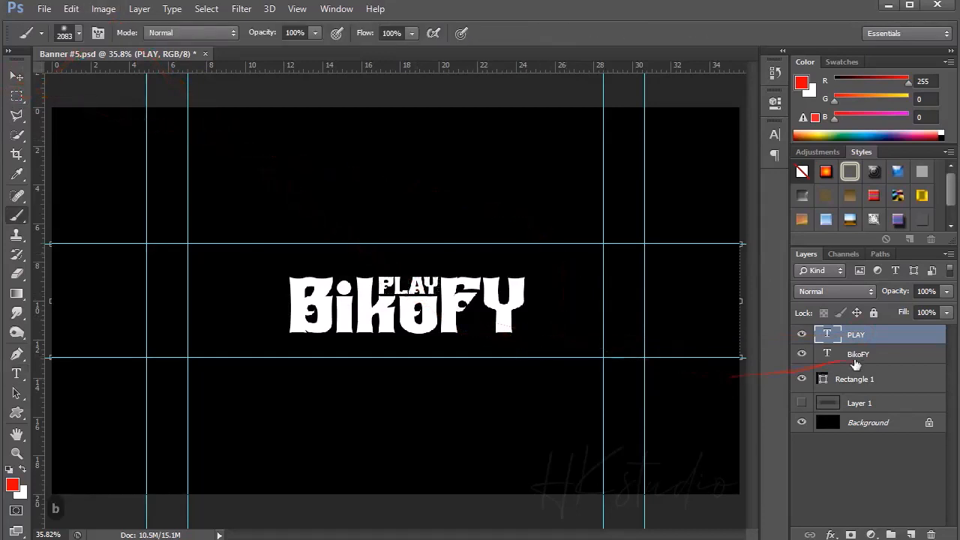
{"action": "left_click", "coordinate": [855, 379]}
{"action": "left_click", "coordinate": [909, 535]}
{"action": "right_click", "coordinate": [339, 218]}
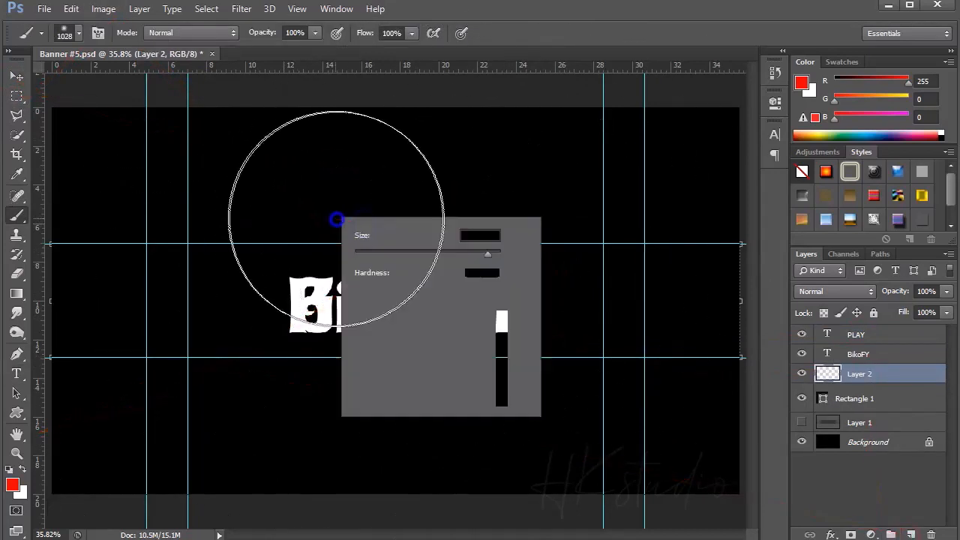
{"action": "left_click", "coordinate": [378, 39]}
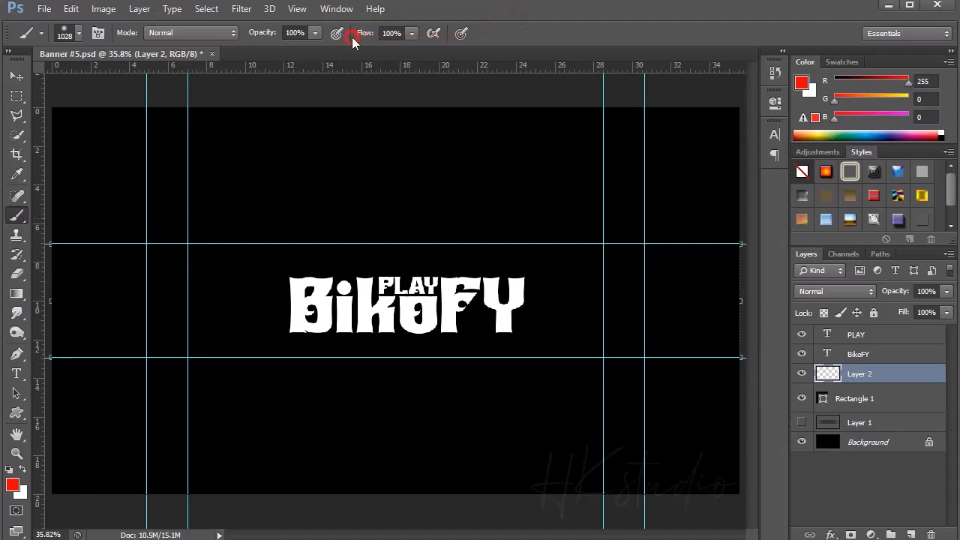
{"action": "left_click_drag", "start_coordinate": [333, 40], "coordinate": [327, 36]}
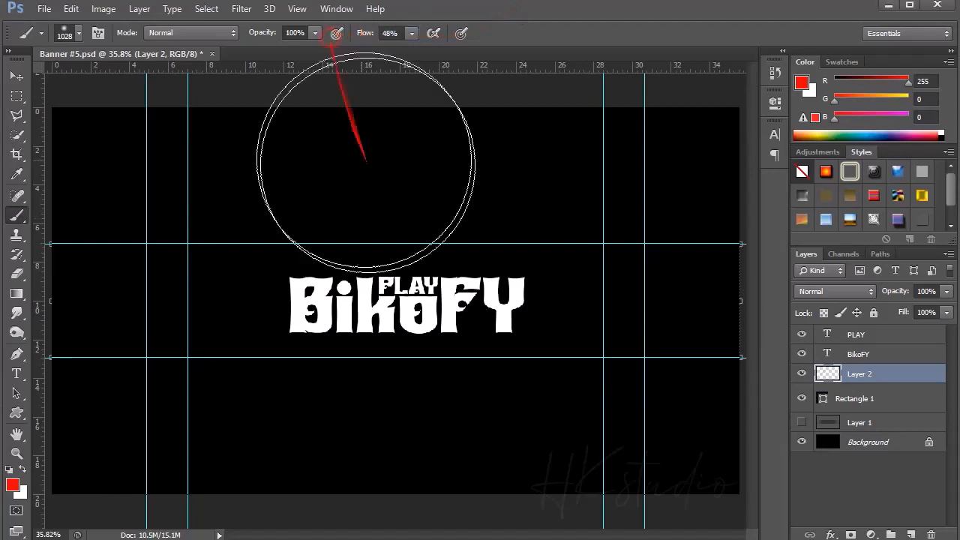
Step: Try red glow dabs above the title with the brush enlarged to 1374 px, and undo them
{"action": "left_click", "coordinate": [387, 193]}
{"action": "key", "text": "ctrl+z"}
{"action": "left_click_drag", "start_coordinate": [420, 204], "coordinate": [463, 206]}
{"action": "left_click", "coordinate": [412, 127]}
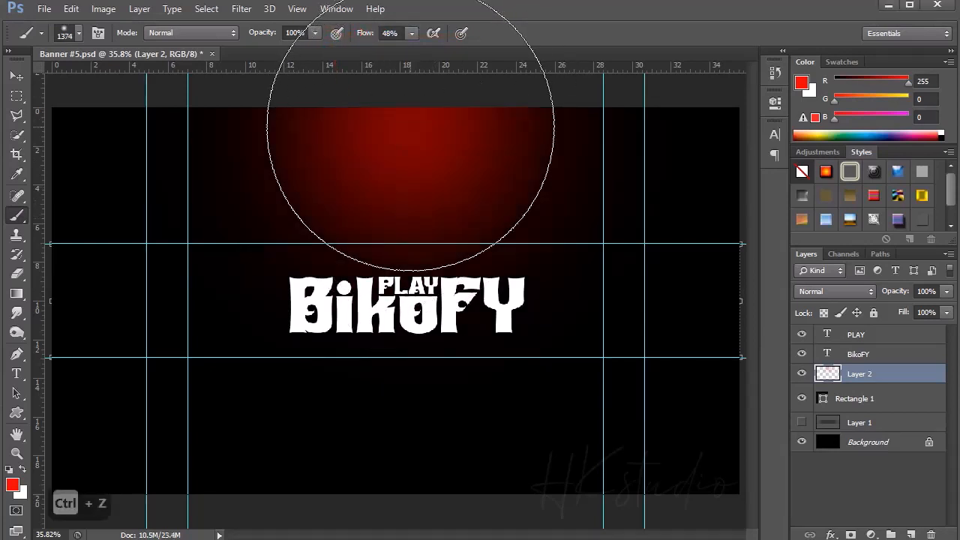
{"action": "key", "text": "ctrl+z"}
Step: Paint one red glow dab centred just above the canvas's upper edge with a 2364 px brush, and shift it slightly right
{"action": "scroll", "coordinate": [465, 215], "scroll_direction": "down", "scroll_amount": 4}
{"action": "left_click_drag", "start_coordinate": [382, 262], "coordinate": [440, 263]}
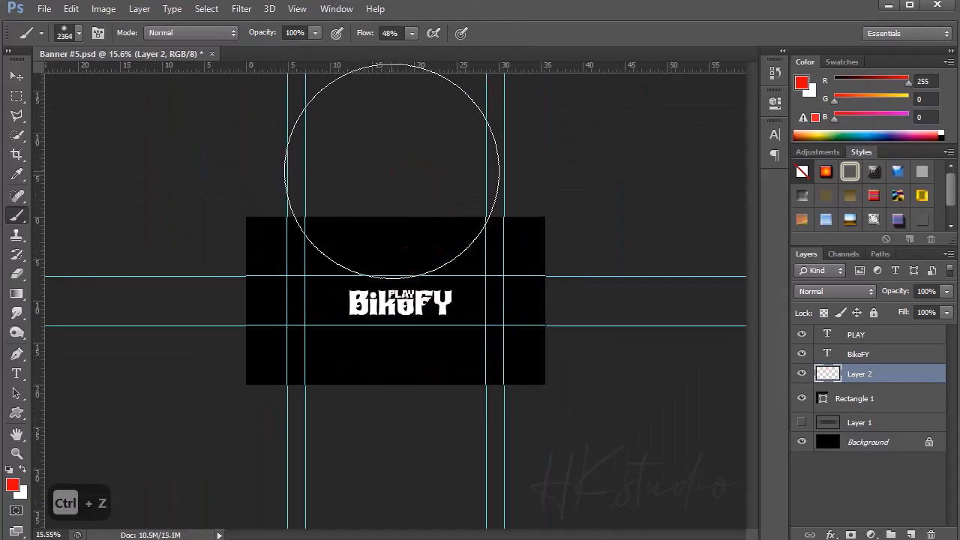
{"action": "left_click", "coordinate": [393, 172]}
{"action": "key", "text": "v"}
{"action": "left_click", "coordinate": [578, 230]}
{"action": "key", "text": "ctrl+0"}
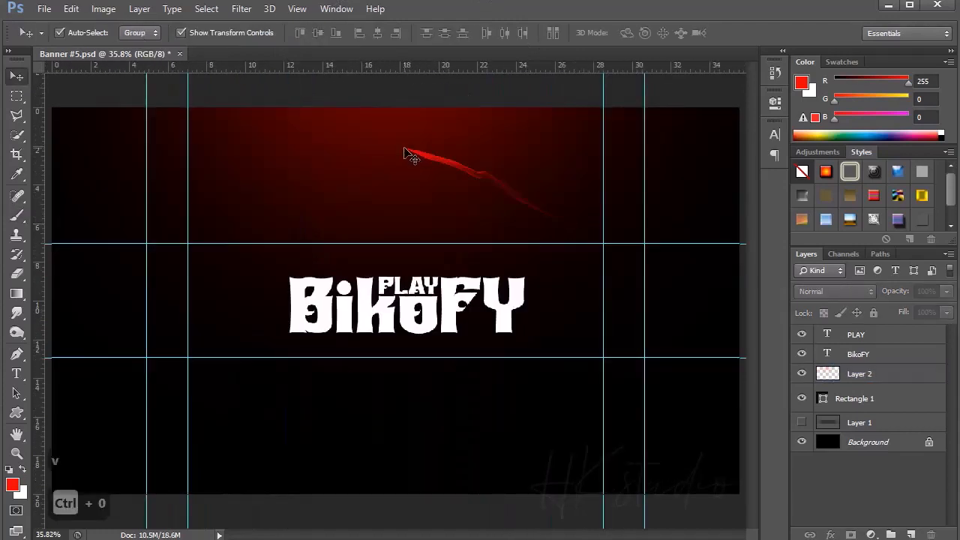
{"action": "left_click_drag", "start_coordinate": [405, 154], "coordinate": [419, 152]}
Step: Add a Gradient Overlay to the BikoFY text, starting from the Red, Green preset
{"action": "key", "text": "ctrl+equal"}
{"action": "key", "text": "ctrl+equal"}
{"action": "key", "text": "ctrl+equal"}
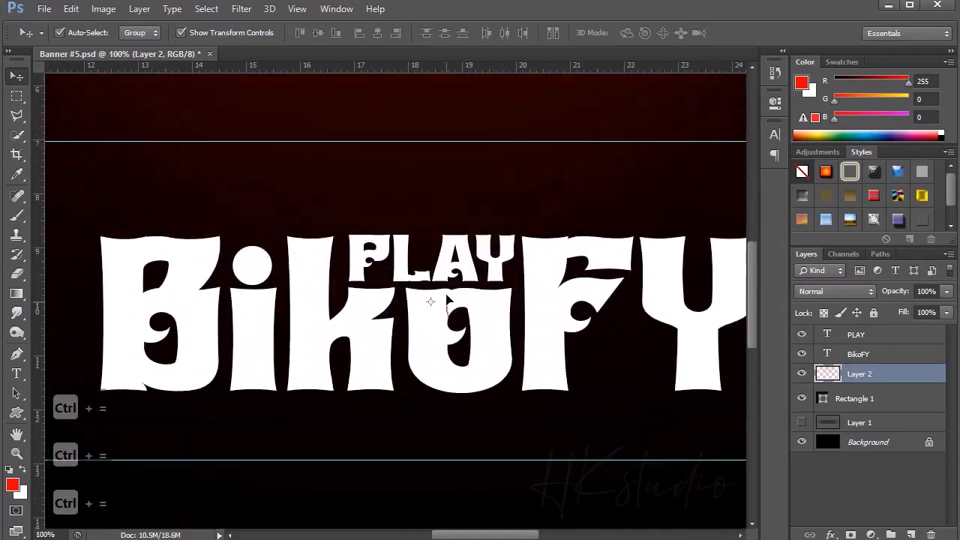
{"action": "key", "text": "ctrl+minus"}
{"action": "left_click", "coordinate": [474, 303]}
{"action": "left_click", "coordinate": [829, 533]}
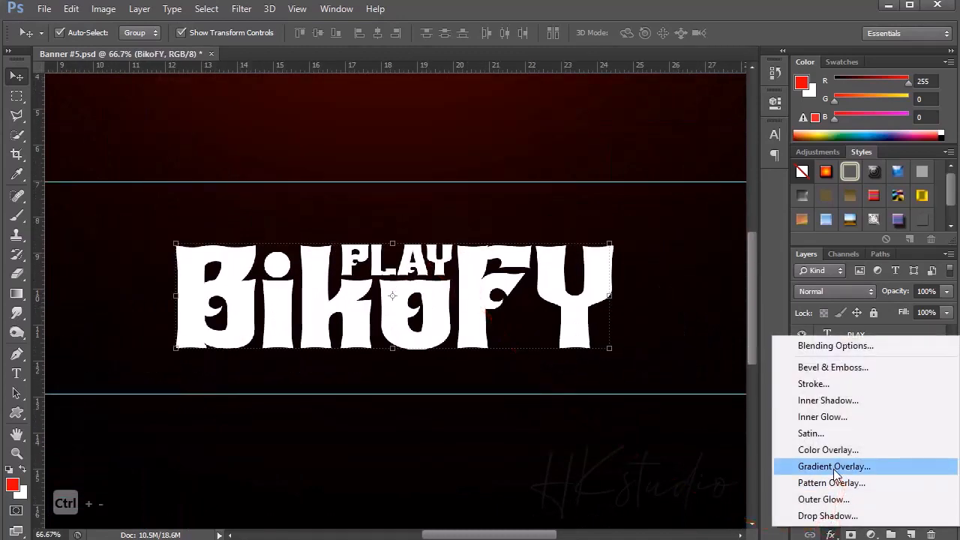
{"action": "left_click", "coordinate": [825, 463]}
{"action": "left_click", "coordinate": [875, 147]}
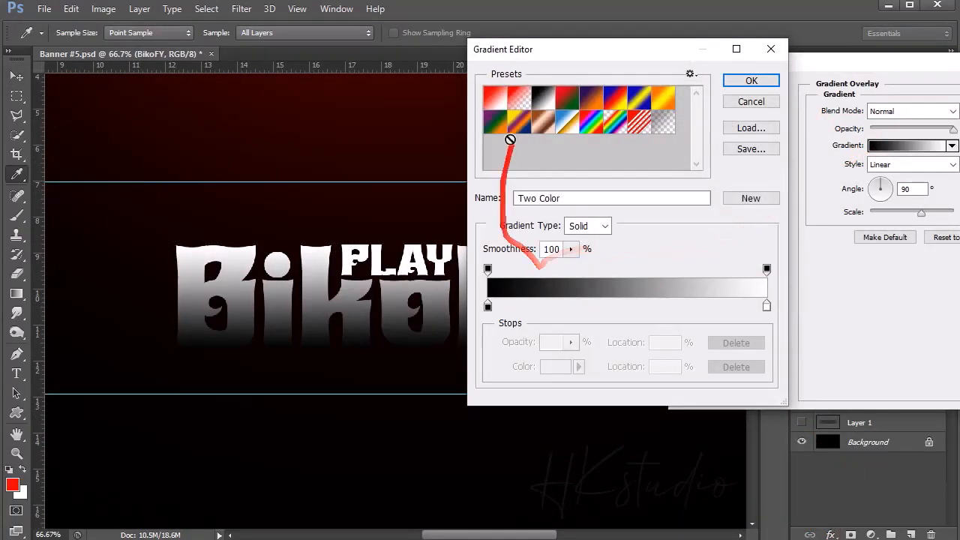
{"action": "left_click", "coordinate": [568, 109]}
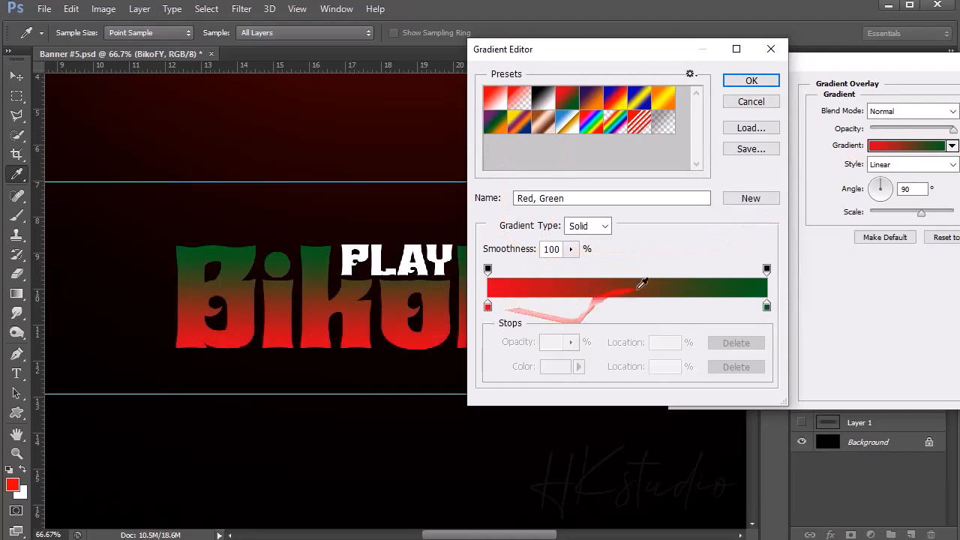
Step: Recolour the gradient's green stop to bright red and its other stop to dark red, about #390006, and accept the gradient
{"action": "left_click", "coordinate": [546, 373]}
{"action": "left_click_drag", "start_coordinate": [761, 321], "coordinate": [827, 261]}
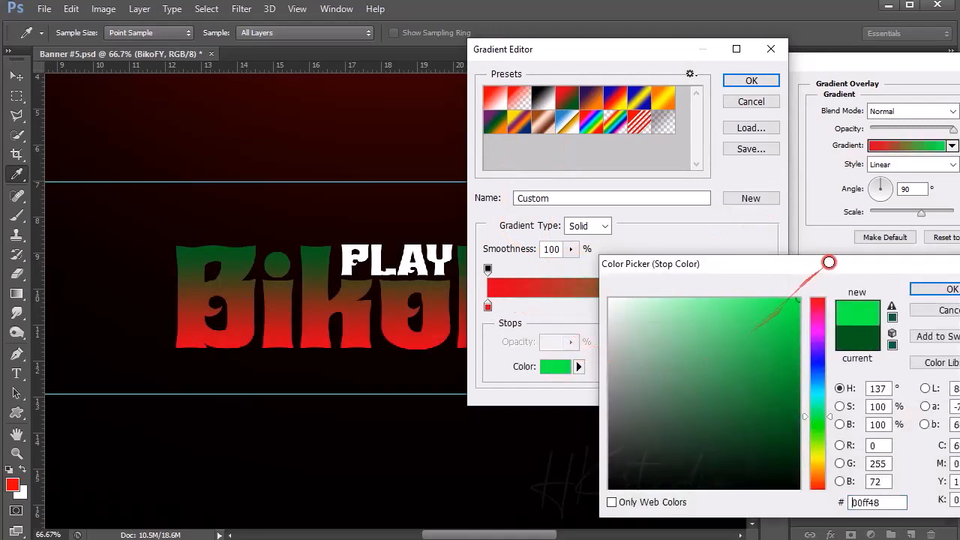
{"action": "left_click_drag", "start_coordinate": [819, 300], "coordinate": [844, 269]}
{"action": "left_click", "coordinate": [943, 289]}
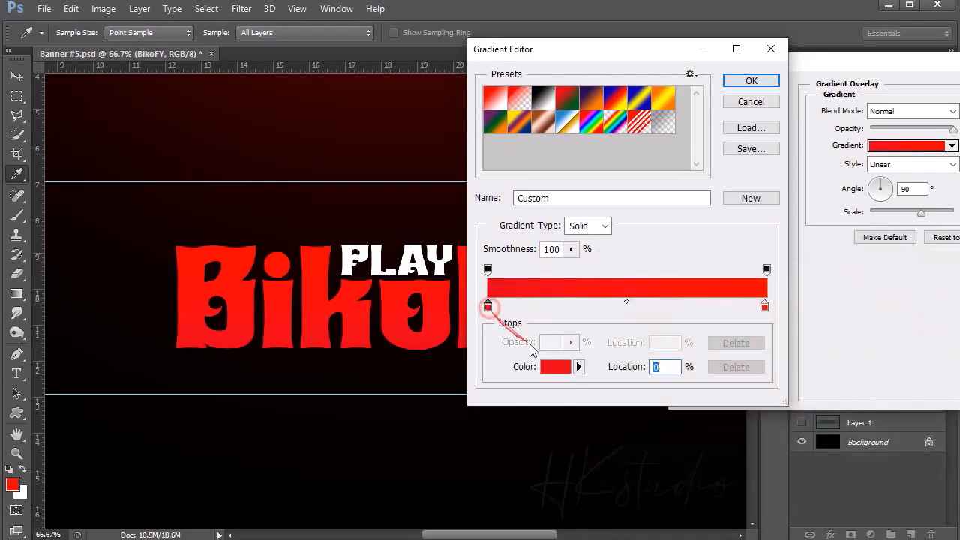
{"action": "left_click", "coordinate": [555, 366]}
{"action": "left_click", "coordinate": [799, 421]}
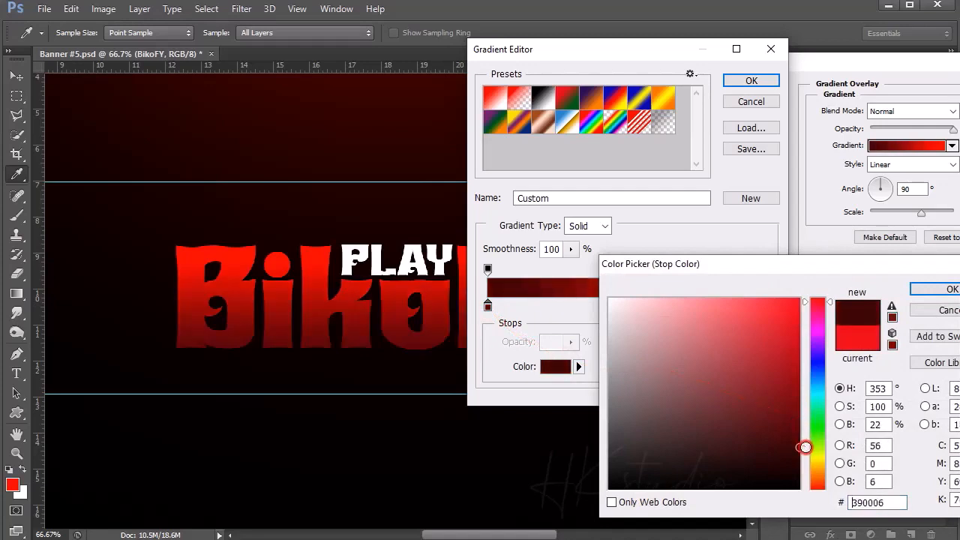
{"action": "left_click", "coordinate": [951, 290]}
{"action": "left_click", "coordinate": [751, 80]}
Step: Add an Inner Glow to the BikoFY text in Normal mode at 100% opacity, with white sampled from the PLAY lettering
{"action": "left_click", "coordinate": [686, 205]}
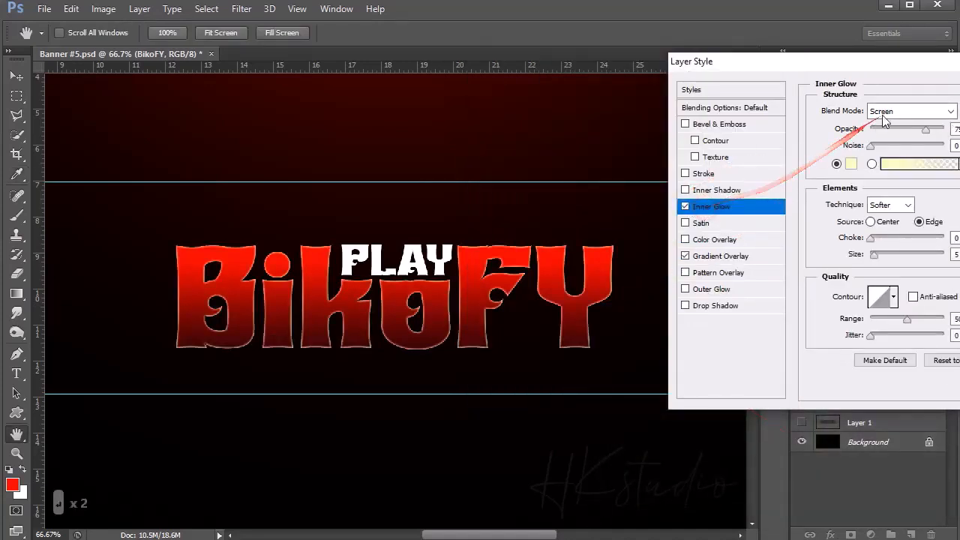
{"action": "left_click", "coordinate": [882, 120]}
{"action": "left_click", "coordinate": [893, 110]}
{"action": "left_click", "coordinate": [851, 163]}
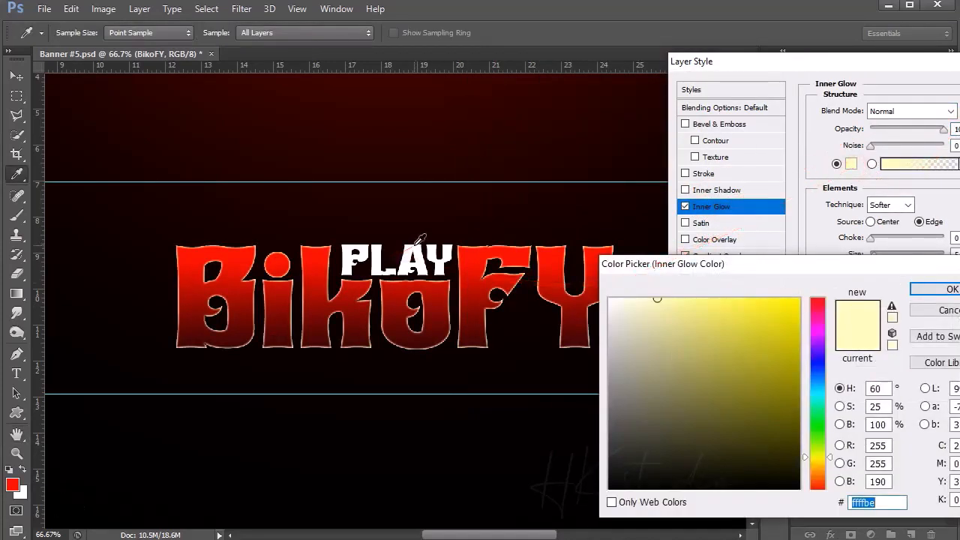
{"action": "left_click", "coordinate": [415, 245]}
{"action": "key", "text": "Return"}
Step: Set the Inner Glow's size to 10 px and its blend mode to Overlay
{"action": "left_click_drag", "start_coordinate": [889, 63], "coordinate": [816, 68]}
{"action": "left_click_drag", "start_coordinate": [804, 264], "coordinate": [807, 266]}
{"action": "left_click", "coordinate": [839, 115]}
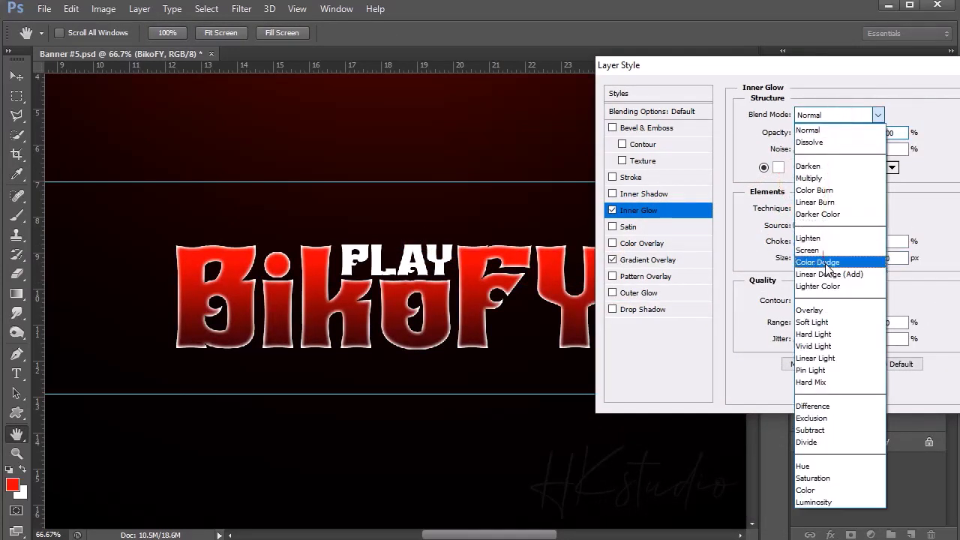
{"action": "left_click", "coordinate": [863, 270]}
{"action": "scroll", "coordinate": [840, 120], "scroll_direction": "down", "scroll_amount": 2}
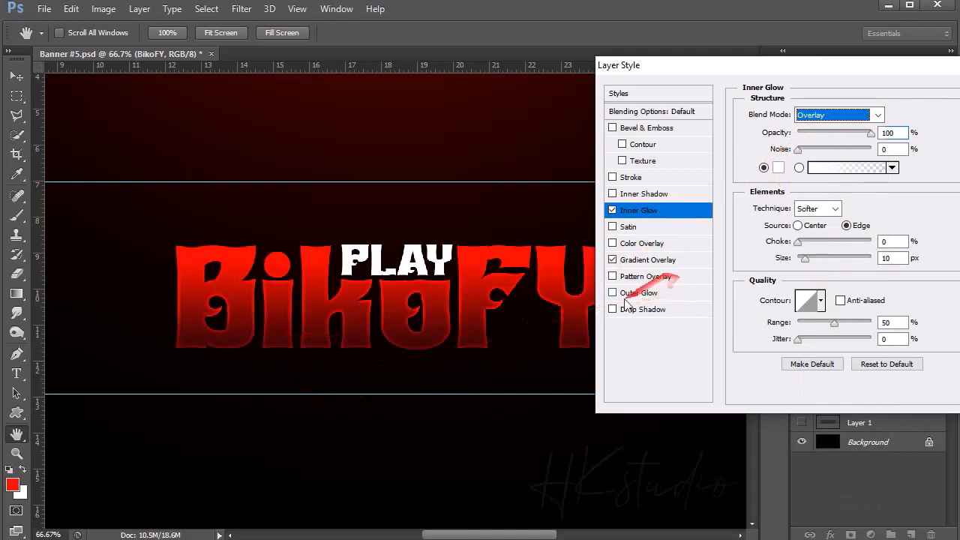
Step: Try a Drop Shadow on the BikoFY text in Normal mode with a sampled dark red, 100% opacity and 14 px distance
{"action": "left_click", "coordinate": [650, 313]}
{"action": "left_click", "coordinate": [827, 113]}
{"action": "left_click", "coordinate": [818, 127]}
{"action": "left_click", "coordinate": [899, 115]}
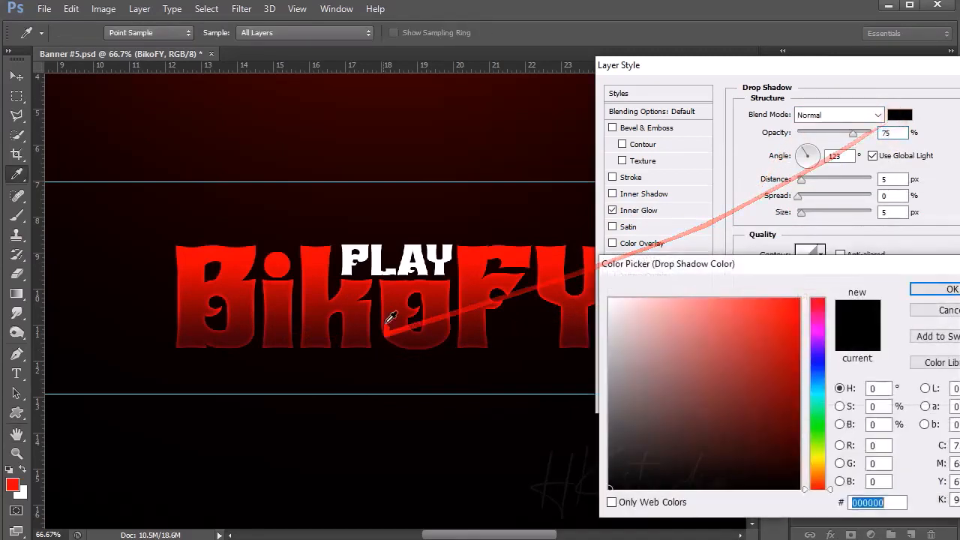
{"action": "left_click", "coordinate": [390, 266]}
{"action": "key", "text": "Return"}
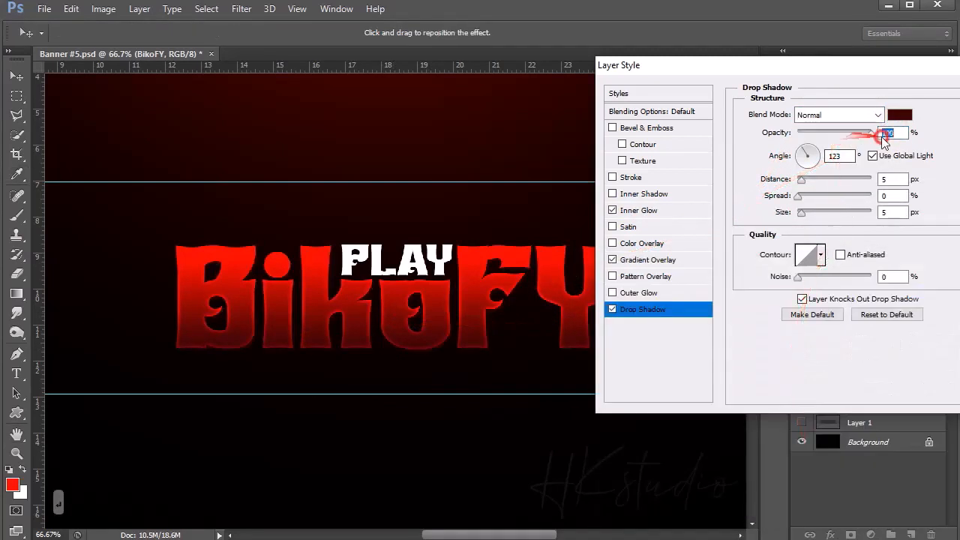
{"action": "left_click", "coordinate": [835, 156]}
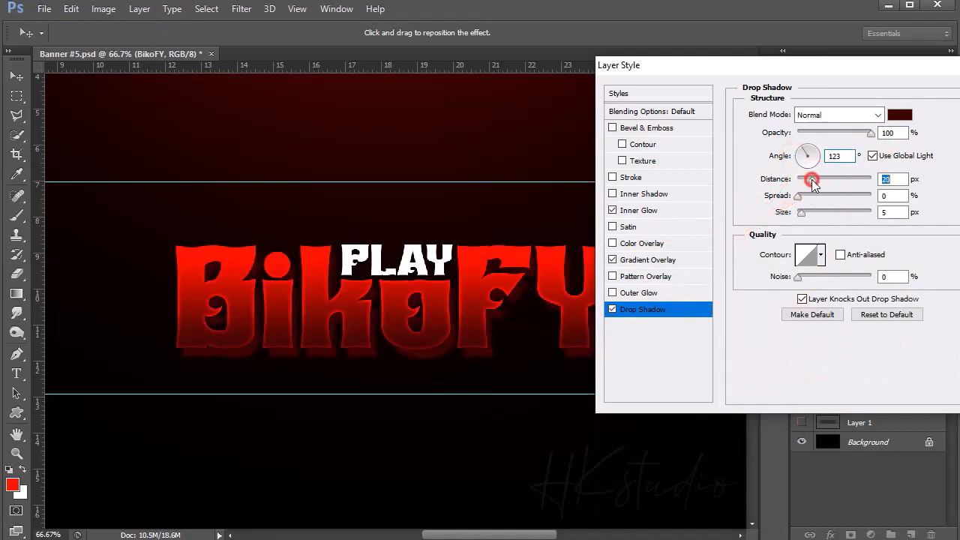
{"action": "left_click_drag", "start_coordinate": [808, 179], "coordinate": [809, 180]}
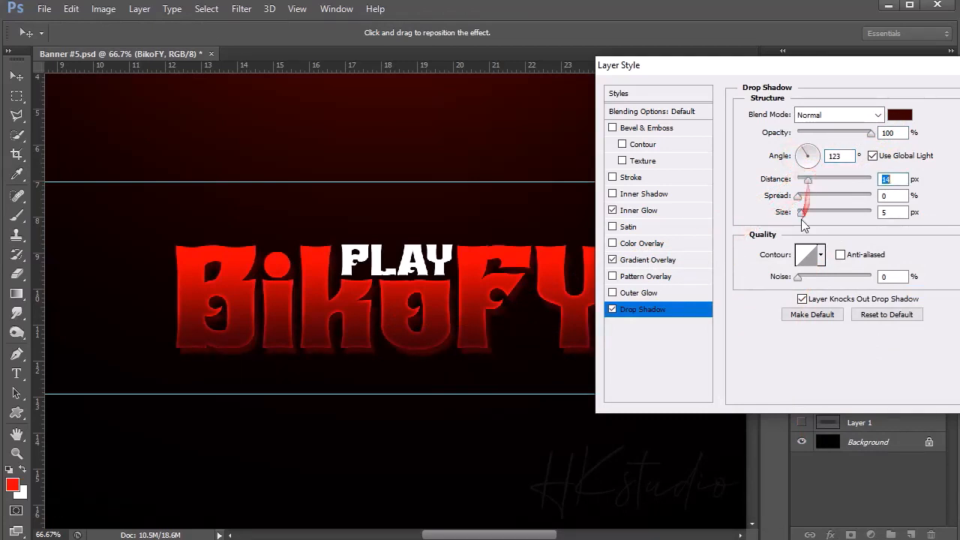
Step: Try a brighter red Drop Shadow on the BikoFY text with size 0 px and a shorter distance
{"action": "left_click", "coordinate": [900, 112]}
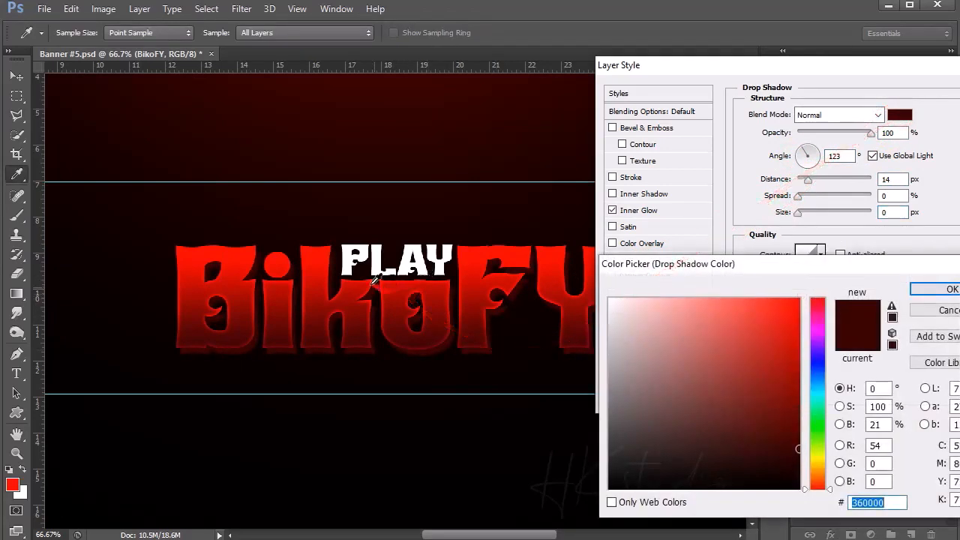
{"action": "left_click_drag", "start_coordinate": [804, 327], "coordinate": [800, 373]}
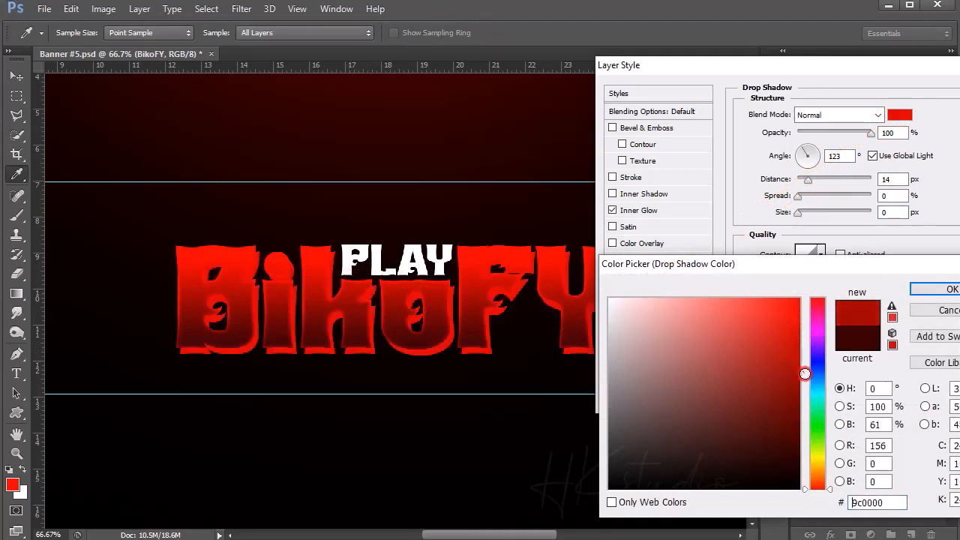
{"action": "key", "text": "Return"}
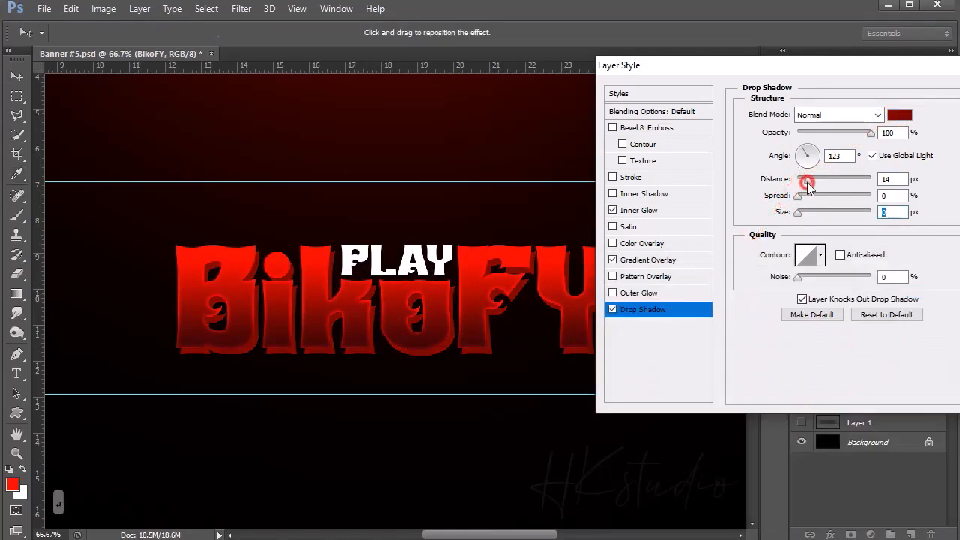
{"action": "left_click_drag", "start_coordinate": [807, 182], "coordinate": [797, 181]}
Step: Turn off the Drop Shadow and apply the BikoFY layer style with only Inner Glow and Gradient Overlay
{"action": "left_click", "coordinate": [613, 309]}
{"action": "left_click", "coordinate": [638, 293]}
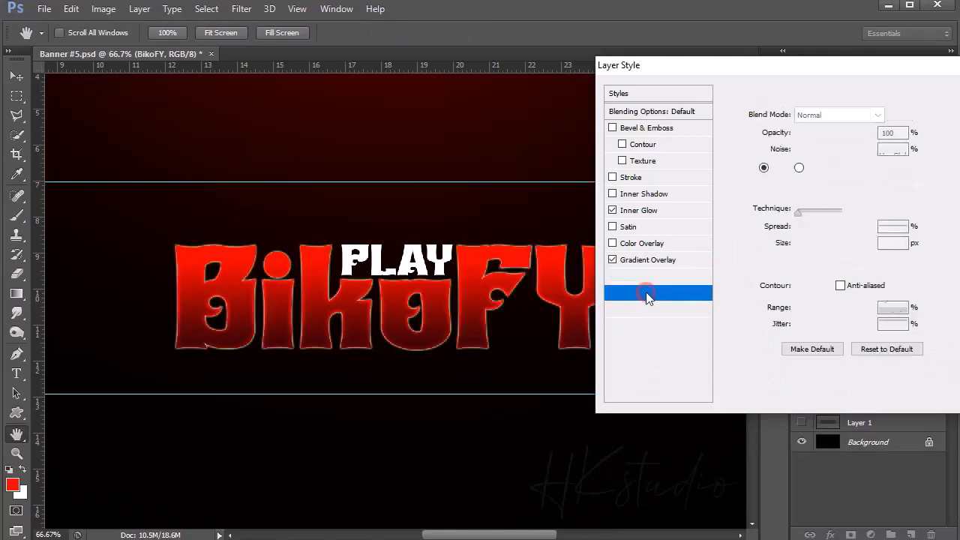
{"action": "key", "text": "Return"}
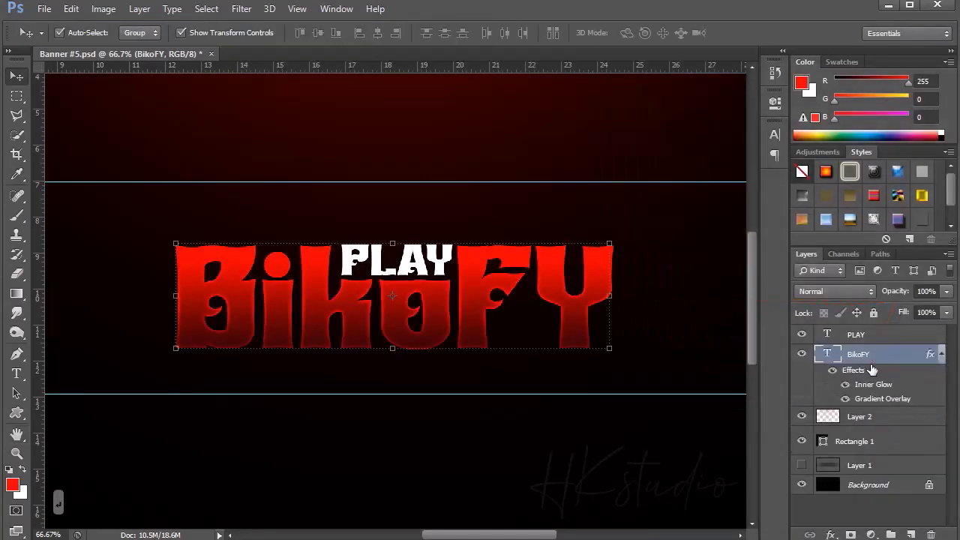
Step: Duplicate the BikoFY text, clear the copy's layer style and place it beneath the original text layer
{"action": "key", "text": "ctrl+j"}
{"action": "left_click", "coordinate": [886, 238]}
{"action": "left_click_drag", "start_coordinate": [887, 408], "coordinate": [885, 426]}
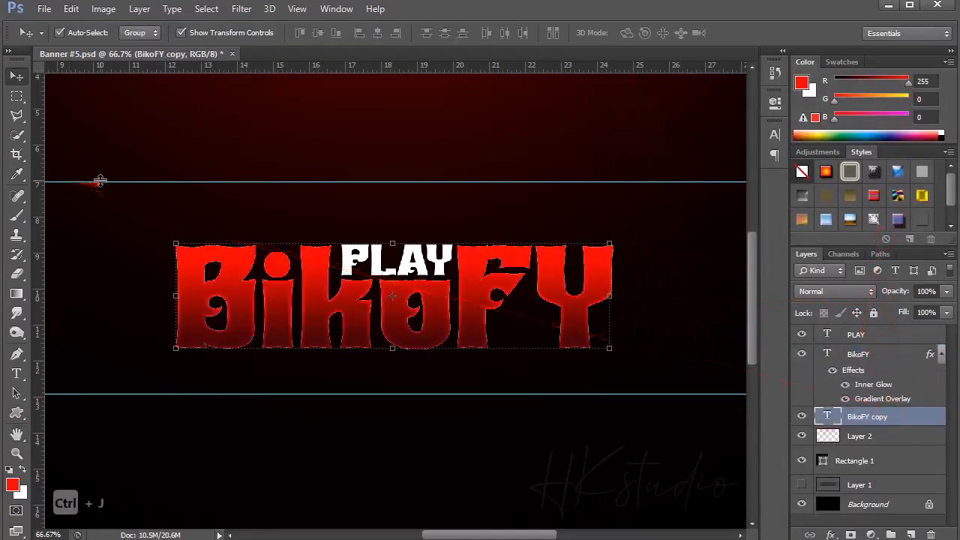
Step: Offset the white BikoFY copy about 10 px left and down so it shows behind the red letters
{"action": "key", "text": "shift+Down"}
{"action": "key", "text": "shift+Up"}
{"action": "key", "text": "shift+Left"}
{"action": "key", "text": "shift+Down"}
{"action": "key", "text": "Down"}
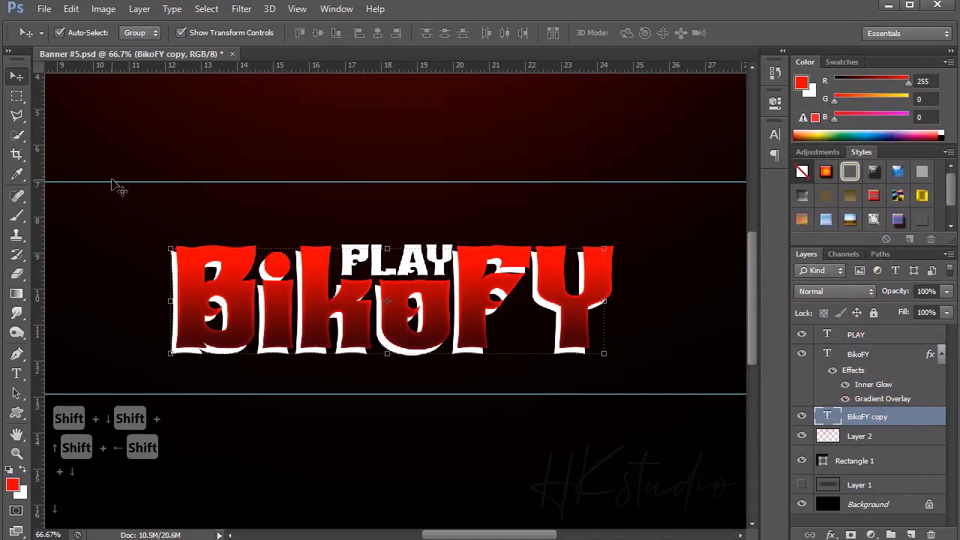
{"action": "left_click_drag", "start_coordinate": [116, 182], "coordinate": [713, 341]}
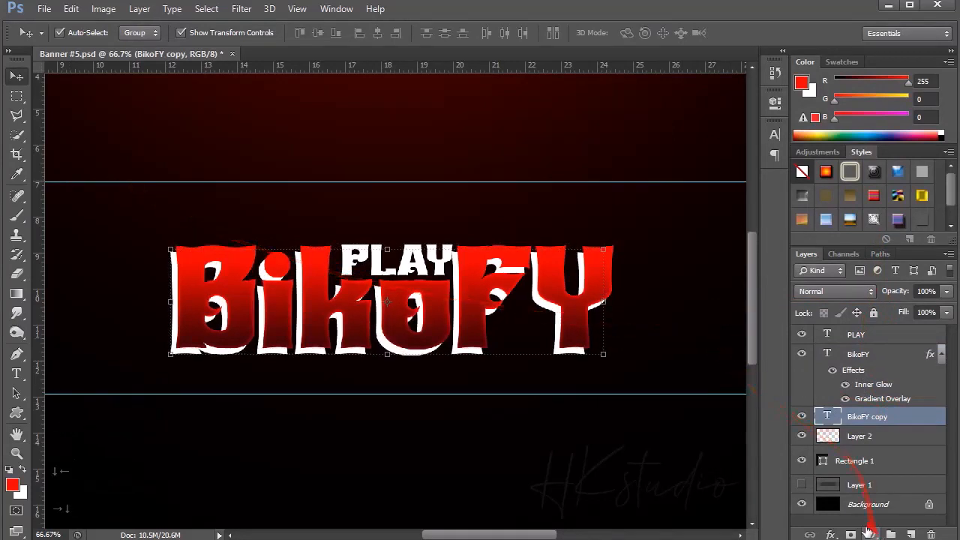
Step: Recolour the offset BikoFY copy dark red, 320000
{"action": "left_click", "coordinate": [484, 33]}
{"action": "left_click", "coordinate": [396, 101]}
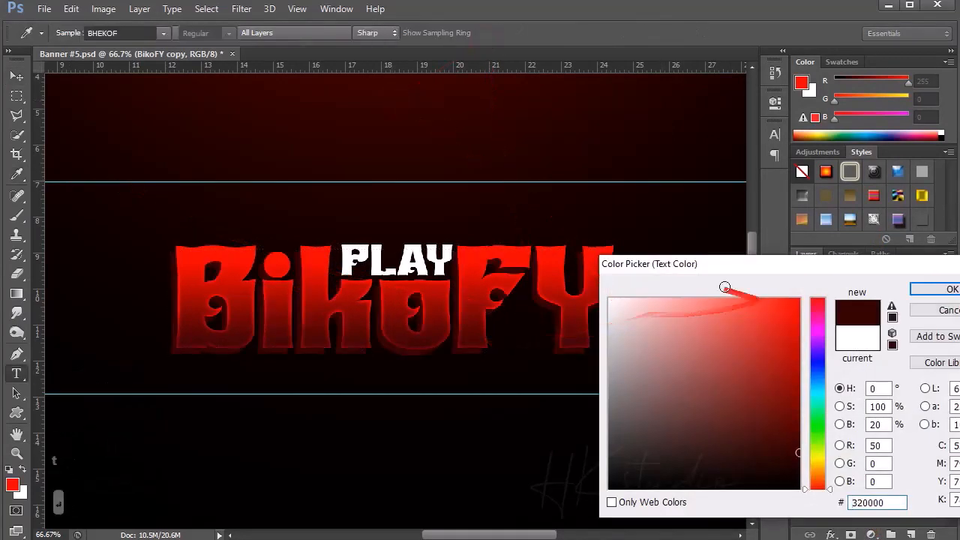
{"action": "key", "text": "Return"}
{"action": "left_click", "coordinate": [15, 78]}
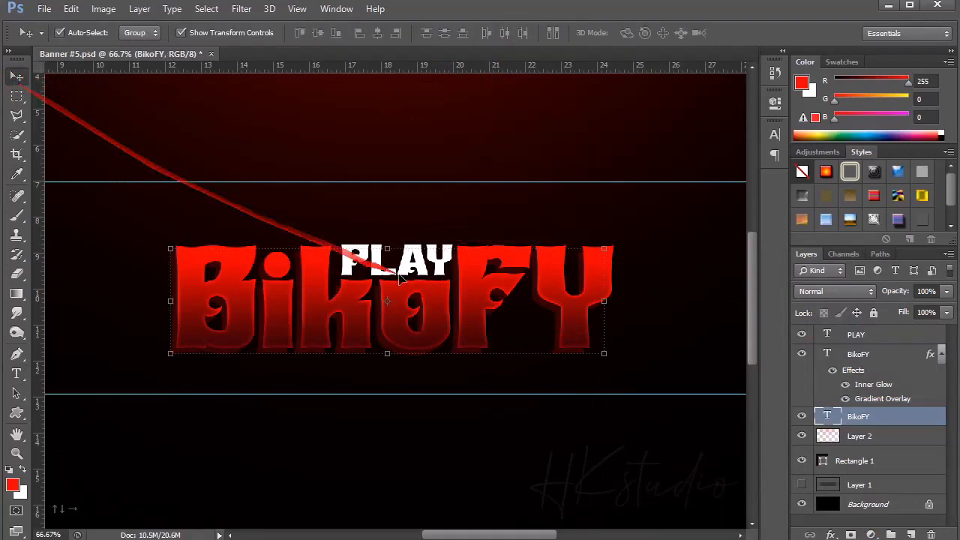
Step: Duplicate the dark BikoFY copy and shift the lower one 10 px further down and left
{"action": "key", "text": "ctrl+equal"}
{"action": "key", "text": "ctrl+equal"}
{"action": "key", "text": "ctrl+equal"}
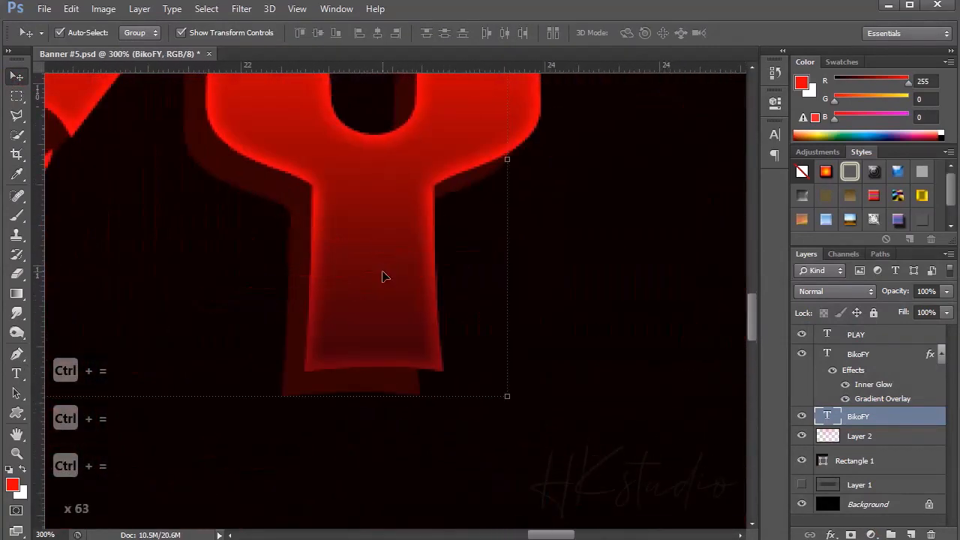
{"action": "key", "text": "ctrl+j"}
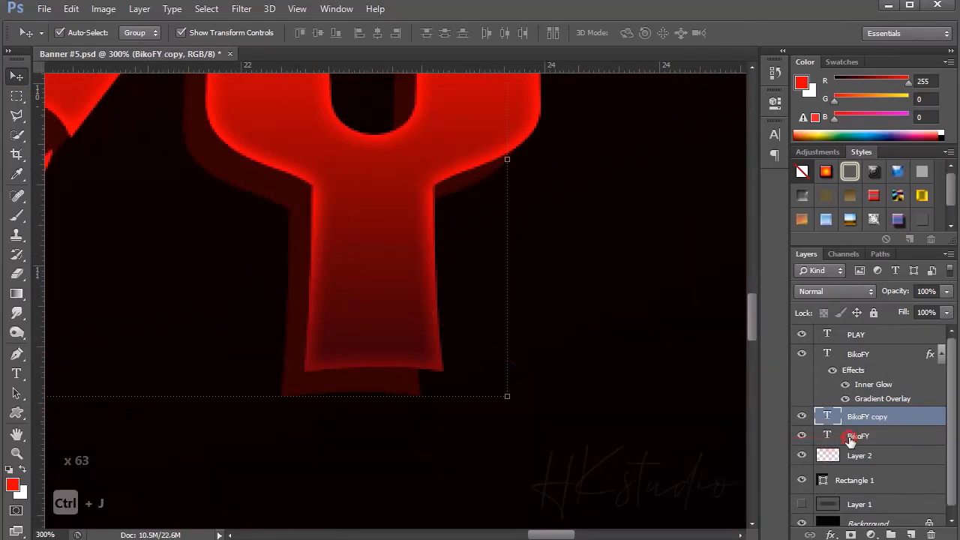
{"action": "left_click", "coordinate": [851, 436]}
{"action": "key", "text": "shift+Down"}
{"action": "key", "text": "shift+Left"}
Step: Try recolouring the lowest BikoFY copy with a bright red sampled from the letter Y
{"action": "key", "text": "t"}
{"action": "left_click", "coordinate": [482, 36]}
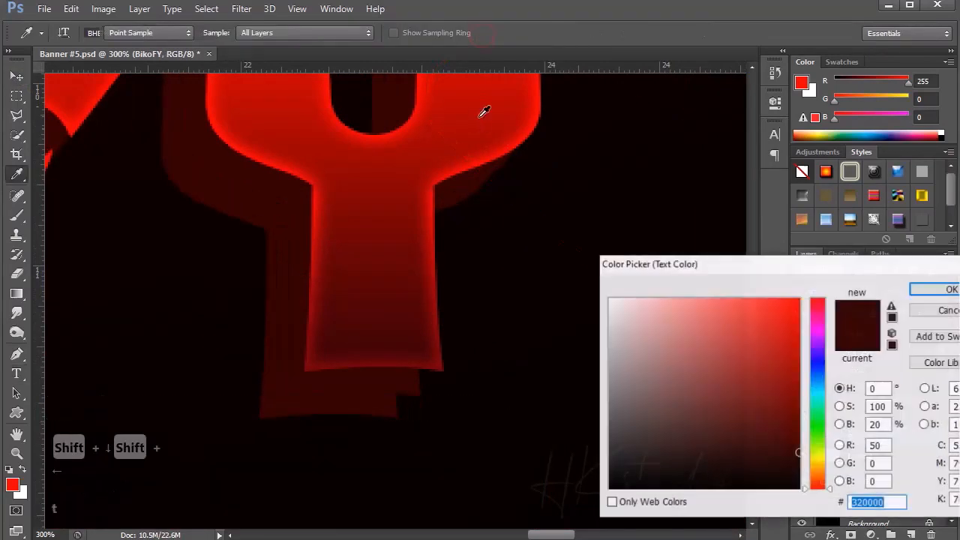
{"action": "left_click", "coordinate": [489, 120]}
{"action": "key", "text": "Return"}
{"action": "key", "text": "ctrl+minus"}
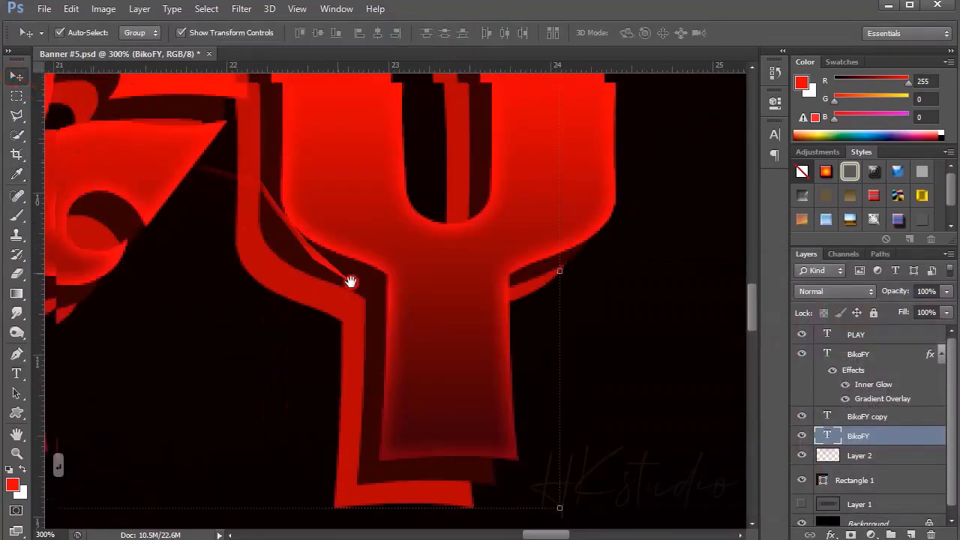
Step: Move the lowest BikoFY copy back up and right, leaving only a thin edge outside the dark copy
{"action": "key", "text": "shift+Up"}
{"action": "key", "text": "shift+Down"}
{"action": "key", "text": "shift+Up"}
{"action": "key", "text": "shift+Right"}
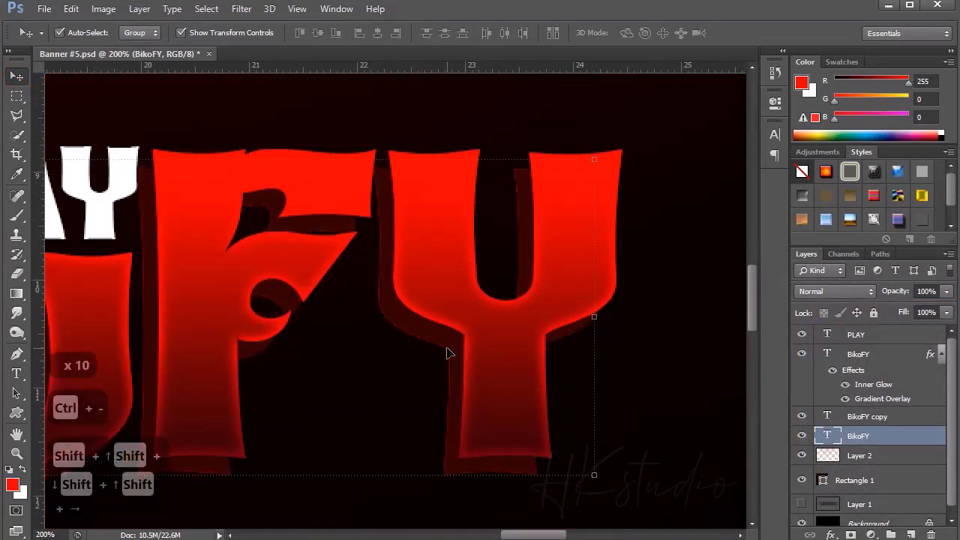
{"action": "key", "text": "Left"}
{"action": "key", "text": "Left"}
{"action": "key", "text": "Down"}
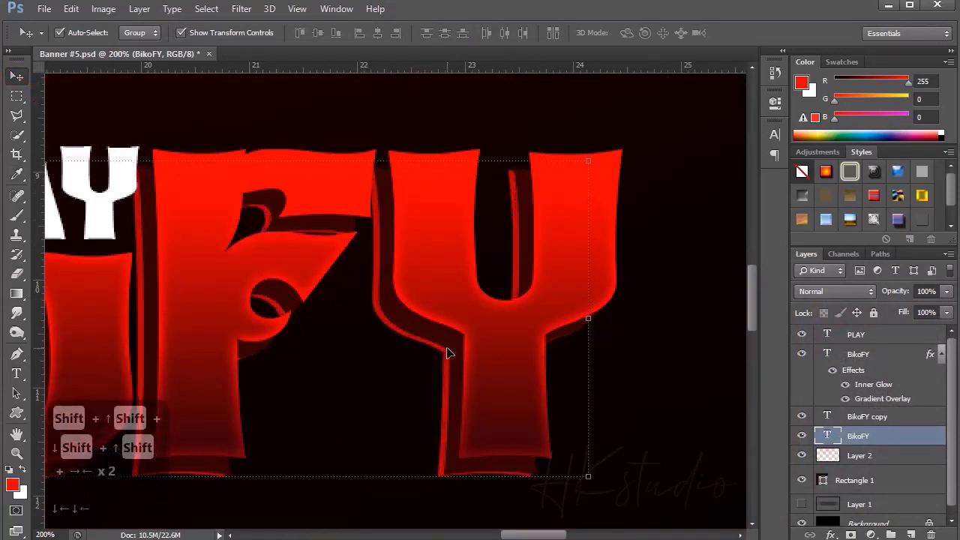
Step: Recolour the lowest BikoFY copy white, ffffff, and nudge it right to thin its edge
{"action": "key", "text": "t"}
{"action": "left_click", "coordinate": [474, 33]}
{"action": "left_click", "coordinate": [134, 165]}
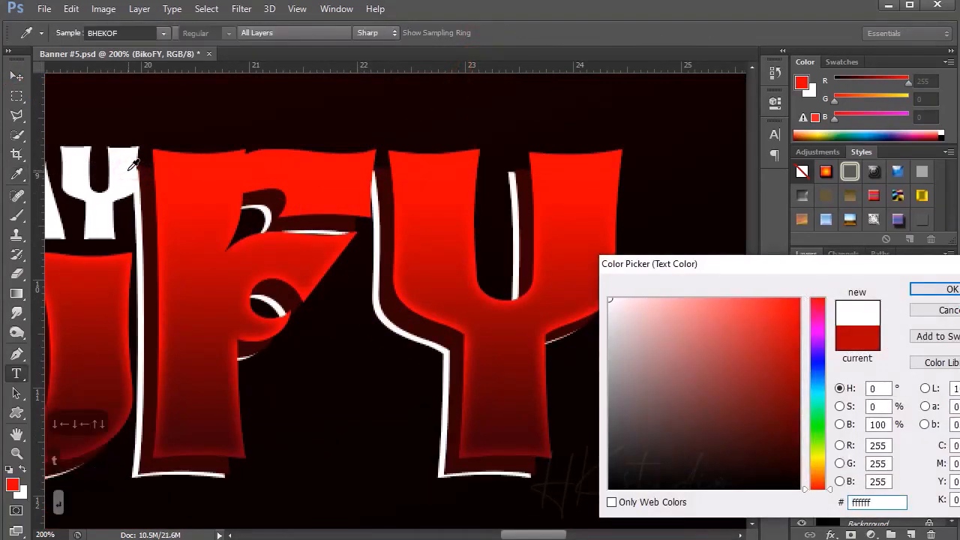
{"action": "key", "text": "Return"}
{"action": "left_click", "coordinate": [18, 76]}
{"action": "key", "text": "Right"}
{"action": "key", "text": "Left"}
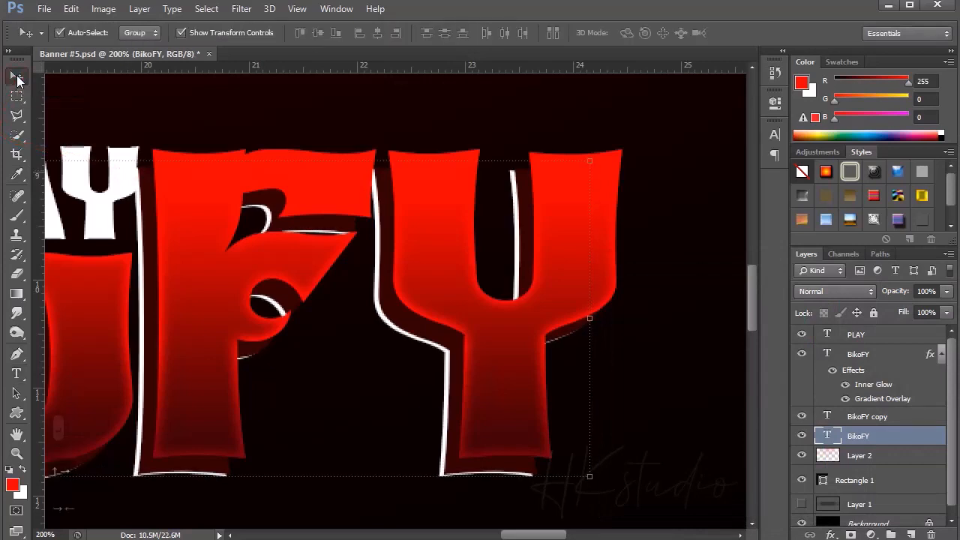
{"action": "key", "text": "Right"}
Step: Examine the dark and white edges around the BikoFY letters, comparing them with the dark copy hidden and shown
{"action": "left_click_drag", "start_coordinate": [311, 292], "coordinate": [566, 282]}
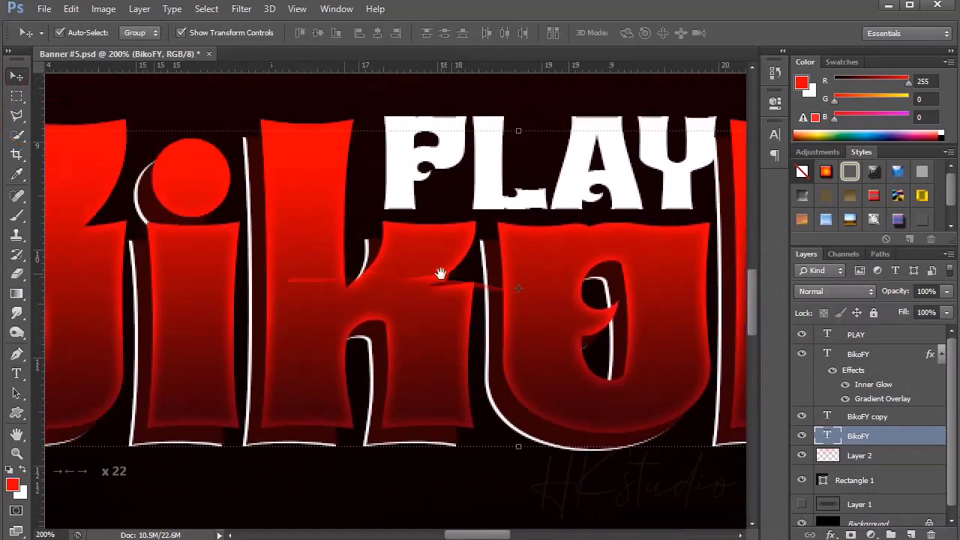
{"action": "key", "text": "ctrl+minus"}
{"action": "left_click_drag", "start_coordinate": [436, 274], "coordinate": [453, 291]}
{"action": "key", "text": "ctrl+equal"}
{"action": "key", "text": "ctrl+equal"}
{"action": "left_click_drag", "start_coordinate": [272, 316], "coordinate": [401, 274]}
{"action": "left_click_drag", "start_coordinate": [214, 313], "coordinate": [390, 382]}
{"action": "left_click_drag", "start_coordinate": [419, 324], "coordinate": [324, 359]}
{"action": "left_click", "coordinate": [510, 232]}
{"action": "left_click", "coordinate": [873, 418]}
{"action": "left_click", "coordinate": [802, 417]}
{"action": "left_click", "coordinate": [801, 417]}
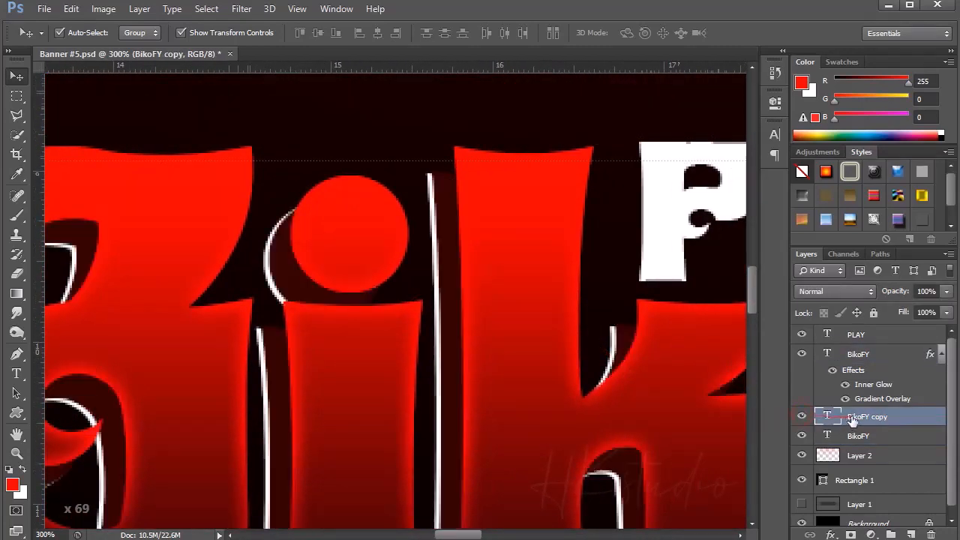
Step: Add a new layer above the dark BikoFY copy and try a lasso selection at the k's upper corner
{"action": "left_click", "coordinate": [912, 534]}
{"action": "key", "text": "l"}
{"action": "left_click", "coordinate": [547, 484]}
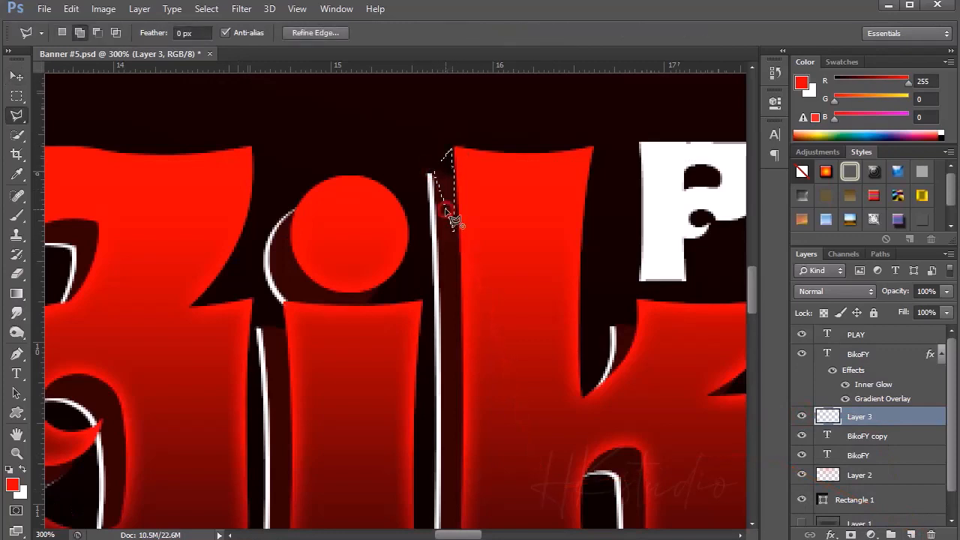
{"action": "key", "text": "ctrl+plus"}
{"action": "key", "text": "ctrl+plus"}
{"action": "key", "text": "BackSpace"}
{"action": "key", "text": "ctrl+d"}
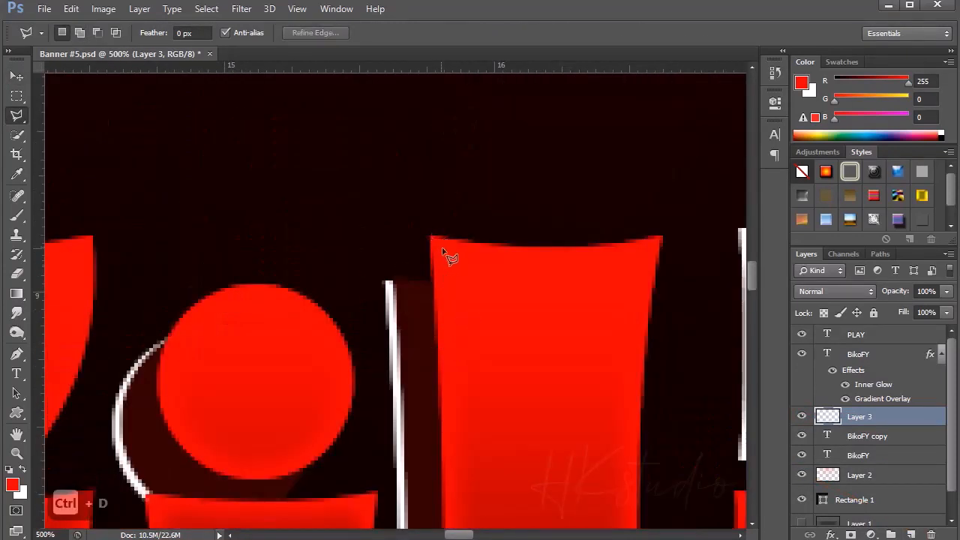
Step: Lasso the gap between the k's upper corner and its shadow and paint it with the shadow's dark red
{"action": "double_click", "coordinate": [444, 346]}
{"action": "key", "text": "b"}
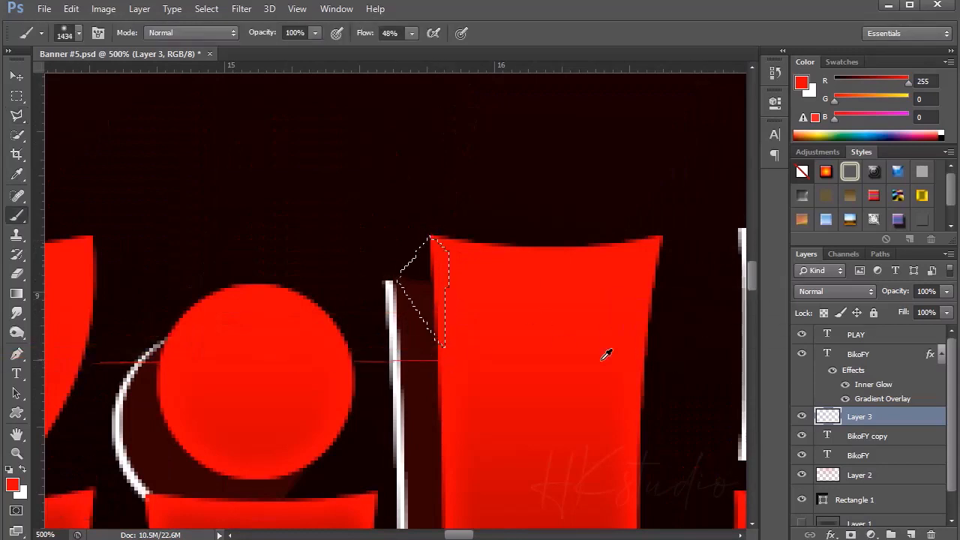
{"action": "right_click", "coordinate": [451, 346]}
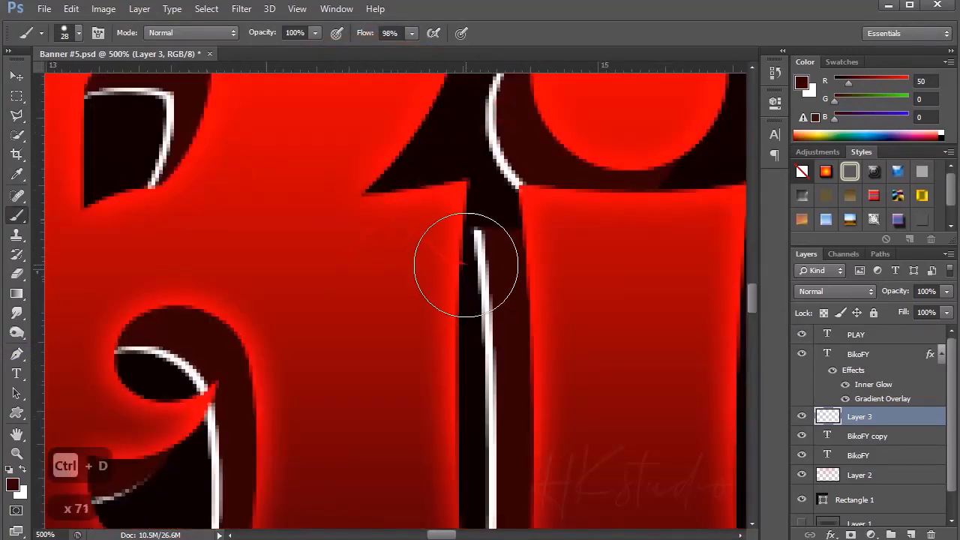
Step: Lasso the corner gaps between the remaining letters and their shadows and fill them with dark red brush strokes
{"action": "key", "text": "l"}
{"action": "left_click", "coordinate": [516, 187]}
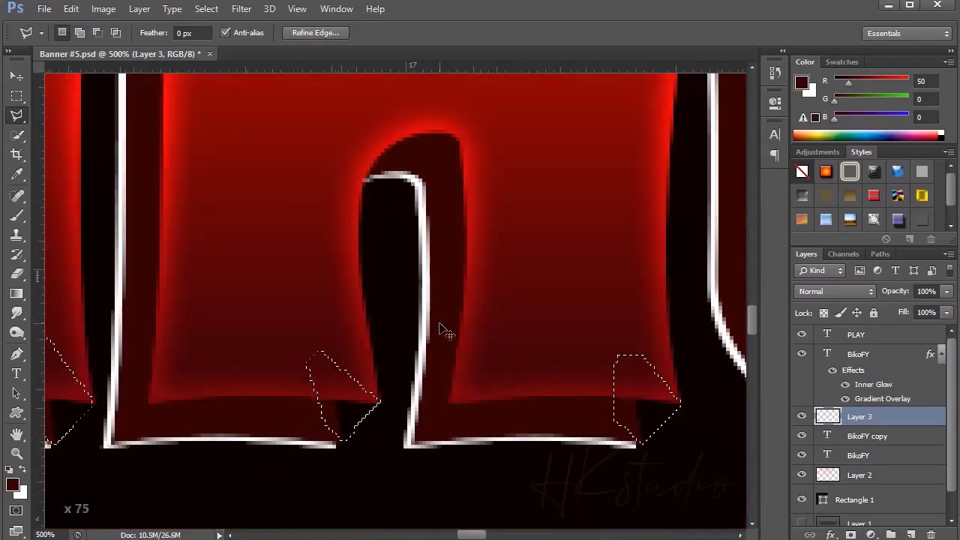
{"action": "key", "text": "ctrl+minus"}
{"action": "key", "text": "ctrl+0"}
{"action": "key", "text": "b"}
{"action": "key", "text": "ctrl+d"}
{"action": "key", "text": "v"}
Step: Hide the white BikoFY text and merge duplicates of Layer 3 and the dark BikoFY copy into one layer
{"action": "left_click", "coordinate": [557, 268]}
{"action": "key", "text": "ctrl+equal"}
{"action": "key", "text": "ctrl+equal"}
{"action": "key", "text": "ctrl+equal"}
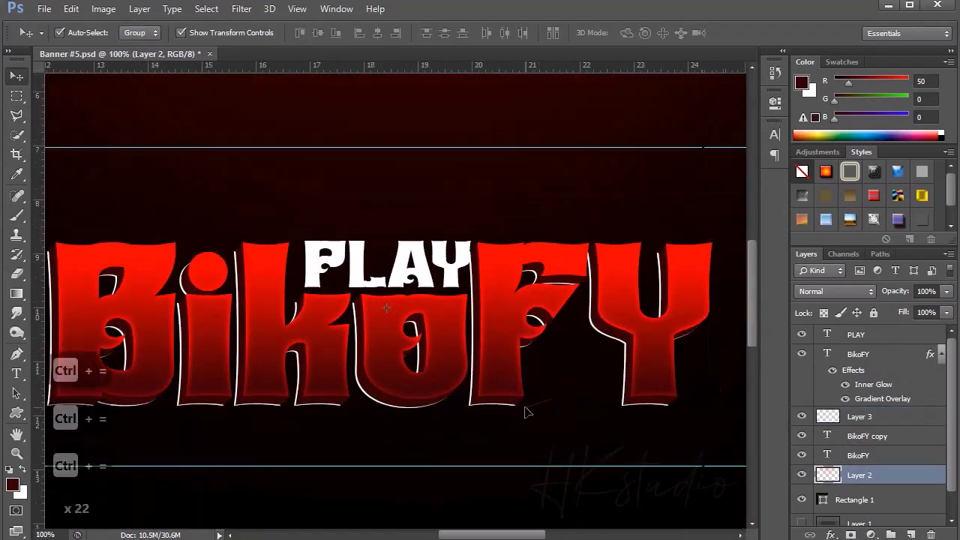
{"action": "left_click", "coordinate": [637, 406]}
{"action": "left_click", "coordinate": [802, 455]}
{"action": "left_click", "coordinate": [874, 418], "text": "ctrl"}
{"action": "key", "text": "ctrl+j"}
{"action": "key", "text": "ctrl+e"}
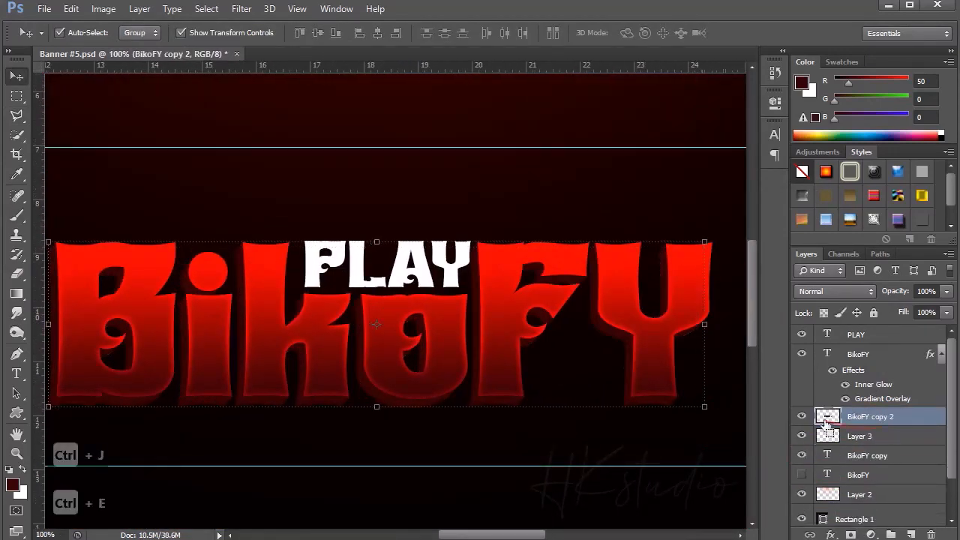
Step: Place the merged copy beneath the dark BikoFY copy, make it white and nudge it down and left as an edge
{"action": "left_click_drag", "start_coordinate": [873, 421], "coordinate": [872, 459]}
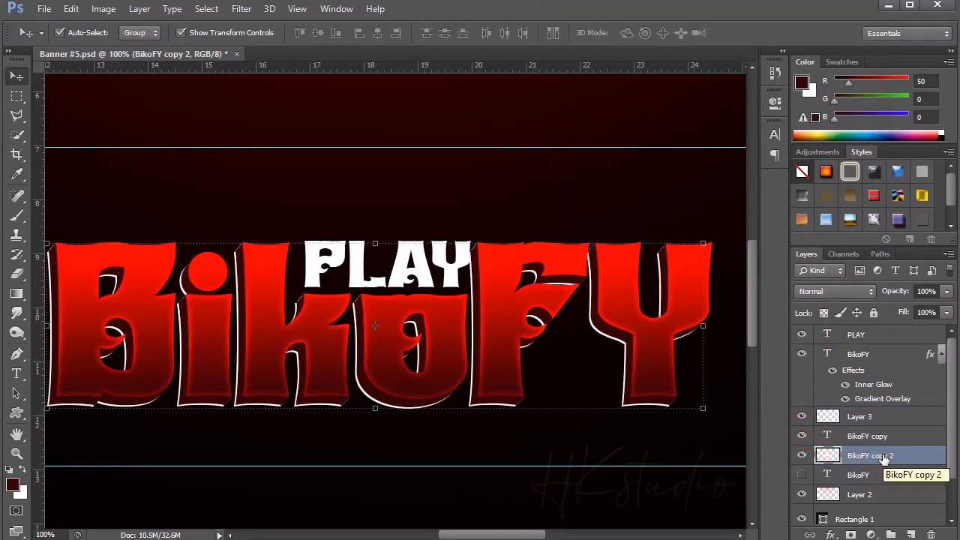
{"action": "key", "text": "ctrl+minus"}
{"action": "key", "text": "ctrl+0"}
{"action": "key", "text": "ctrl+equal"}
{"action": "key", "text": "ctrl+equal"}
{"action": "key", "text": "ctrl+equal"}
{"action": "key", "text": "ctrl+space"}
{"action": "key", "text": "ctrl+equal"}
{"action": "key", "text": "Left"}
{"action": "key", "text": "Down"}
{"action": "key", "text": "Down"}
{"action": "key", "text": "Left"}
{"action": "key", "text": "Down"}
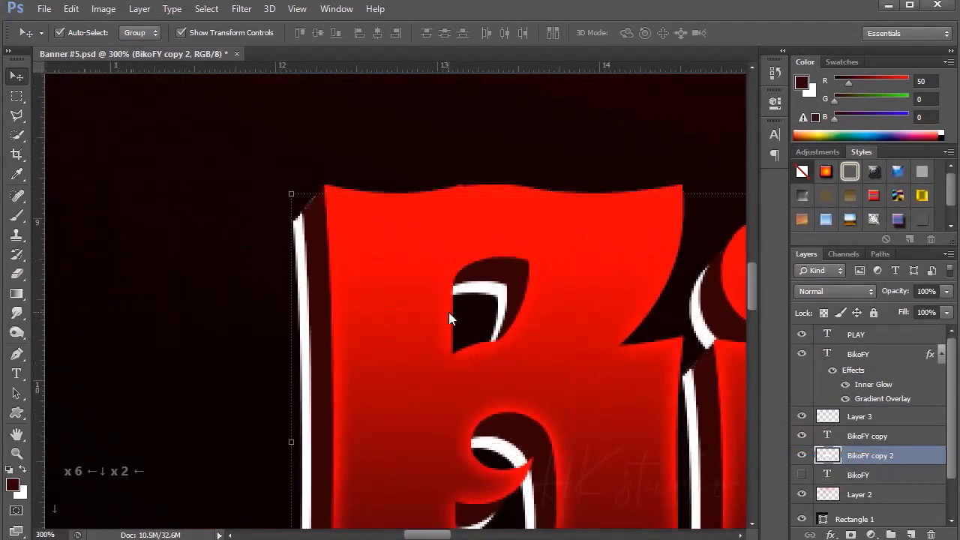
Step: Add a layer mask to the white merged copy and set up a 33 px black brush for masking
{"action": "mouse_move", "coordinate": [610, 310]}
{"action": "left_mouse_down"}
{"action": "mouse_move", "coordinate": [435, 258]}
{"action": "mouse_move", "coordinate": [523, 269]}
{"action": "left_mouse_up"}
{"action": "left_click", "coordinate": [850, 534]}
{"action": "key", "text": "b"}
{"action": "right_click", "coordinate": [299, 175], "text": "alt"}
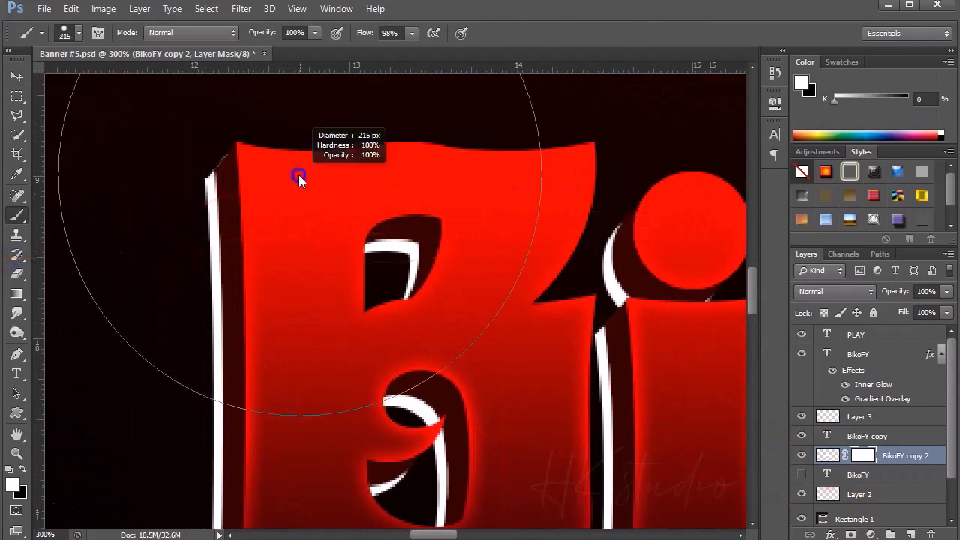
{"action": "left_click_drag", "start_coordinate": [298, 176], "coordinate": [246, 140]}
{"action": "left_click_drag", "start_coordinate": [392, 474], "coordinate": [347, 341]}
{"action": "left_click", "coordinate": [346, 345]}
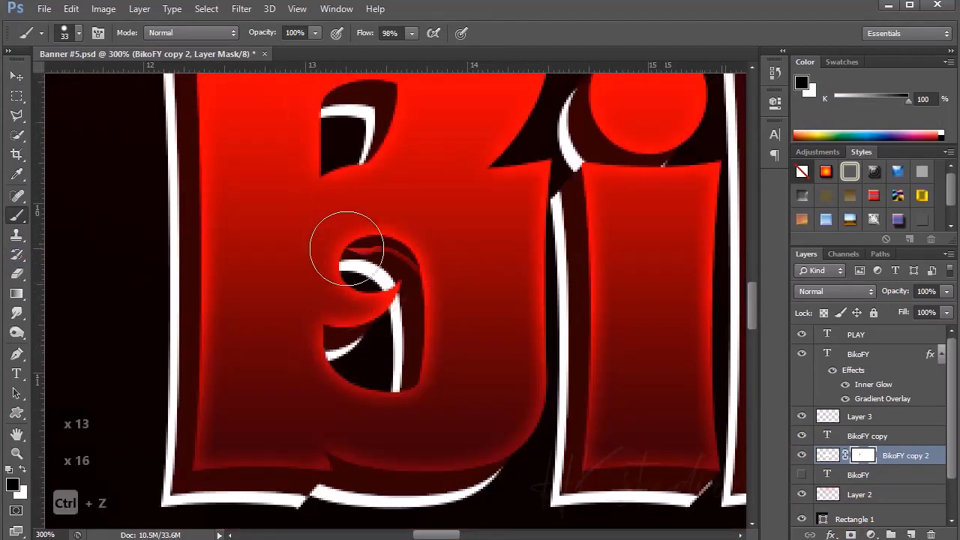
Step: Mask out unwanted parts of the white edge along the letters, undoing stray brush strokes
{"action": "scroll", "coordinate": [415, 397], "scroll_direction": "down", "scroll_amount": 6}
{"action": "left_click_drag", "start_coordinate": [501, 375], "coordinate": [332, 385]}
{"action": "key", "text": "ctrl+z"}
{"action": "key", "text": "ctrl+alt+z"}
{"action": "left_click_drag", "start_coordinate": [561, 304], "coordinate": [279, 320]}
{"action": "scroll", "coordinate": [570, 310], "scroll_direction": "down", "scroll_amount": 8}
{"action": "scroll", "coordinate": [572, 386], "scroll_direction": "up", "scroll_amount": 4}
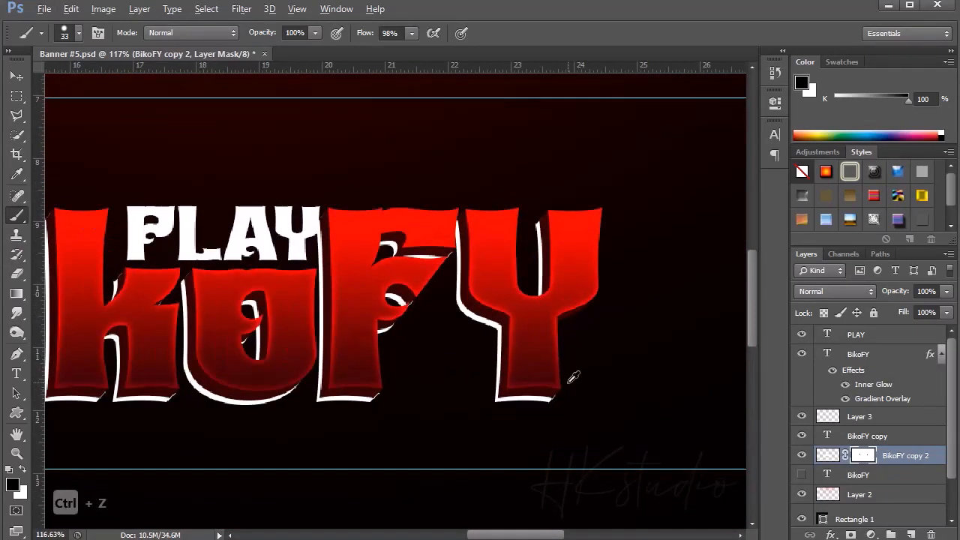
{"action": "scroll", "coordinate": [335, 394], "scroll_direction": "down", "scroll_amount": 3}
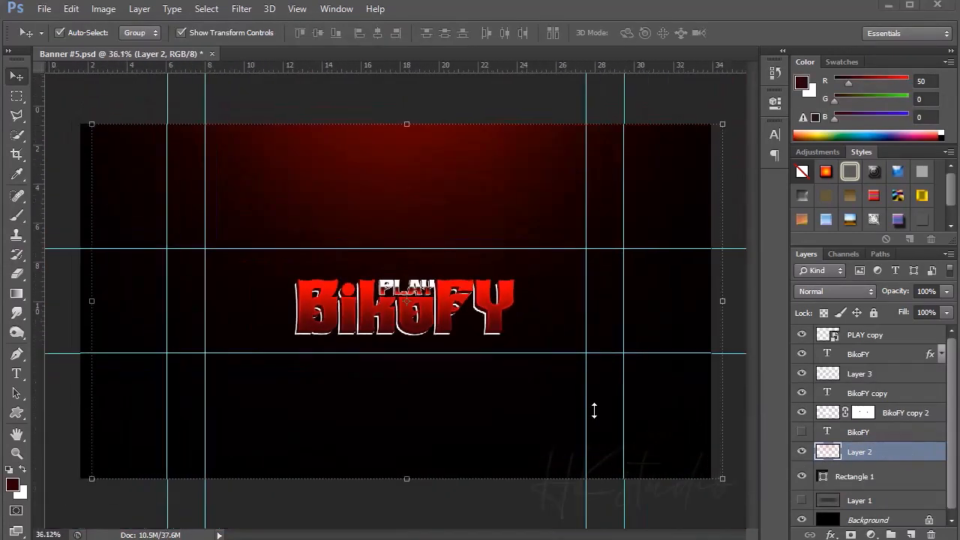
Step: Hide the PLAY copy layer above the BikoFY title
{"action": "scroll", "coordinate": [277, 248], "scroll_direction": "up", "scroll_amount": 2}
{"action": "scroll", "coordinate": [287, 248], "scroll_direction": "up", "scroll_amount": 7}
{"action": "left_click", "coordinate": [353, 267]}
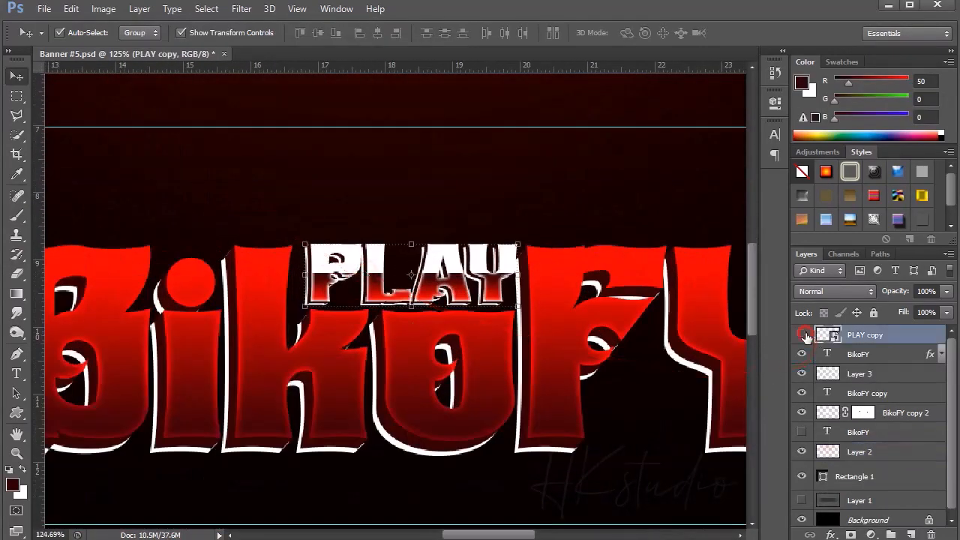
{"action": "left_click", "coordinate": [803, 334]}
Step: Duplicate the styled BikoFY text layer and change the copy's text to PLAY
{"action": "scroll", "coordinate": [545, 392], "scroll_direction": "down", "scroll_amount": 3}
{"action": "left_click", "coordinate": [842, 352]}
{"action": "key", "text": "ctrl+j"}
{"action": "key", "text": "t"}
{"action": "double_click", "coordinate": [548, 366]}
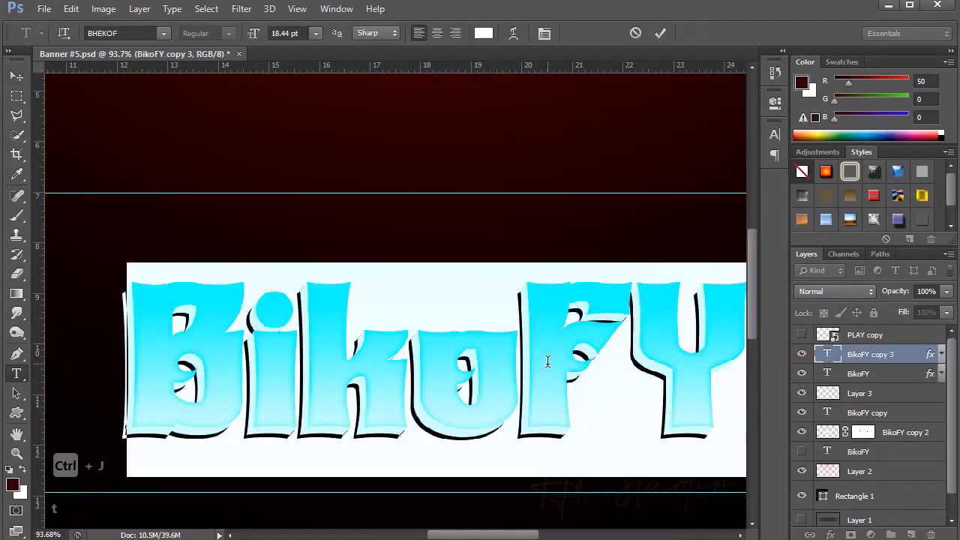
{"action": "type", "text": "PLAY"}
{"action": "key", "text": "ctrl+Return"}
{"action": "key", "text": "v"}
{"action": "left_click_drag", "start_coordinate": [587, 281], "coordinate": [223, 422]}
{"action": "left_click_drag", "start_coordinate": [187, 458], "coordinate": [487, 307]}
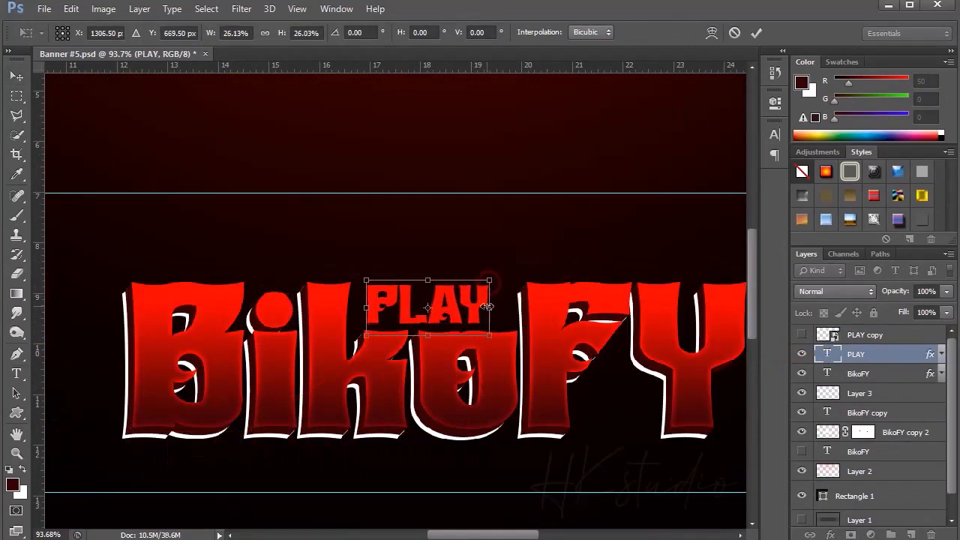
{"action": "key", "text": "Escape"}
Step: Scale the new PLAY text to about 18.5% and place it in the gap above the letters ko
{"action": "left_click_drag", "start_coordinate": [589, 280], "coordinate": [224, 436]}
{"action": "left_click_drag", "start_coordinate": [187, 459], "coordinate": [442, 309]}
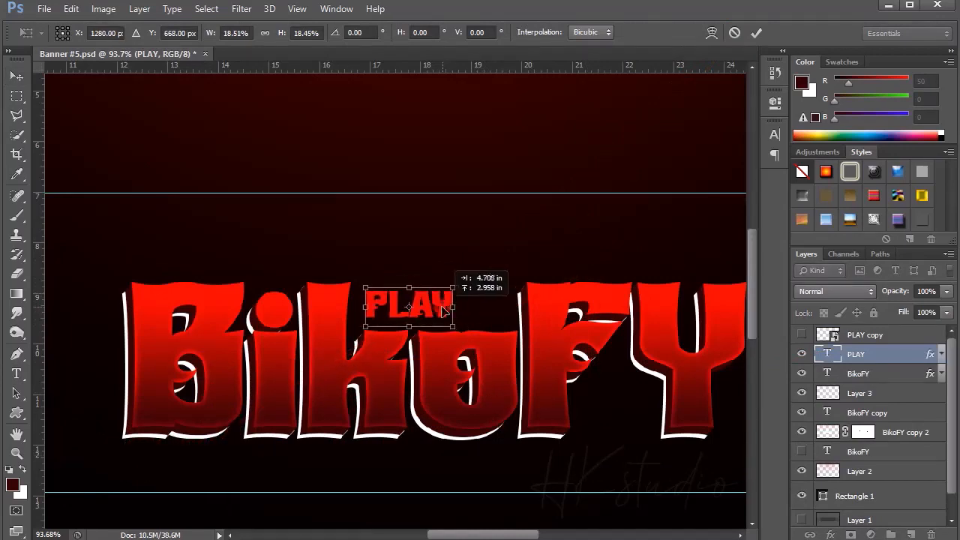
{"action": "key", "text": "Return"}
{"action": "key", "text": "shift+Down"}
Step: Enlarge the PLAY text to span the gap between k and F and stretch it downward to fill the height
{"action": "key", "text": "ctrl+plus"}
{"action": "key", "text": "ctrl+plus"}
{"action": "left_click_drag", "start_coordinate": [519, 290], "coordinate": [653, 249]}
{"action": "key", "text": "Return"}
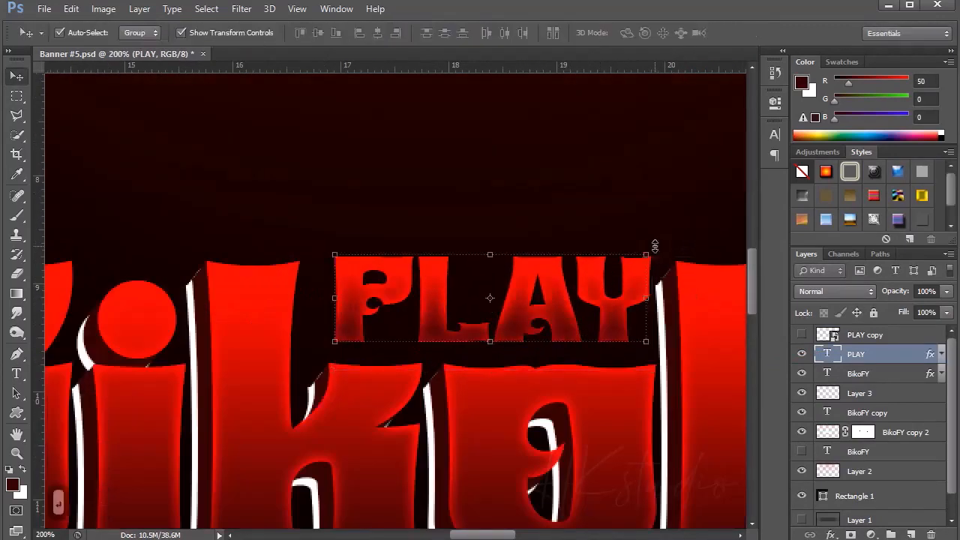
{"action": "left_click_drag", "start_coordinate": [492, 342], "coordinate": [491, 379]}
{"action": "key", "text": "Return"}
Step: Duplicate the PLAY text, clear the copy's layer style and place it beneath the red PLAY layer
{"action": "key", "text": "ctrl+j"}
{"action": "left_click", "coordinate": [886, 239]}
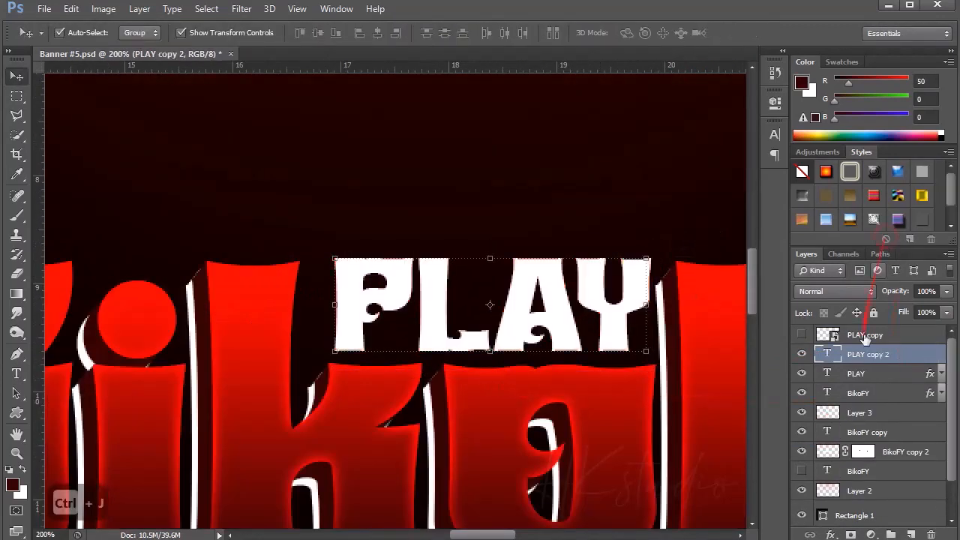
{"action": "left_click_drag", "start_coordinate": [865, 353], "coordinate": [890, 381]}
Step: Nudge the white PLAY copy slightly left and down so it forms a thin edge behind the red letters
{"action": "key", "text": "shift+Left"}
{"action": "key", "text": "shift+Down"}
{"action": "key", "text": "shift+Up"}
{"action": "key", "text": "Right"}
{"action": "key", "text": "Down"}
{"action": "key", "text": "Down"}
{"action": "key", "text": "Right"}
{"action": "key", "text": "Right"}
{"action": "key", "text": "Up"}
{"action": "key", "text": "Right"}
{"action": "key", "text": "Right"}
{"action": "key", "text": "Right"}
{"action": "key", "text": "Right"}
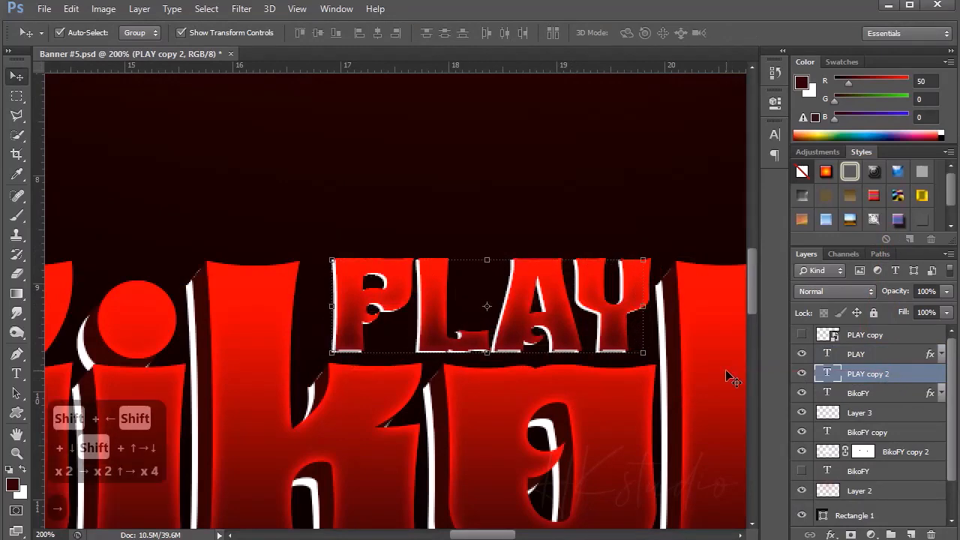
Step: Shift the Gradient Overlay of the red PLAY text downward over its letters and save the banner
{"action": "key", "text": "ctrl+minus"}
{"action": "key", "text": "ctrl+0"}
{"action": "left_click", "coordinate": [408, 98]}
{"action": "key", "text": "ctrl+equal"}
{"action": "key", "text": "ctrl+equal"}
{"action": "key", "text": "ctrl+equal"}
{"action": "left_click", "coordinate": [442, 255]}
{"action": "left_click", "coordinate": [941, 354]}
{"action": "double_click", "coordinate": [893, 399]}
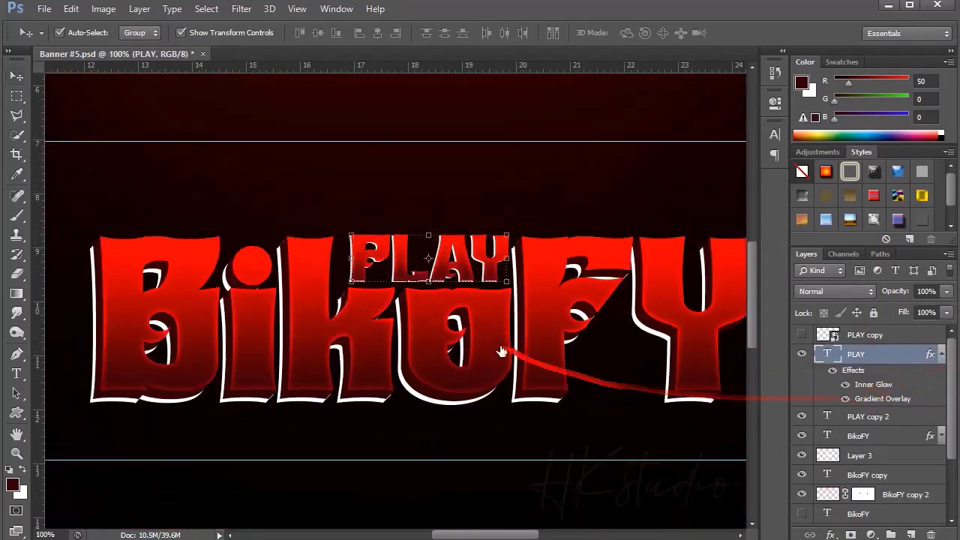
{"action": "left_click_drag", "start_coordinate": [525, 57], "coordinate": [784, 57]}
{"action": "left_click_drag", "start_coordinate": [501, 289], "coordinate": [506, 321]}
{"action": "key", "text": "Return"}
{"action": "key", "text": "ctrl+minus"}
{"action": "key", "text": "ctrl+0"}
Step: Duplicate the red background glow, flip the copy vertically, and arrange the two glows at the upper-left and lower-right of the banner
{"action": "left_click", "coordinate": [497, 514]}
{"action": "left_click", "coordinate": [424, 161]}
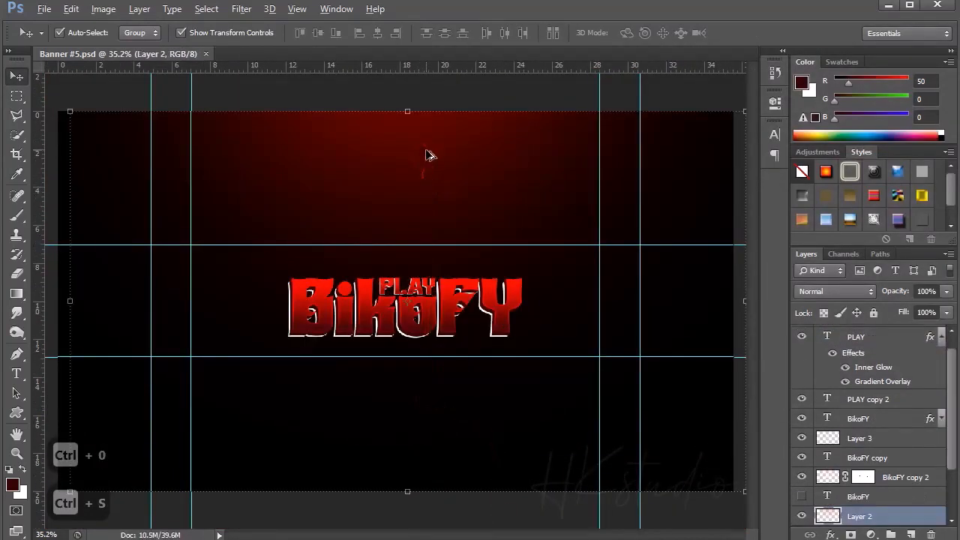
{"action": "key", "text": "ctrl+j"}
{"action": "key", "text": "ctrl+t"}
{"action": "right_click", "coordinate": [425, 141]}
{"action": "left_click", "coordinate": [489, 368]}
{"action": "left_click_drag", "start_coordinate": [452, 192], "coordinate": [446, 240]}
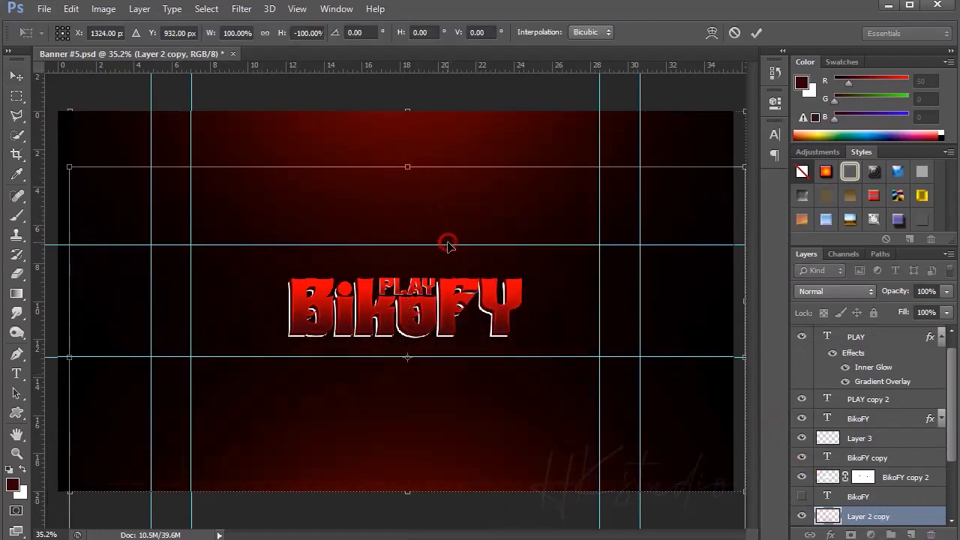
{"action": "key", "text": "Return"}
{"action": "left_click_drag", "start_coordinate": [426, 139], "coordinate": [248, 142]}
{"action": "left_click_drag", "start_coordinate": [440, 461], "coordinate": [619, 411]}
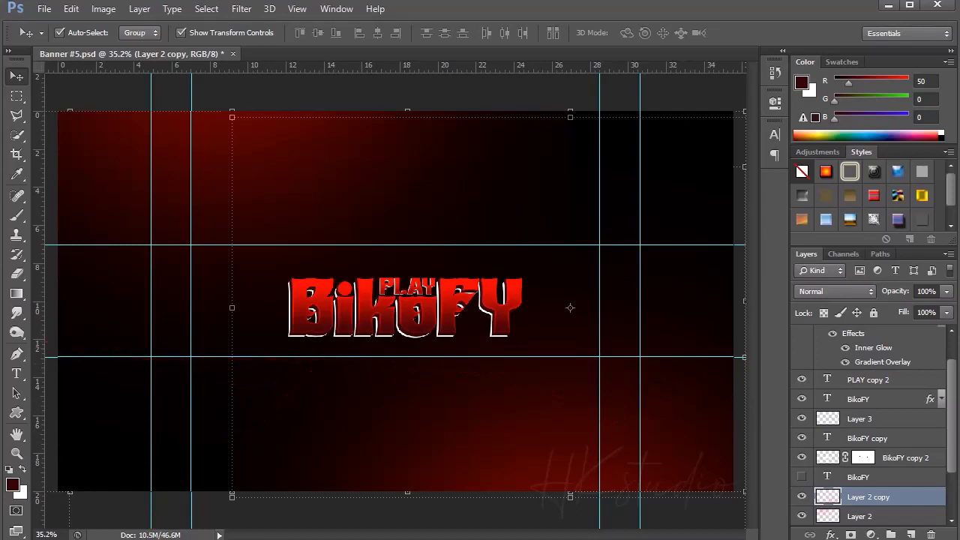
Step: Convert all BikoFY and PLAY title layers, including the hidden PLAY copy, into a single smart object
{"action": "left_click", "coordinate": [881, 478]}
{"action": "scroll", "coordinate": [880, 458], "scroll_direction": "up", "scroll_amount": 2}
{"action": "left_click", "coordinate": [869, 356], "text": "shift"}
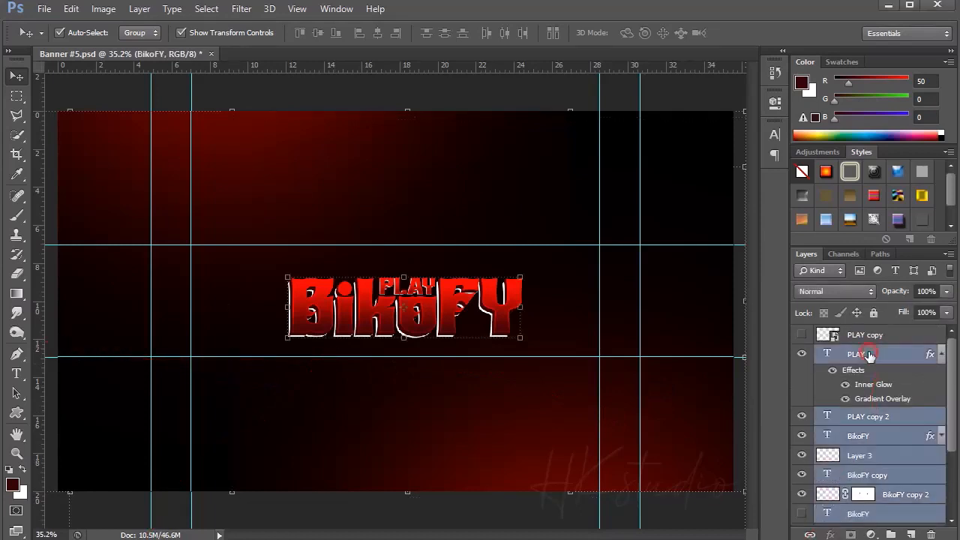
{"action": "right_click", "coordinate": [868, 354]}
{"action": "left_click", "coordinate": [750, 105]}
{"action": "left_click", "coordinate": [846, 336]}
{"action": "key", "text": "ctrl+z"}
{"action": "left_click", "coordinate": [866, 334], "text": "ctrl"}
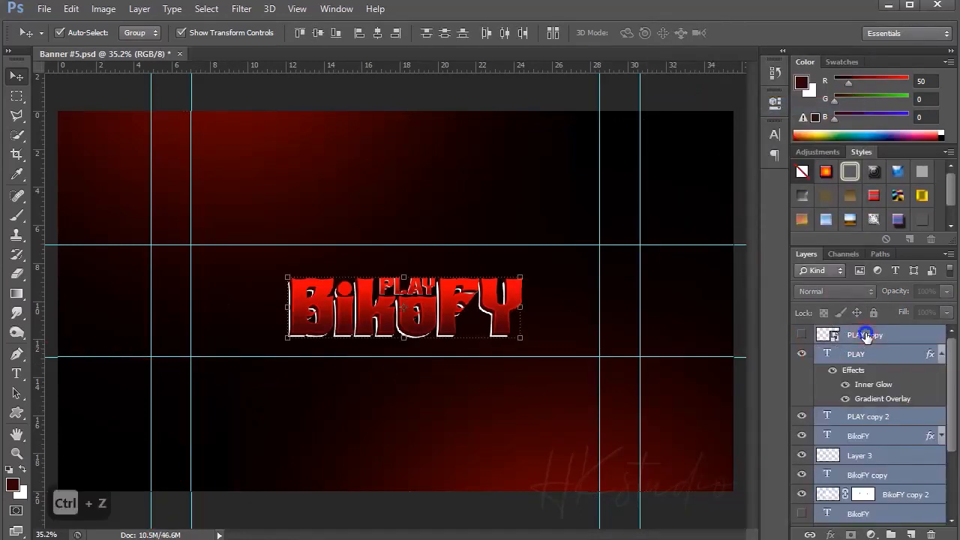
{"action": "right_click", "coordinate": [867, 335]}
{"action": "left_click", "coordinate": [750, 117]}
Step: Warp the combined BikoFY title, bending its left part downward and its right part upward
{"action": "key", "text": "ctrl+t"}
{"action": "right_click", "coordinate": [439, 300]}
{"action": "left_click", "coordinate": [508, 399]}
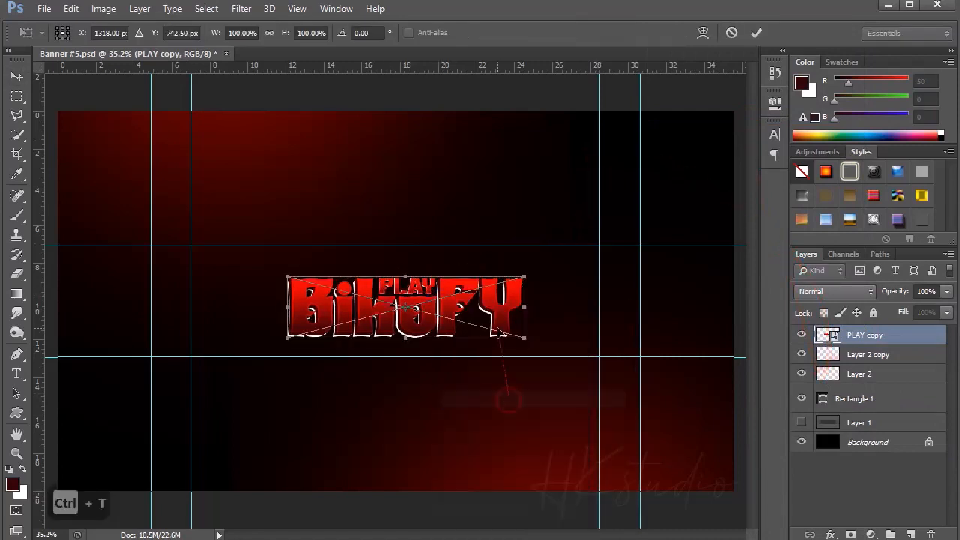
{"action": "right_click", "coordinate": [456, 309]}
{"action": "left_click", "coordinate": [506, 439]}
{"action": "left_click_drag", "start_coordinate": [471, 307], "coordinate": [467, 292]}
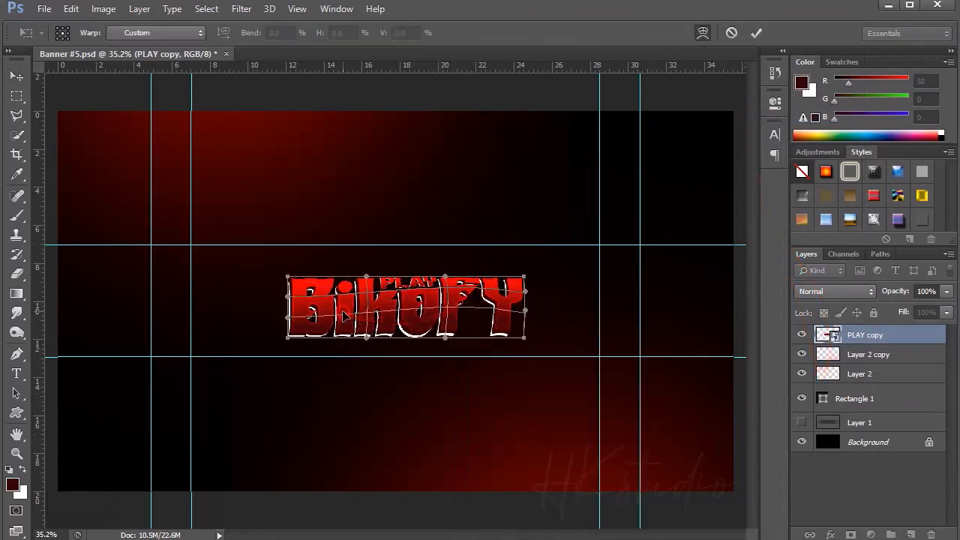
{"action": "left_click_drag", "start_coordinate": [344, 307], "coordinate": [344, 319]}
{"action": "left_click_drag", "start_coordinate": [442, 308], "coordinate": [503, 295]}
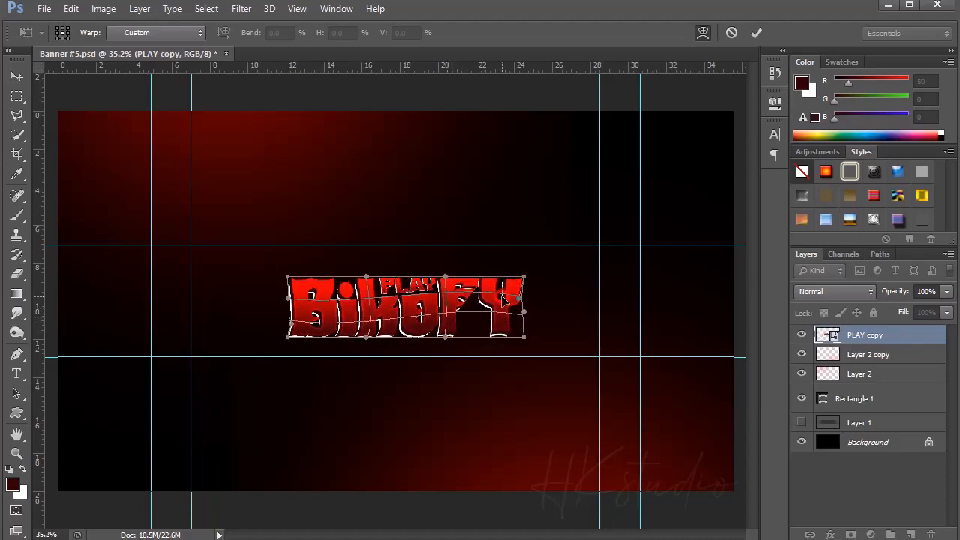
{"action": "key", "text": "Return"}
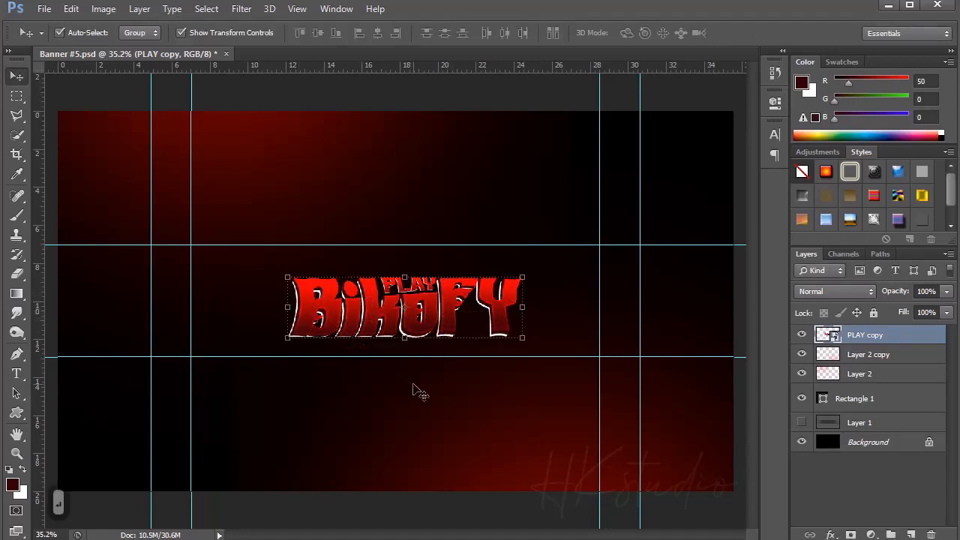
Step: Duplicate the warped title and enlarge the lower copy until it spans beyond the full banner width
{"action": "key", "text": "ctrl+j"}
{"action": "key", "text": "ctrl+t"}
{"action": "left_click_drag", "start_coordinate": [523, 307], "coordinate": [775, 311]}
{"action": "key", "text": "Return"}
Step: Apply a Gaussian Blur to the enlarged title, reduce its opacity to 27%, and shift it slightly down
{"action": "left_click", "coordinate": [242, 8]}
{"action": "mouse_move", "coordinate": [262, 154]}
{"action": "left_click", "coordinate": [457, 266]}
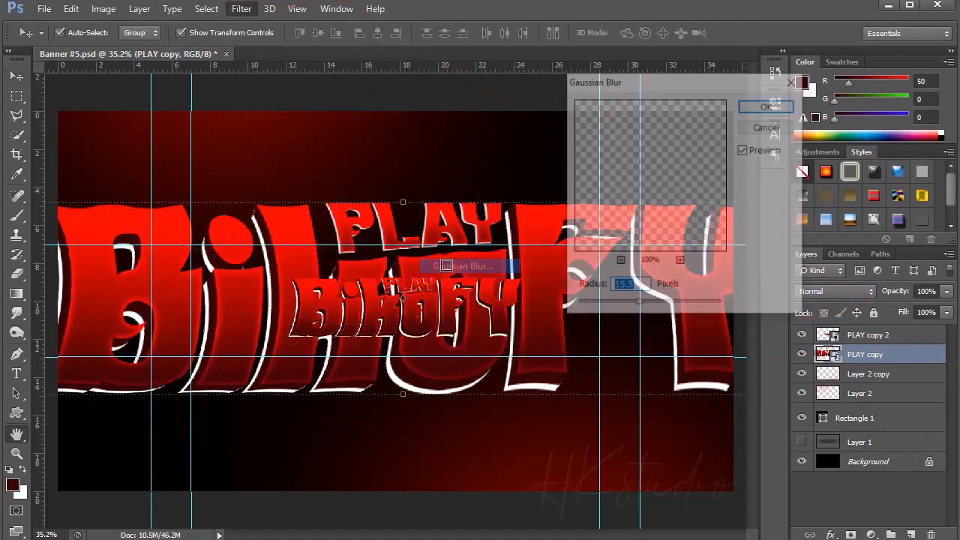
{"action": "left_click", "coordinate": [764, 107]}
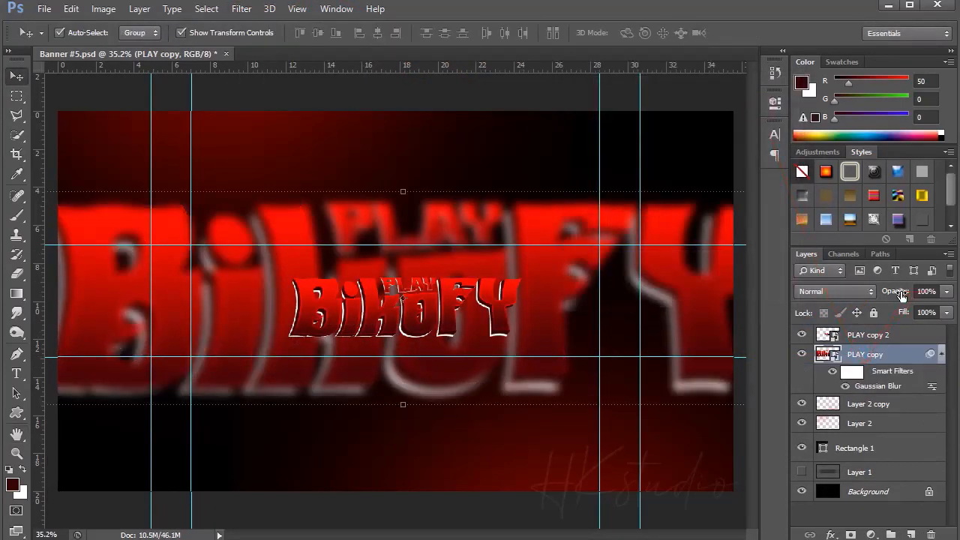
{"action": "key", "text": "2"}
{"action": "key", "text": "7"}
{"action": "left_click_drag", "start_coordinate": [565, 279], "coordinate": [565, 289]}
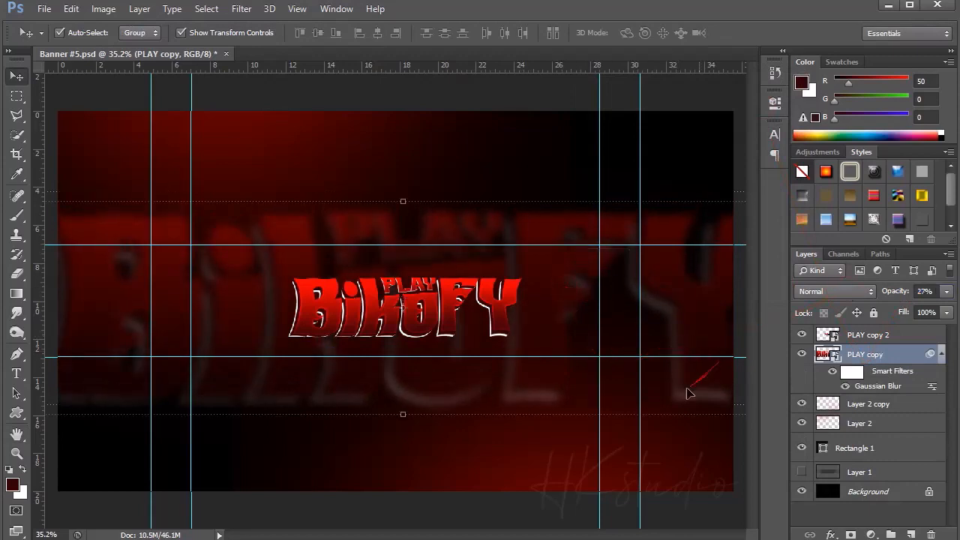
Step: Apply a 15 px Iris Blur to the small title with a tilted ellipse centred near the o and F
{"action": "left_click", "coordinate": [242, 8]}
{"action": "key", "text": "Escape"}
{"action": "left_click", "coordinate": [868, 335]}
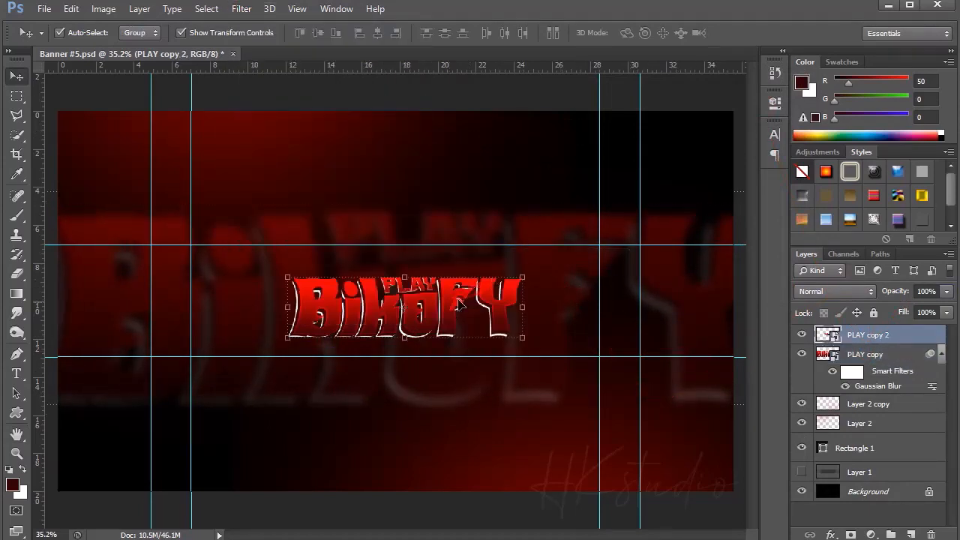
{"action": "key", "text": "ctrl+equal"}
{"action": "key", "text": "ctrl+equal"}
{"action": "left_click", "coordinate": [242, 8]}
{"action": "mouse_move", "coordinate": [332, 158]}
{"action": "left_click", "coordinate": [466, 187]}
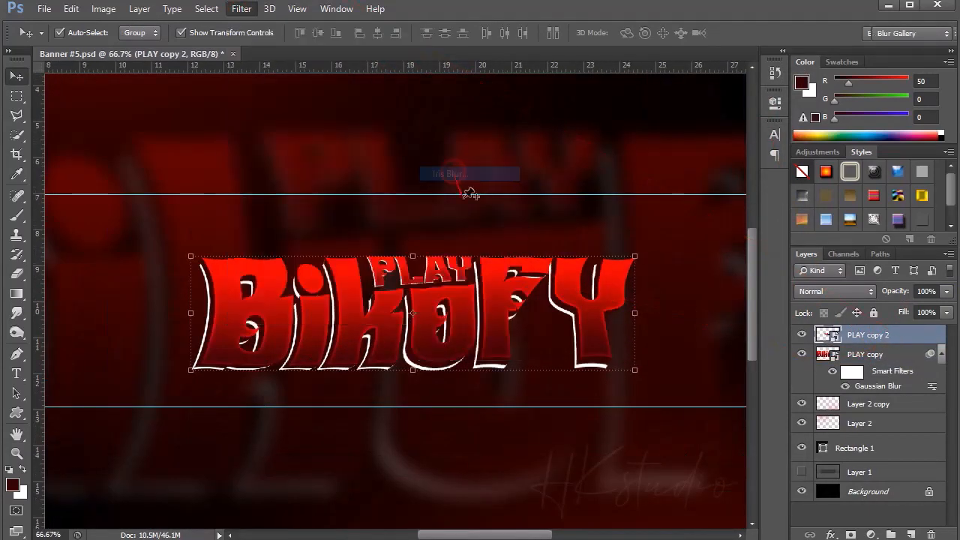
{"action": "left_click_drag", "start_coordinate": [649, 317], "coordinate": [444, 319]}
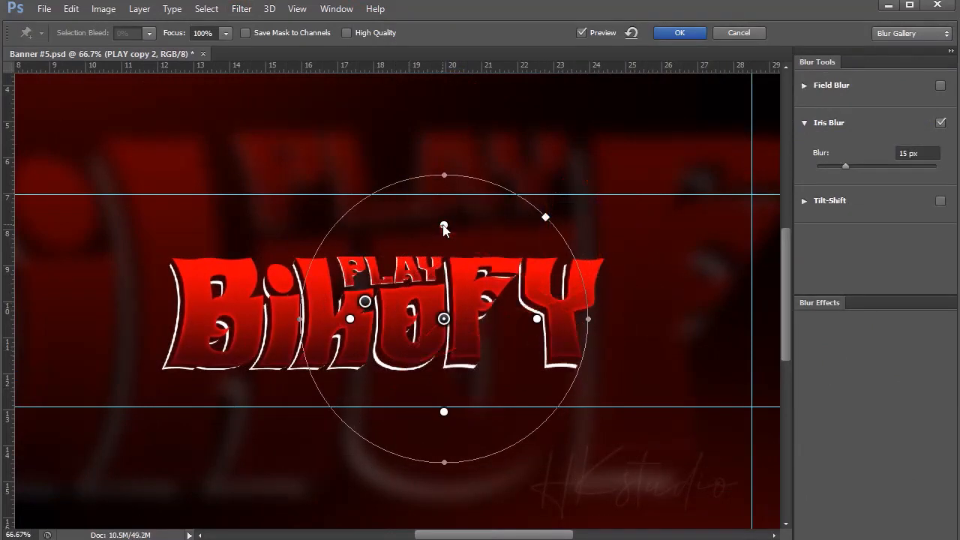
{"action": "left_click_drag", "start_coordinate": [444, 227], "coordinate": [445, 273]}
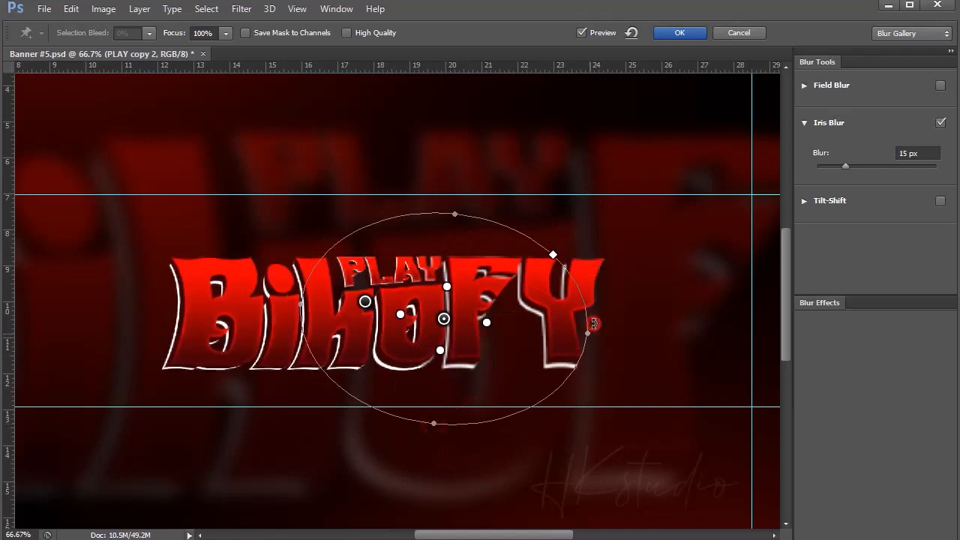
{"action": "left_click_drag", "start_coordinate": [434, 424], "coordinate": [484, 415]}
{"action": "key", "text": "Return"}
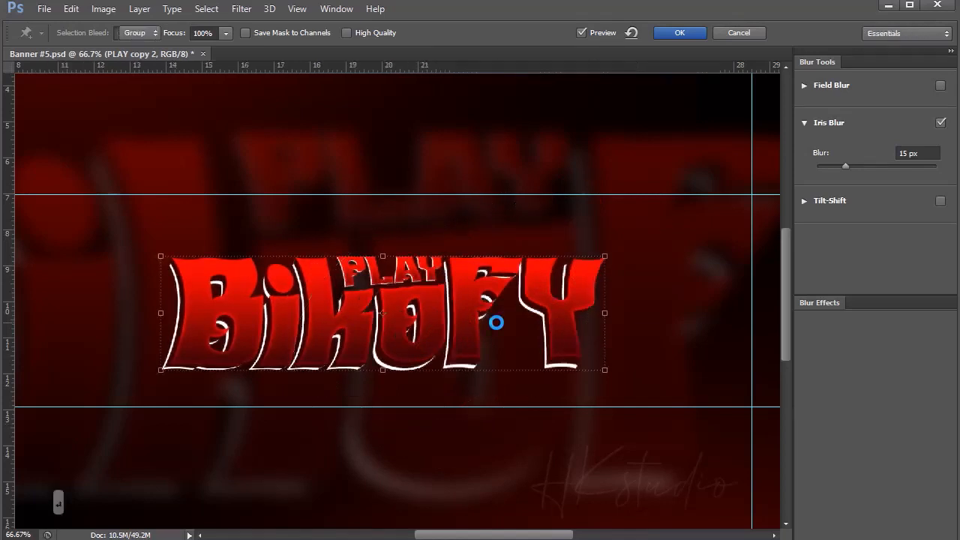
Step: Try to brush black onto the small title's smart filter mask around the letter Y
{"action": "left_click", "coordinate": [851, 352]}
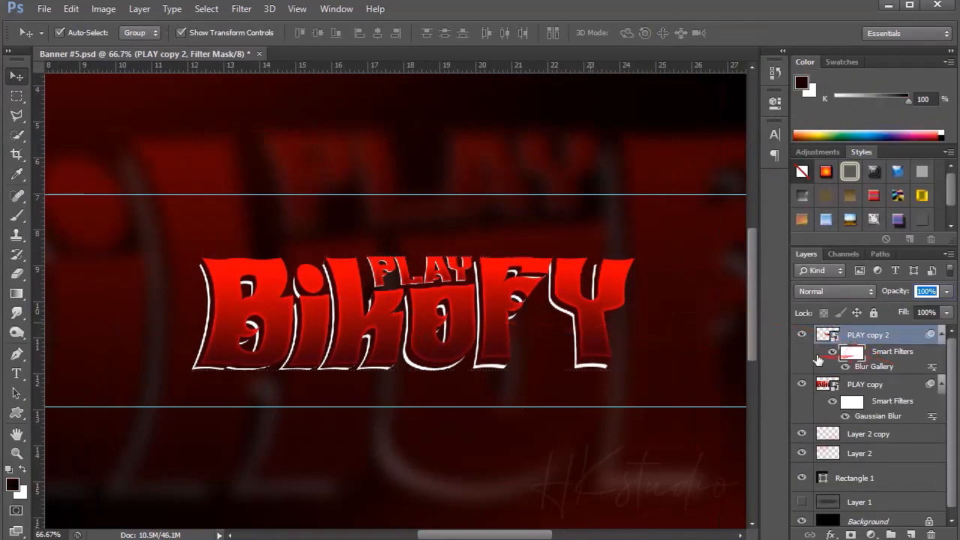
{"action": "left_click", "coordinate": [17, 215]}
{"action": "left_click_drag", "start_coordinate": [570, 252], "coordinate": [583, 308]}
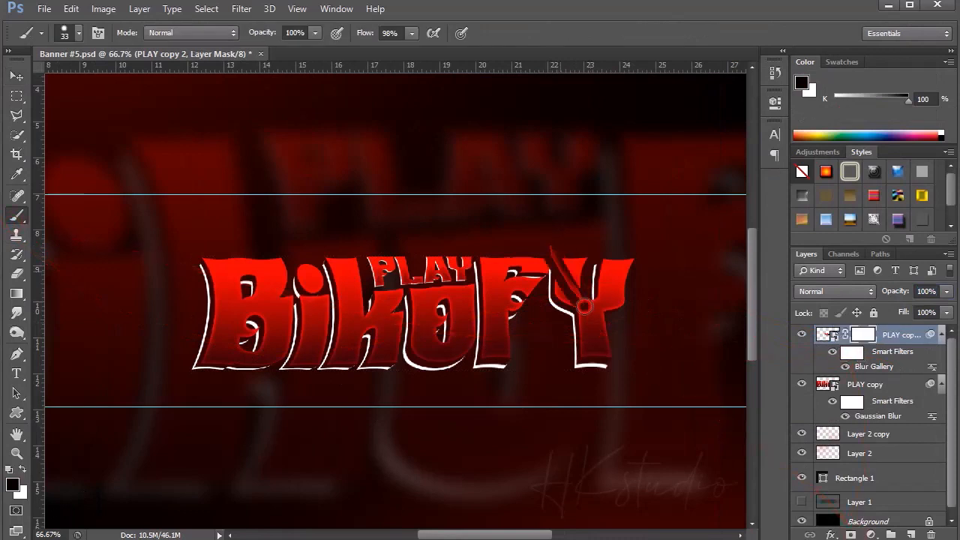
{"action": "key", "text": "ctrl+z"}
{"action": "mouse_move", "coordinate": [572, 261]}
{"action": "left_mouse_down", "text": "alt"}
{"action": "mouse_move", "coordinate": [626, 328]}
{"action": "mouse_move", "coordinate": [611, 289]}
{"action": "mouse_move", "coordinate": [664, 298]}
{"action": "mouse_move", "coordinate": [629, 297]}
{"action": "mouse_move", "coordinate": [597, 268]}
{"action": "left_mouse_up", "text": "alt"}
{"action": "left_click", "coordinate": [628, 298]}
{"action": "key", "text": "c"}
{"action": "key", "text": "c"}
{"action": "key", "text": "n"}
{"action": "key", "text": "b"}
Step: Switch the small title's Blur Gallery effect from Iris Blur to Field Blur and add a 0 px pin beside the Y
{"action": "double_click", "coordinate": [874, 366]}
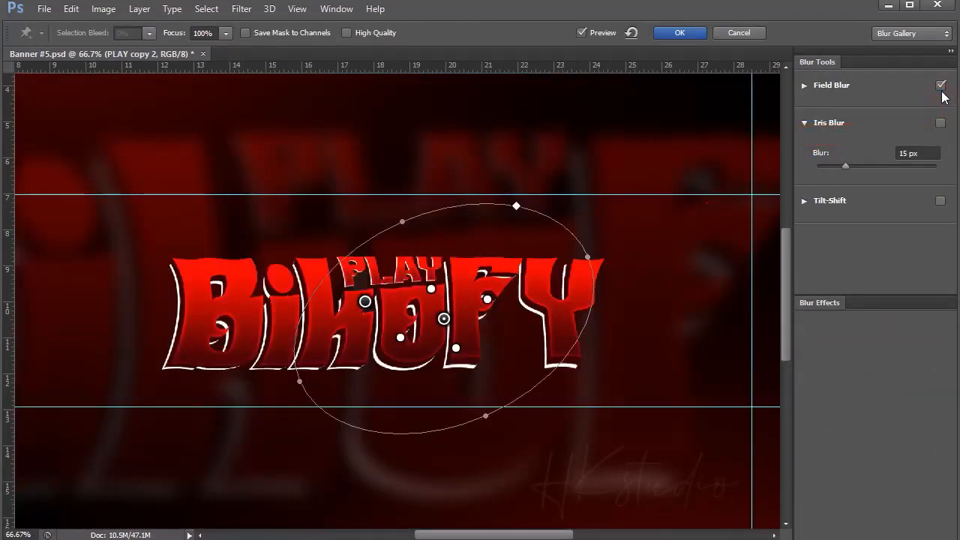
{"action": "left_click", "coordinate": [838, 86]}
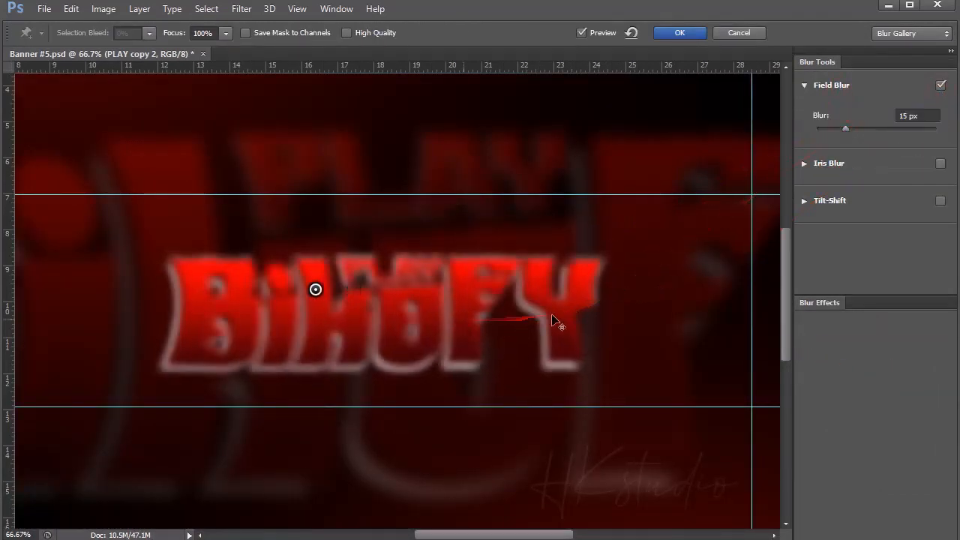
{"action": "left_click", "coordinate": [815, 133]}
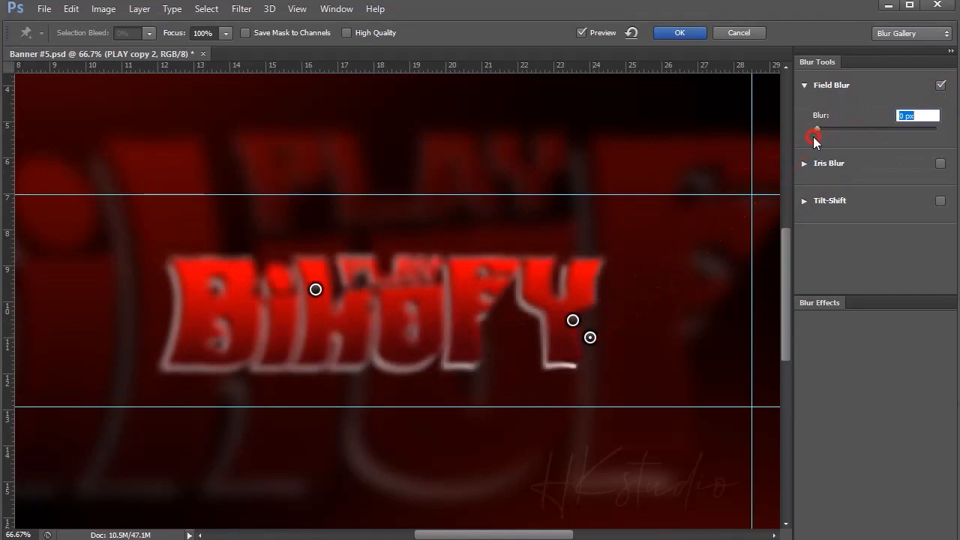
Step: Place the 0 px pin on the k, spread the outer pins beyond the title's upper corners, and lower the right pin's blur
{"action": "left_click_drag", "start_coordinate": [573, 321], "coordinate": [628, 263]}
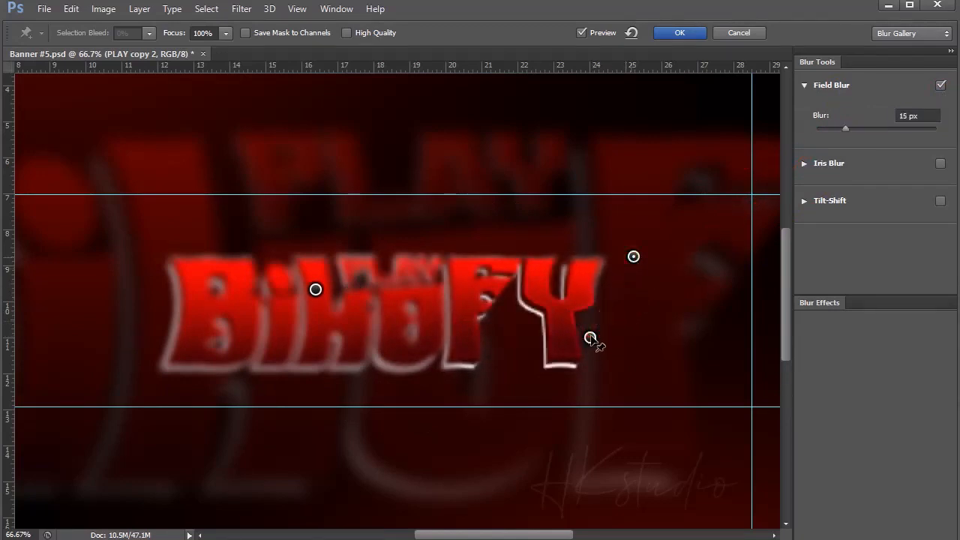
{"action": "left_click_drag", "start_coordinate": [590, 338], "coordinate": [352, 346]}
{"action": "left_click_drag", "start_coordinate": [184, 258], "coordinate": [129, 206]}
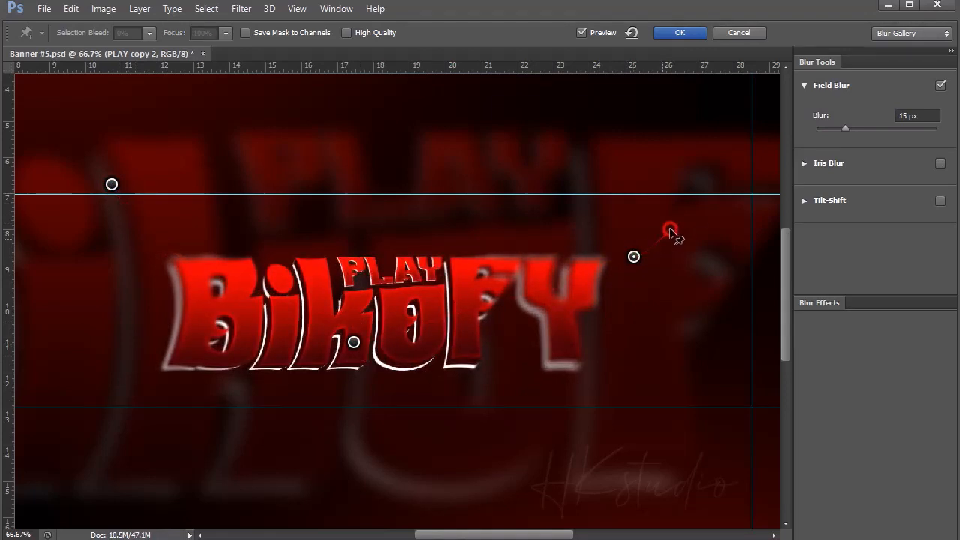
{"action": "left_click_drag", "start_coordinate": [671, 232], "coordinate": [718, 194]}
{"action": "left_click_drag", "start_coordinate": [839, 131], "coordinate": [831, 131]}
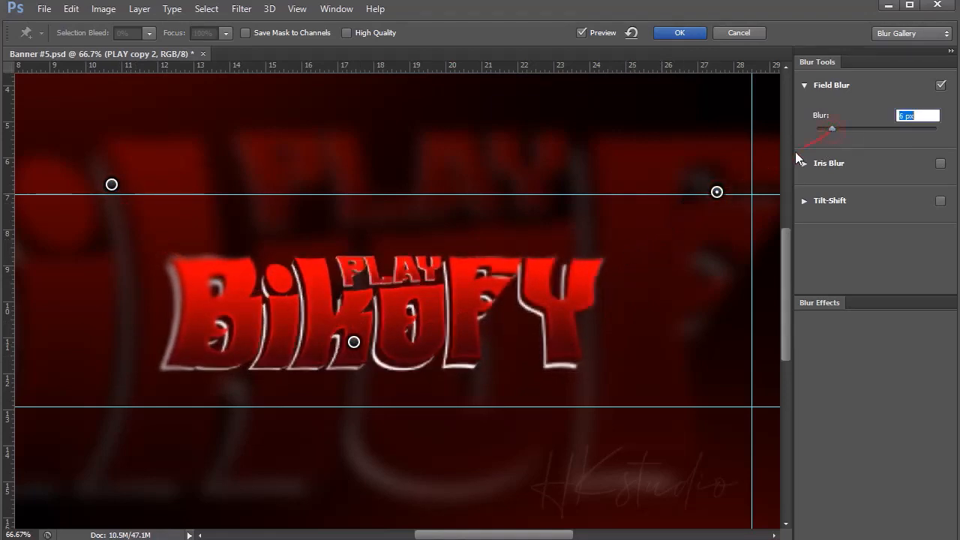
{"action": "left_click", "coordinate": [681, 33]}
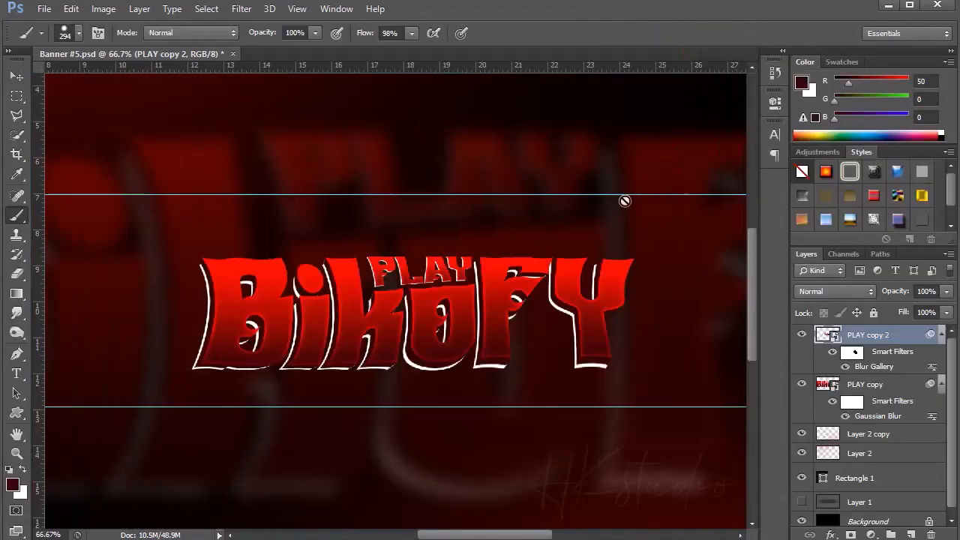
Step: Disable the filter mask on the small title's Blur Gallery smart filter
{"action": "key", "text": "ctrl+minus"}
{"action": "key", "text": "ctrl+0"}
{"action": "key", "text": "ctrl+equal"}
{"action": "key", "text": "ctrl+equal"}
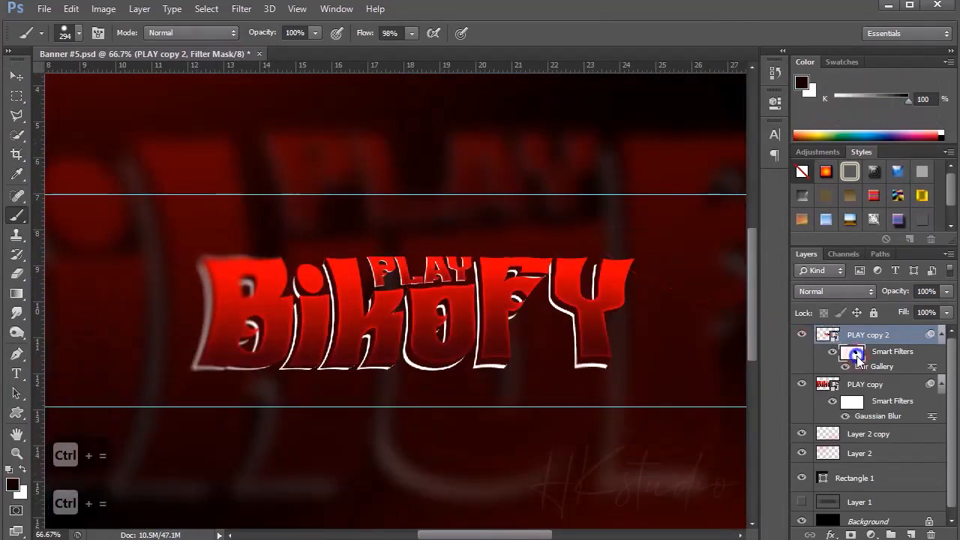
{"action": "right_click", "coordinate": [852, 353]}
{"action": "left_click", "coordinate": [821, 366]}
{"action": "key", "text": "ctrl+minus"}
{"action": "key", "text": "ctrl+0"}
{"action": "left_click", "coordinate": [17, 76]}
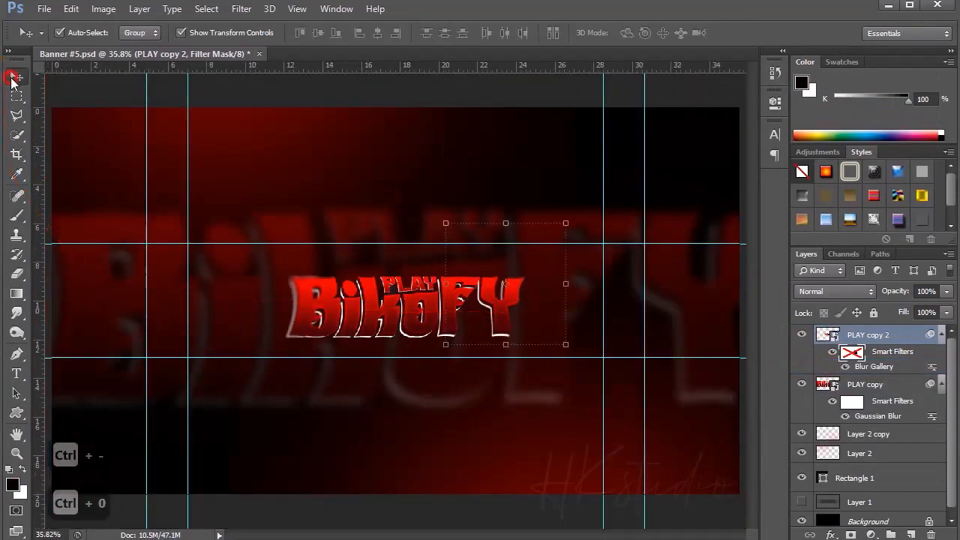
Step: Create a new layer above the blurred title and try a large dark red brush dab behind the small title
{"action": "key", "text": "b"}
{"action": "left_click", "coordinate": [865, 385]}
{"action": "left_click", "coordinate": [910, 534]}
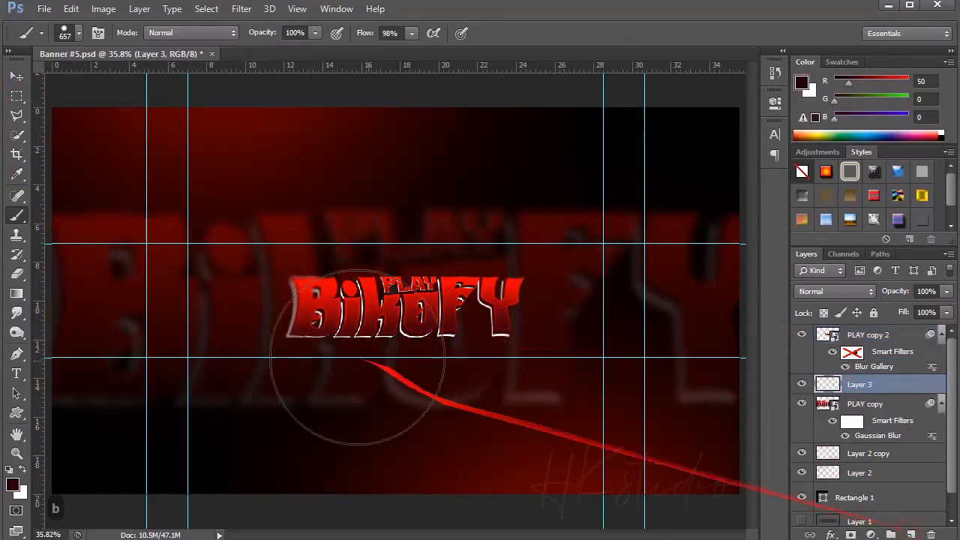
{"action": "left_click", "coordinate": [405, 303]}
{"action": "key", "text": "ctrl+z"}
{"action": "right_click", "coordinate": [398, 264]}
{"action": "left_click", "coordinate": [547, 60]}
{"action": "left_click", "coordinate": [412, 325]}
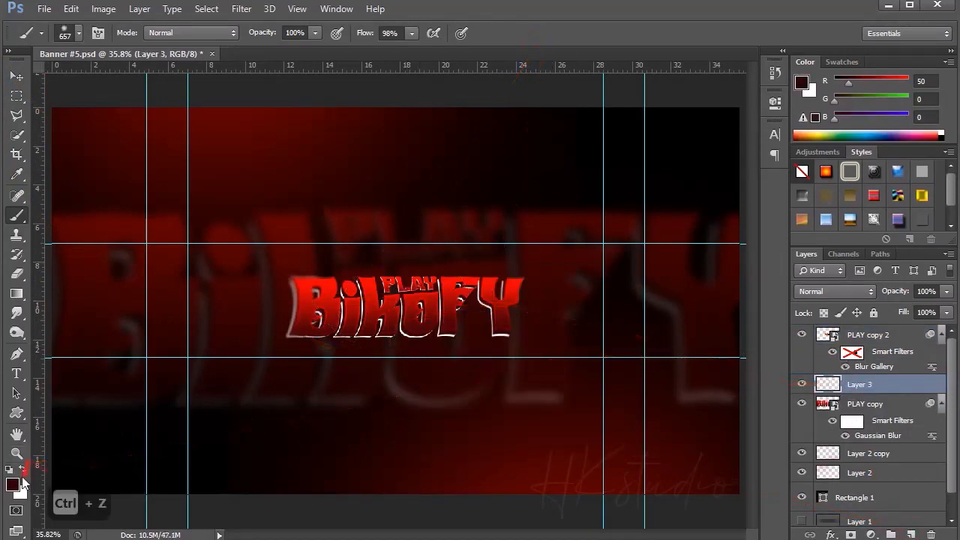
Step: Set the brush to bright red (255, 0, 3) at size 1137 and paint one soft glow behind the small title
{"action": "left_click", "coordinate": [13, 485]}
{"action": "mouse_move", "coordinate": [780, 353]}
{"action": "left_mouse_down"}
{"action": "mouse_move", "coordinate": [797, 343]}
{"action": "mouse_move", "coordinate": [805, 294]}
{"action": "left_mouse_up"}
{"action": "key", "text": "Return"}
{"action": "left_click", "coordinate": [421, 308]}
{"action": "key", "text": "ctrl+z"}
{"action": "left_click_drag", "start_coordinate": [364, 312], "coordinate": [399, 310], "text": "alt"}
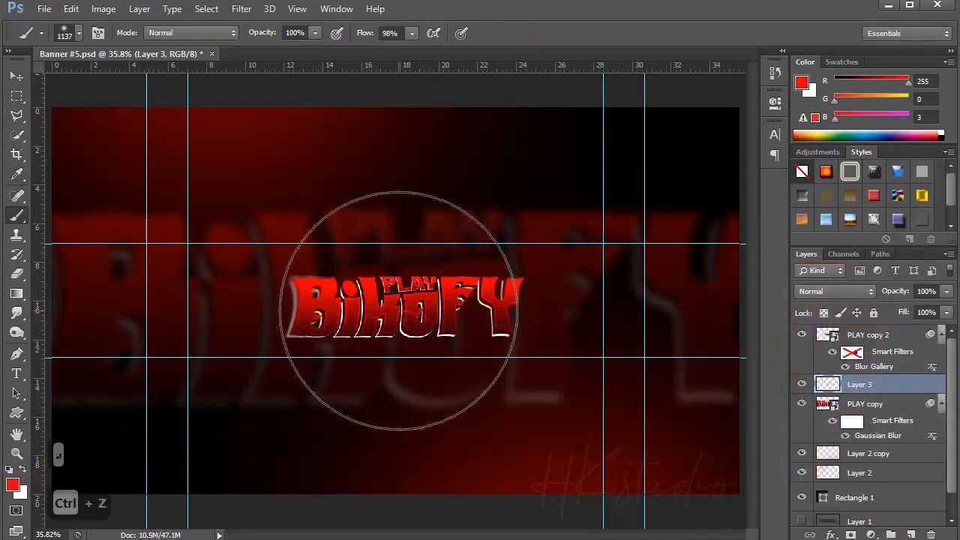
{"action": "left_click", "coordinate": [402, 310]}
Step: Squash the red glow to 39.17% height about its centre and widen it to nearly the banner's full width
{"action": "key", "text": "ctrl+t"}
{"action": "left_click_drag", "start_coordinate": [401, 102], "coordinate": [402, 225], "text": "alt"}
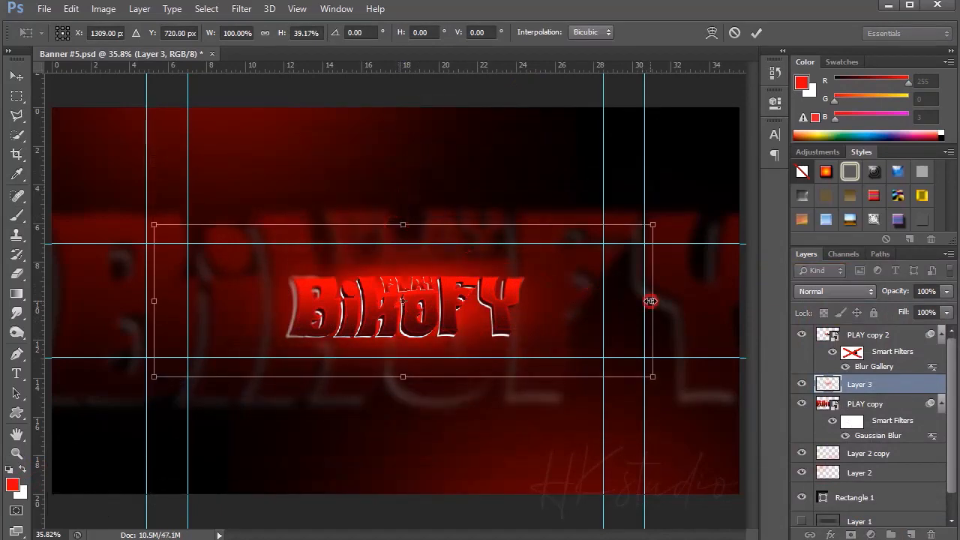
{"action": "left_click_drag", "start_coordinate": [650, 301], "coordinate": [741, 300], "text": "alt"}
Step: Set the glow layer to Linear Dodge (Add) at 47% opacity and place it above the small title
{"action": "left_click", "coordinate": [835, 291]}
{"action": "left_click", "coordinate": [831, 60]}
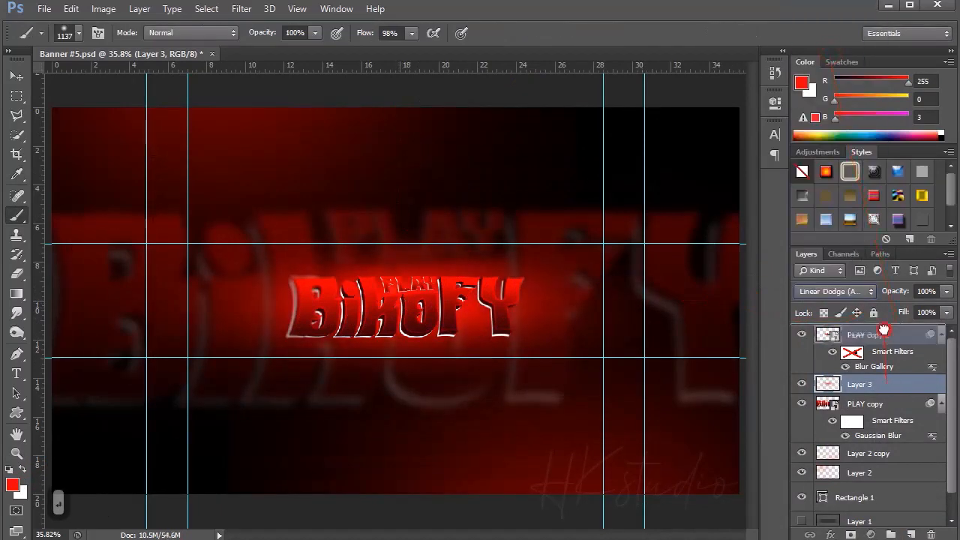
{"action": "left_click_drag", "start_coordinate": [884, 330], "coordinate": [884, 333]}
{"action": "left_click_drag", "start_coordinate": [894, 291], "coordinate": [844, 290]}
{"action": "left_click", "coordinate": [16, 76]}
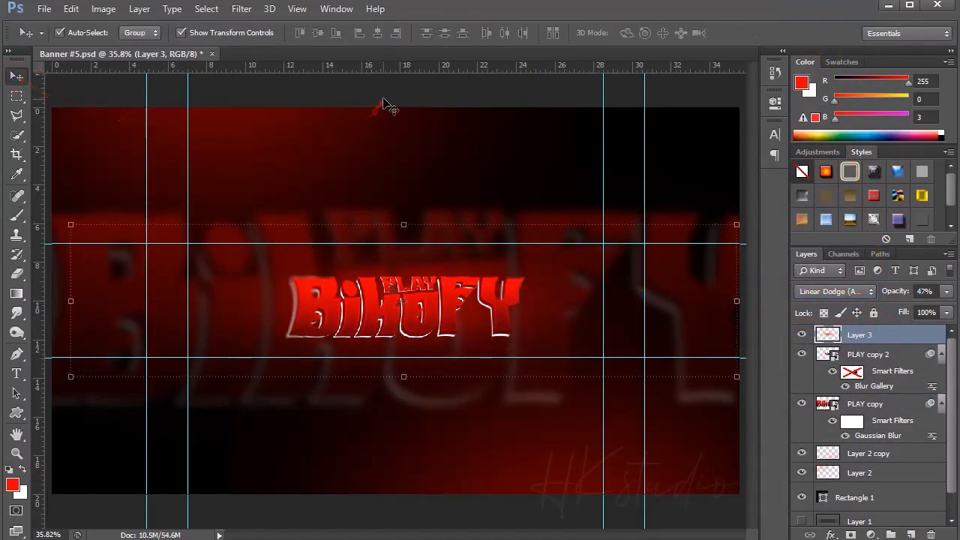
Step: Nudge the red glow, the small title and the blurred backdrop title slightly upward together
{"action": "left_click", "coordinate": [886, 405], "text": "shift"}
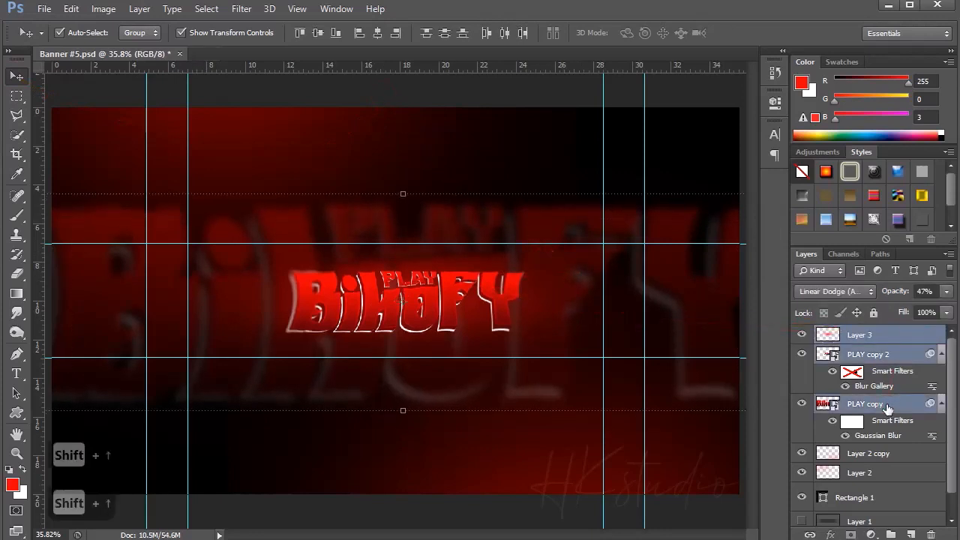
{"action": "left_click", "coordinate": [482, 515]}
{"action": "key", "text": "ctrl+equal"}
{"action": "key", "text": "ctrl+equal"}
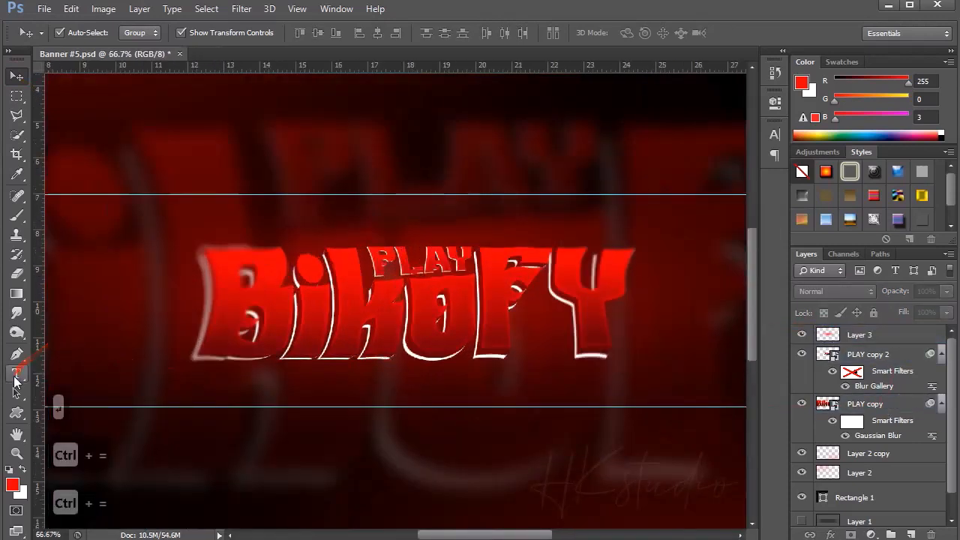
{"action": "key", "text": "t"}
{"action": "key", "text": "ctrl+0"}
Step: Draw a polygonal lasso selection over the banner's left part, with a diagonal edge running from the upper right-centre to the lower left
{"action": "key", "text": "l"}
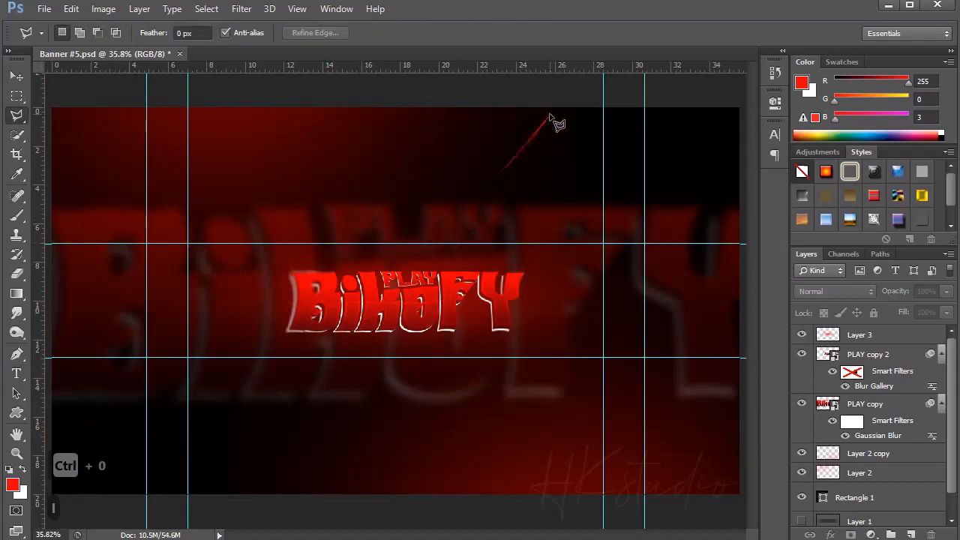
{"action": "left_click", "coordinate": [541, 98]}
{"action": "left_click", "coordinate": [224, 487]}
{"action": "key", "text": "ctrl+minus"}
{"action": "key", "text": "ctrl+minus"}
{"action": "left_click", "coordinate": [108, 392]}
{"action": "key", "text": "BackSpace"}
{"action": "left_click", "coordinate": [243, 495]}
{"action": "left_click", "coordinate": [139, 467]}
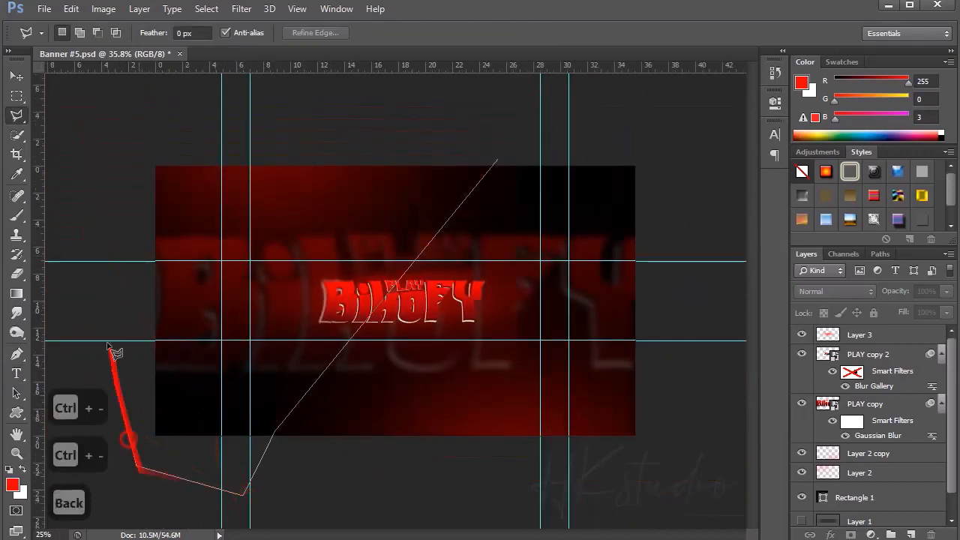
{"action": "left_click", "coordinate": [133, 139]}
{"action": "double_click", "coordinate": [455, 123]}
Step: Add a Black & White adjustment layer masked to the diagonal selection and place it between the small title and the blurred backdrop title
{"action": "key", "text": "b"}
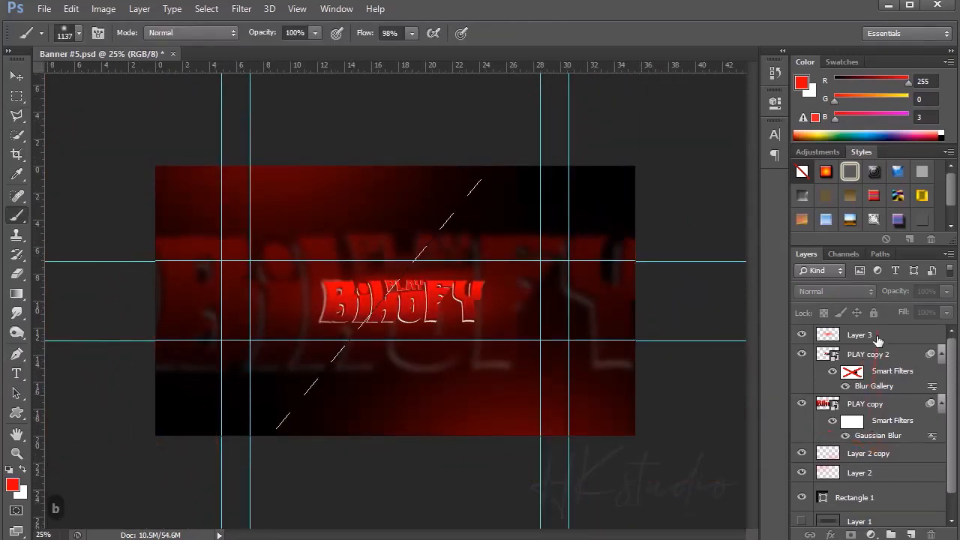
{"action": "left_click", "coordinate": [871, 535]}
{"action": "left_click", "coordinate": [825, 386]}
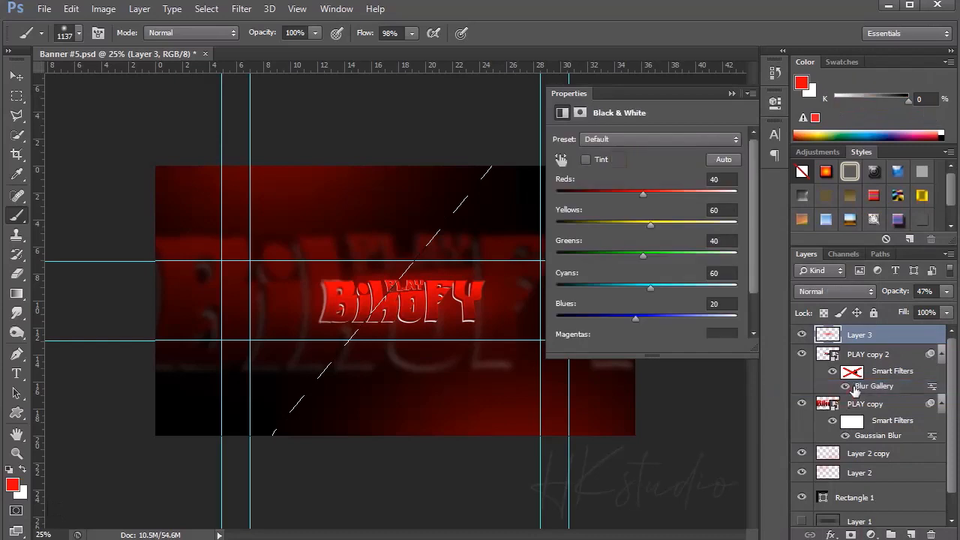
{"action": "left_click", "coordinate": [731, 94]}
{"action": "left_click_drag", "start_coordinate": [916, 337], "coordinate": [904, 420]}
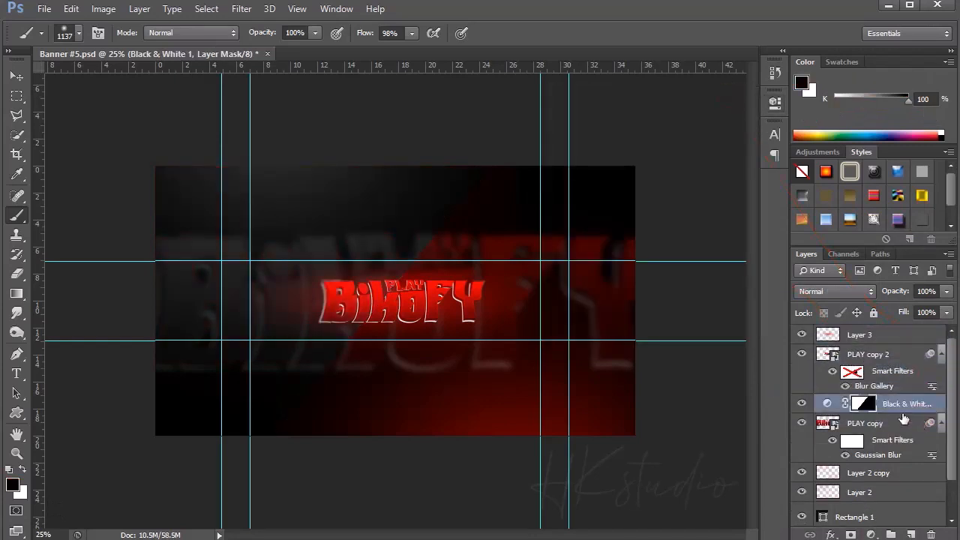
{"action": "left_click", "coordinate": [16, 78]}
{"action": "left_click", "coordinate": [427, 141]}
Step: Try nudging the blurred backdrop title down and up
{"action": "key", "text": "ctrl+-"}
{"action": "key", "text": "ctrl+0"}
{"action": "key", "text": "ctrl+="}
{"action": "key", "text": "ctrl+="}
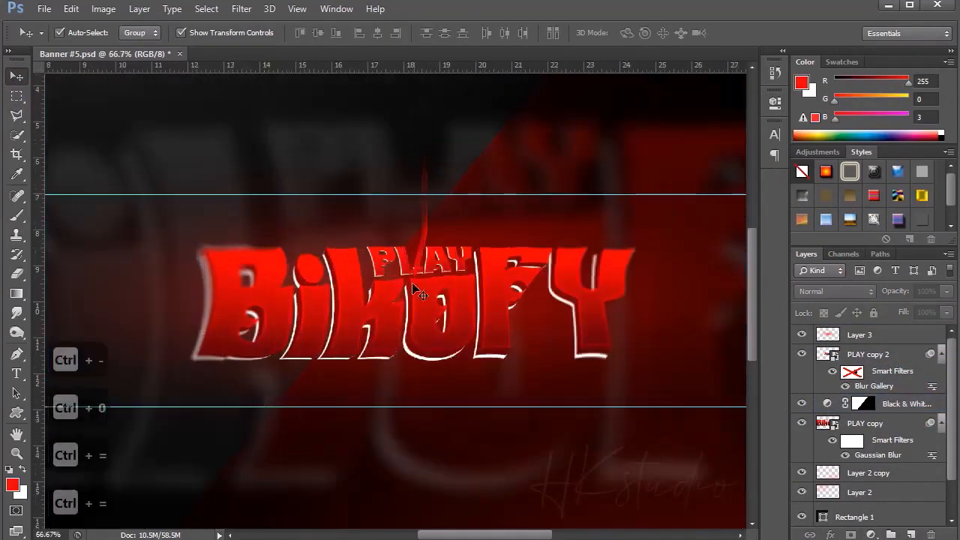
{"action": "left_click", "coordinate": [171, 302]}
{"action": "key", "text": "shift+Down"}
{"action": "key", "text": "shift+Up"}
{"action": "key", "text": "Down"}
{"action": "left_click", "coordinate": [870, 423]}
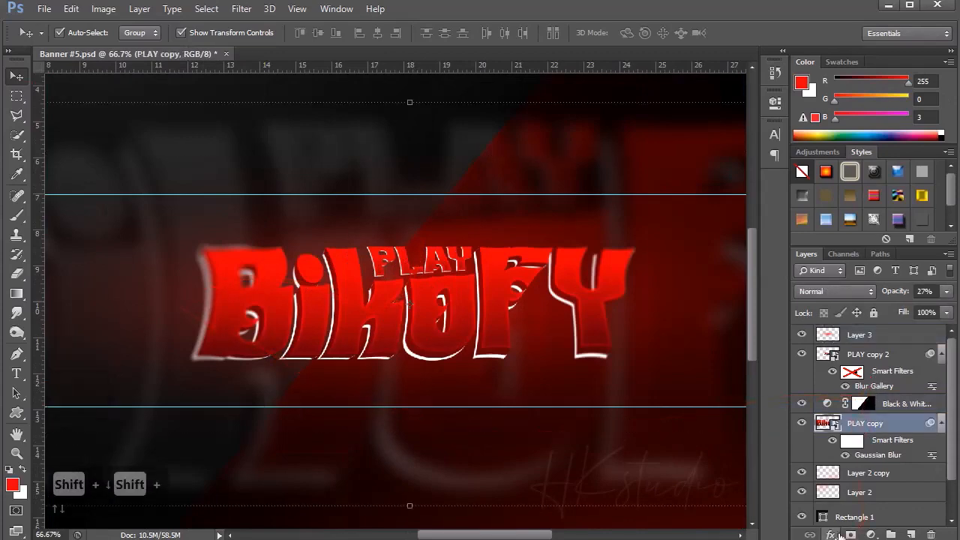
{"action": "left_click", "coordinate": [832, 534]}
{"action": "left_click", "coordinate": [615, 334]}
Step: Add a drop shadow to the small title in Normal blend mode, coloured with a red sampled from the title, at a -9° angle
{"action": "left_click", "coordinate": [870, 355]}
{"action": "left_click", "coordinate": [832, 534]}
{"action": "left_click", "coordinate": [848, 523]}
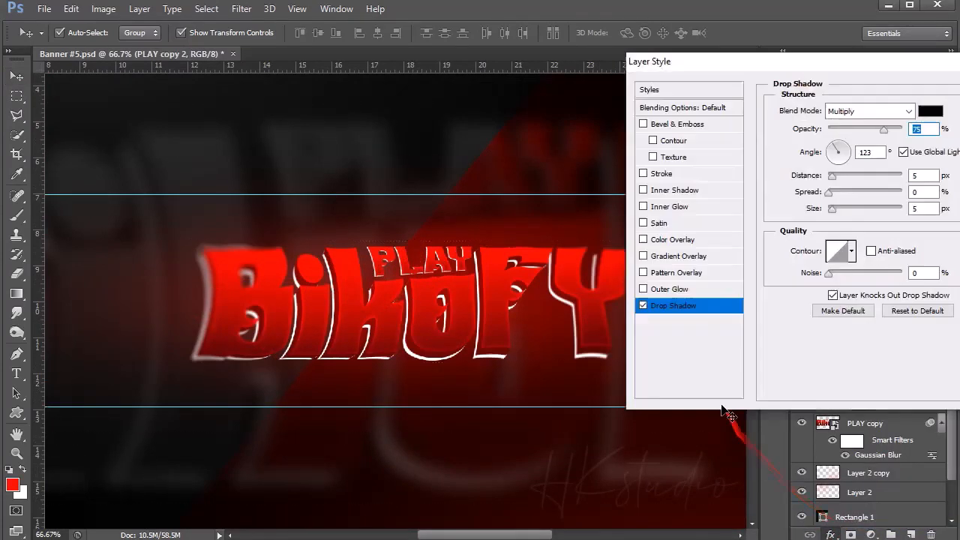
{"action": "left_click", "coordinate": [900, 110]}
{"action": "left_click", "coordinate": [855, 123]}
{"action": "left_click", "coordinate": [930, 111]}
{"action": "left_click", "coordinate": [453, 264]}
{"action": "key", "text": "Return"}
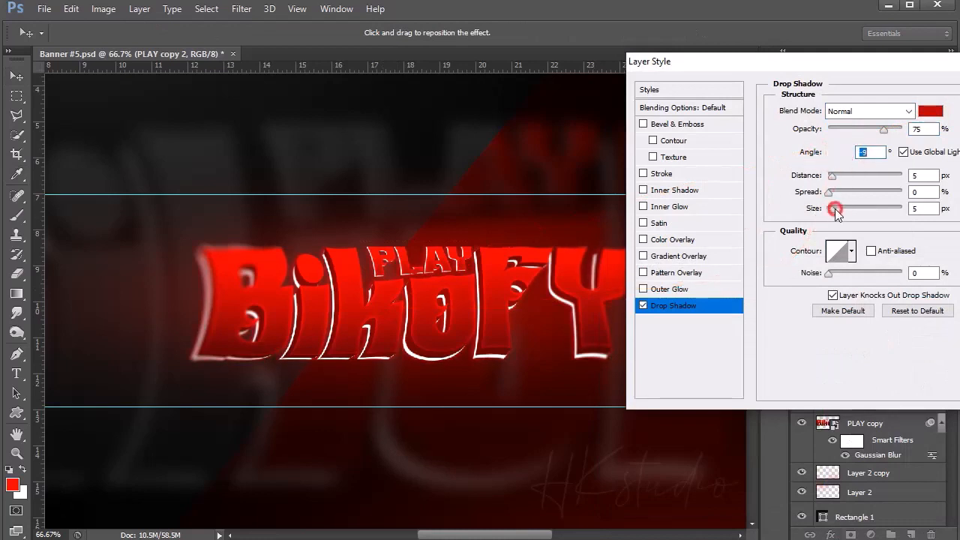
Step: Set the drop shadow to 41% opacity and 81 px size, and recolour it a much darker red
{"action": "left_click", "coordinate": [927, 111]}
{"action": "left_click", "coordinate": [828, 364]}
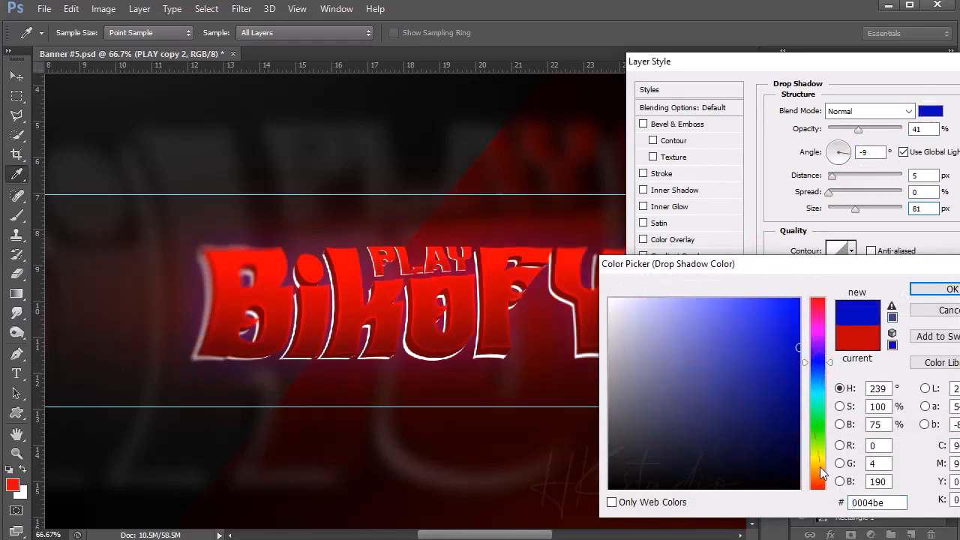
{"action": "left_click_drag", "start_coordinate": [820, 467], "coordinate": [817, 488]}
{"action": "left_click", "coordinate": [796, 426]}
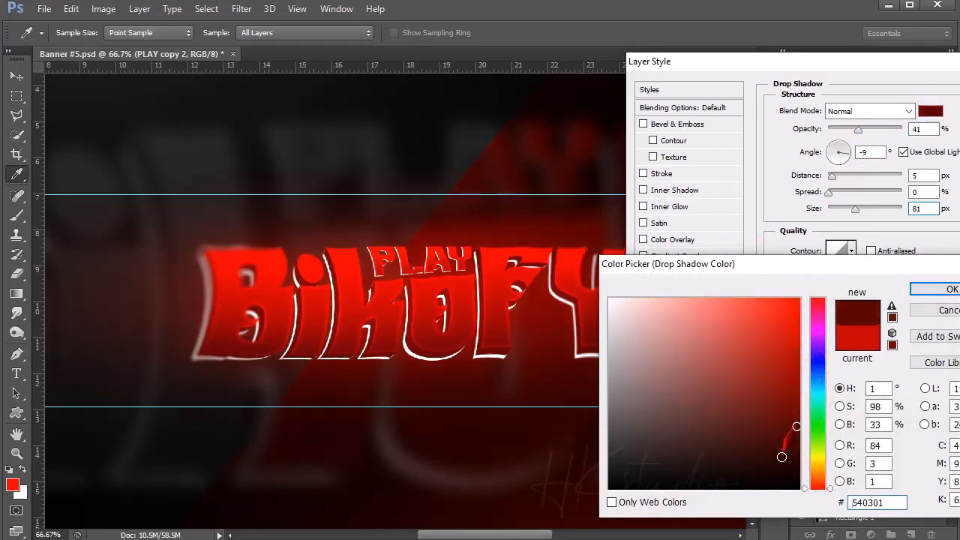
{"action": "key", "text": "Return"}
{"action": "key", "text": "Return"}
Step: Set the Type tool's text colour to white for a caption under the small title
{"action": "key", "text": "ctrl+minus"}
{"action": "key", "text": "ctrl+0"}
{"action": "key", "text": "ctrl+minus"}
{"action": "key", "text": "ctrl+minus"}
{"action": "key", "text": "ctrl+equal"}
{"action": "key", "text": "ctrl+equal"}
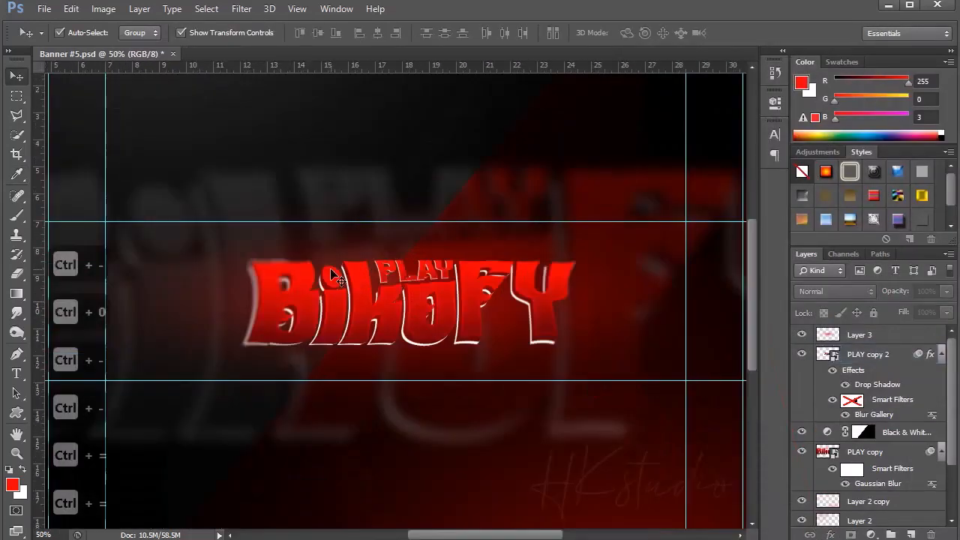
{"action": "key", "text": "ctrl+equal"}
{"action": "left_click_drag", "start_coordinate": [331, 274], "coordinate": [403, 306]}
{"action": "left_click", "coordinate": [16, 373]}
{"action": "left_click", "coordinate": [484, 33]}
{"action": "left_click_drag", "start_coordinate": [630, 394], "coordinate": [600, 293]}
{"action": "key", "text": "Return"}
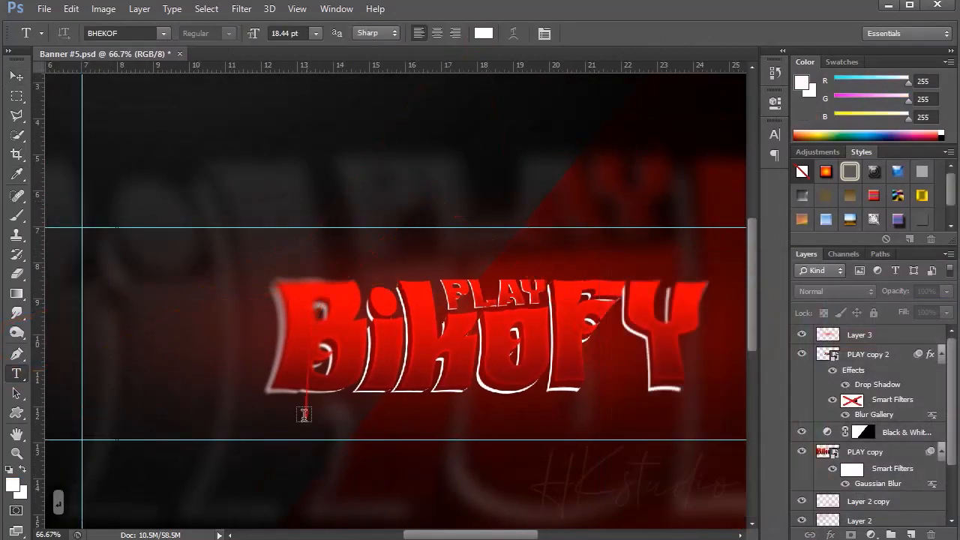
Step: Add the text USERNAME below the small title's left half and scale it up to about 240%
{"action": "left_click", "coordinate": [304, 415]}
{"action": "type", "text": "USERNAME"}
{"action": "key", "text": "KP_Enter"}
{"action": "key", "text": "v"}
{"action": "left_click_drag", "start_coordinate": [352, 410], "coordinate": [419, 396]}
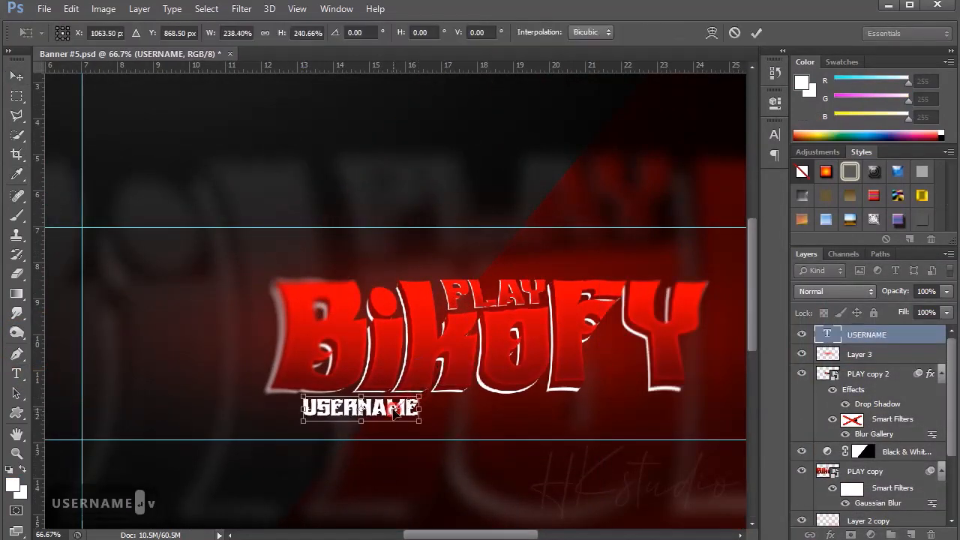
{"action": "key", "text": "Return"}
Step: Change the USERNAME text's font to Bebas Neue
{"action": "key", "text": "t"}
{"action": "key", "text": "Return"}
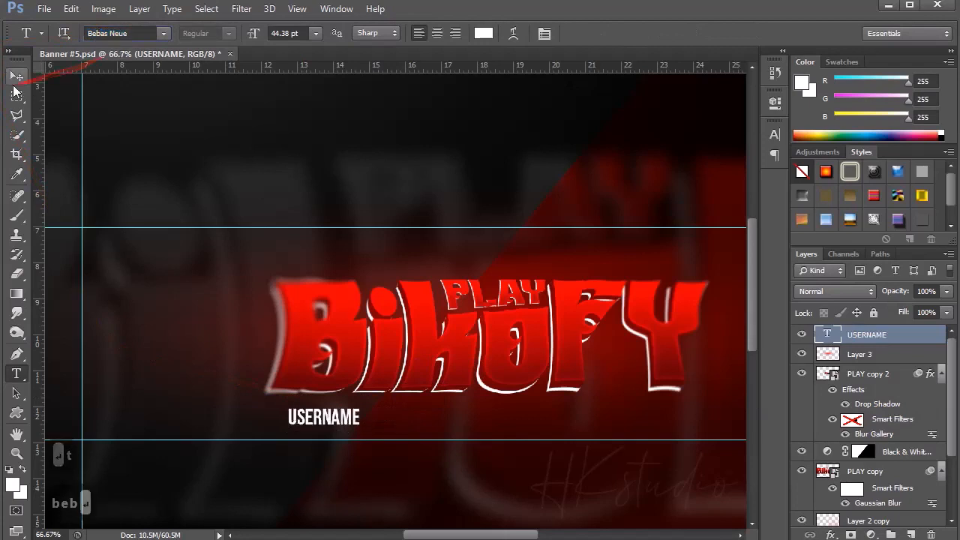
{"action": "key", "text": "v"}
Step: Nudge the red glow and small title upward together, and raise the USERNAME text closer beneath the title
{"action": "left_click", "coordinate": [863, 354]}
{"action": "key", "text": "shift+Up"}
{"action": "key", "text": "shift+Up"}
{"action": "key", "text": "shift+Up"}
{"action": "key", "text": "shift+Up"}
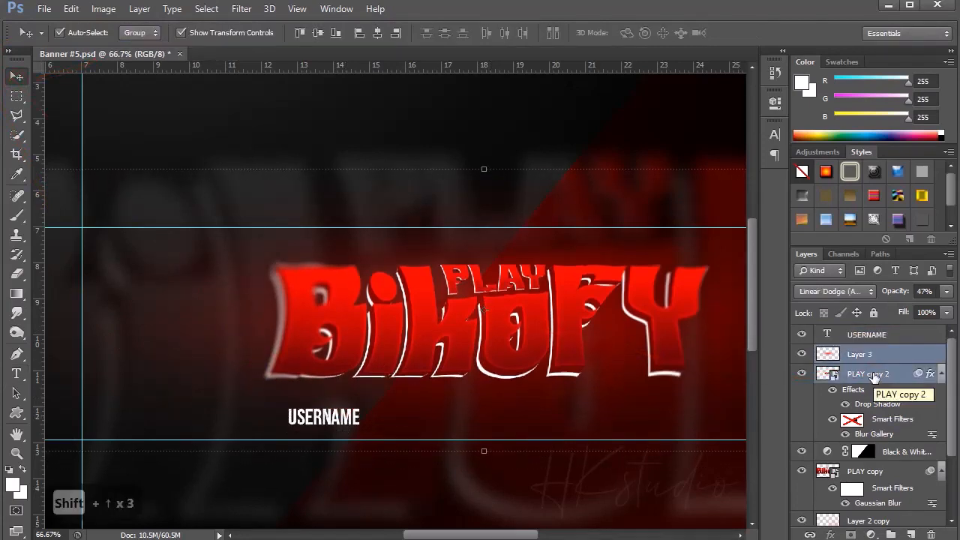
{"action": "left_click", "coordinate": [350, 417]}
{"action": "key", "text": "shift+Up"}
{"action": "key", "text": "shift+Up"}
Step: Duplicate the USERNAME text at the same height under the small title's right half and nudge the copy slightly right
{"action": "left_click_drag", "start_coordinate": [360, 397], "coordinate": [633, 401]}
{"action": "key", "text": "Return"}
{"action": "key", "text": "shift+Right"}
{"action": "key", "text": "ctrl+minus"}
{"action": "key", "text": "ctrl+0"}
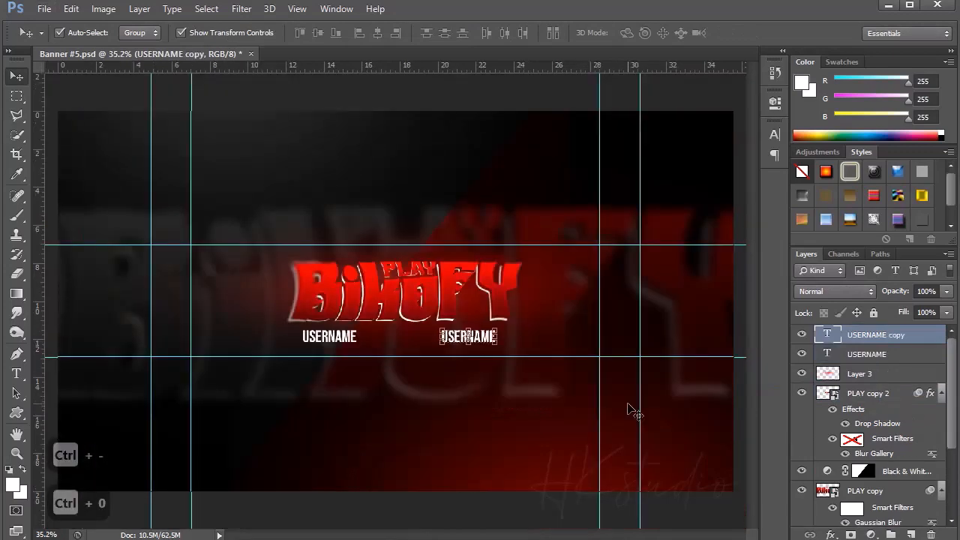
{"action": "key", "text": "ctrl+minus"}
{"action": "key", "text": "ctrl+equal"}
{"action": "key", "text": "ctrl+0"}
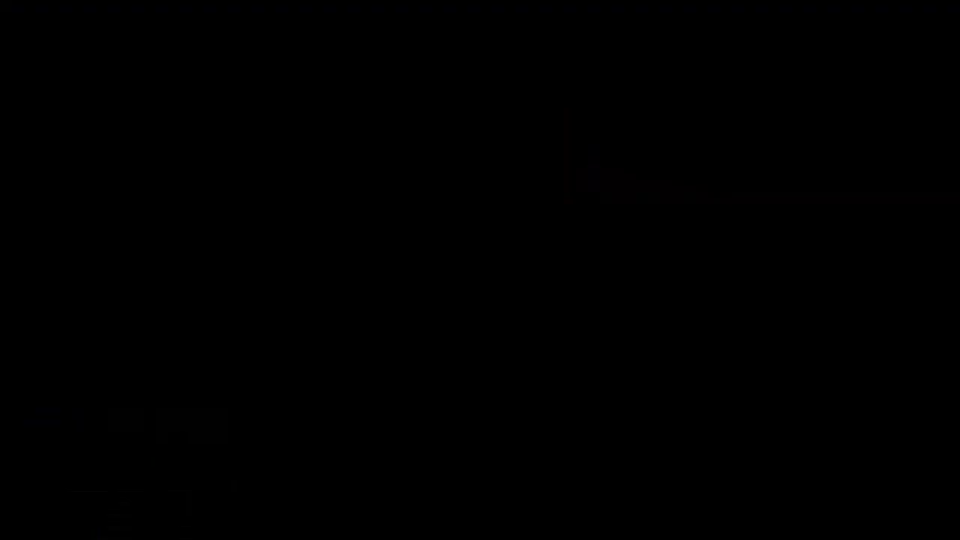